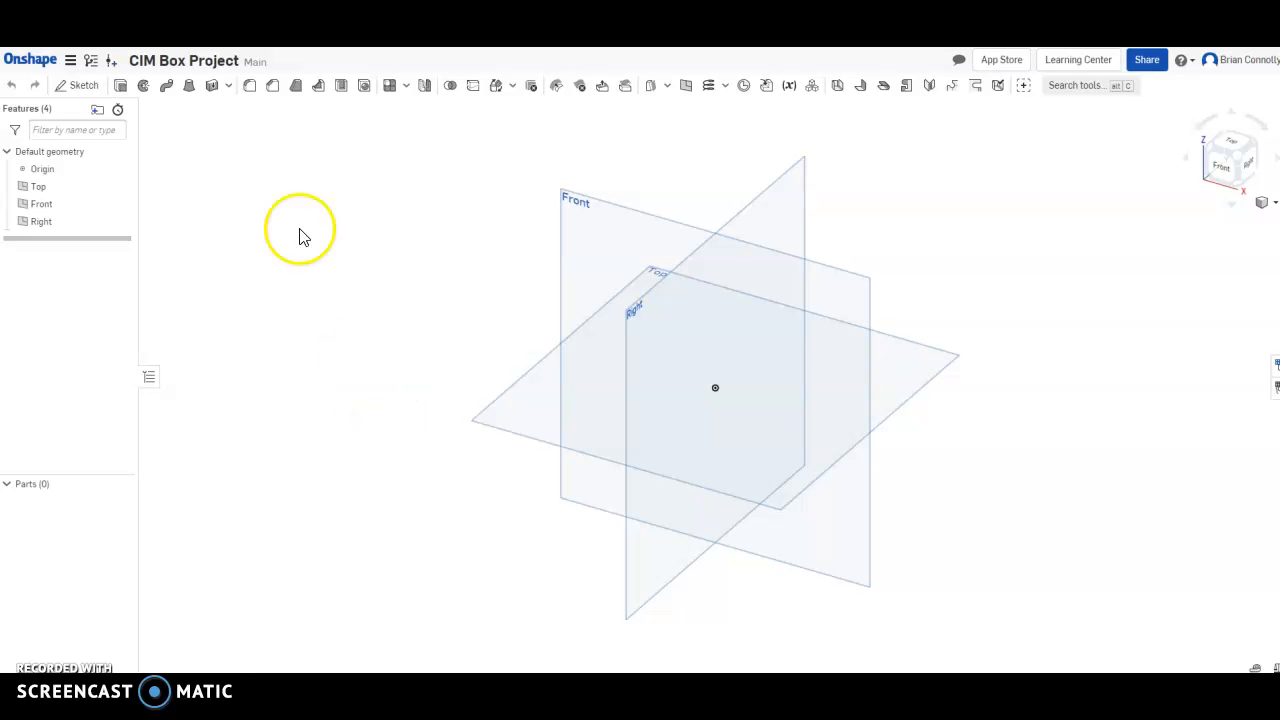
Step: On the Top plane, sketch a corner rectangle from the origin, about 2.14 in wide and 1.58 in high
{"action": "left_click", "coordinate": [72, 85]}
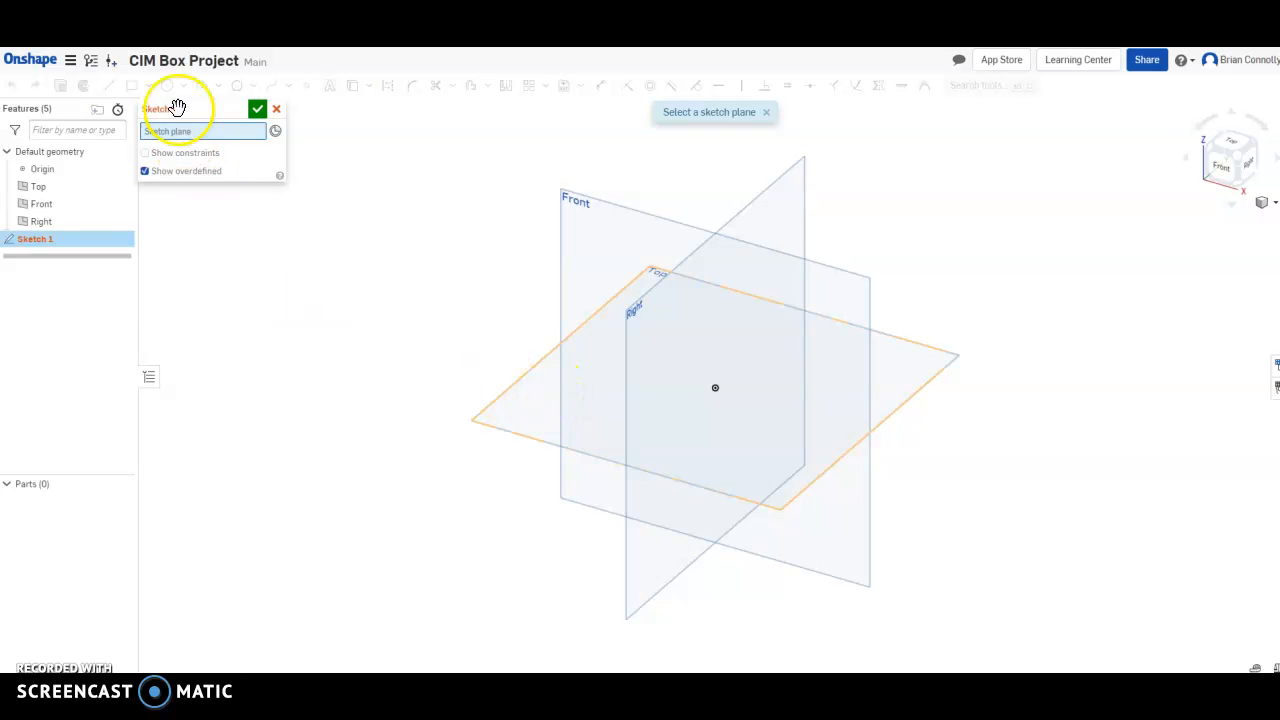
{"action": "left_click", "coordinate": [516, 397]}
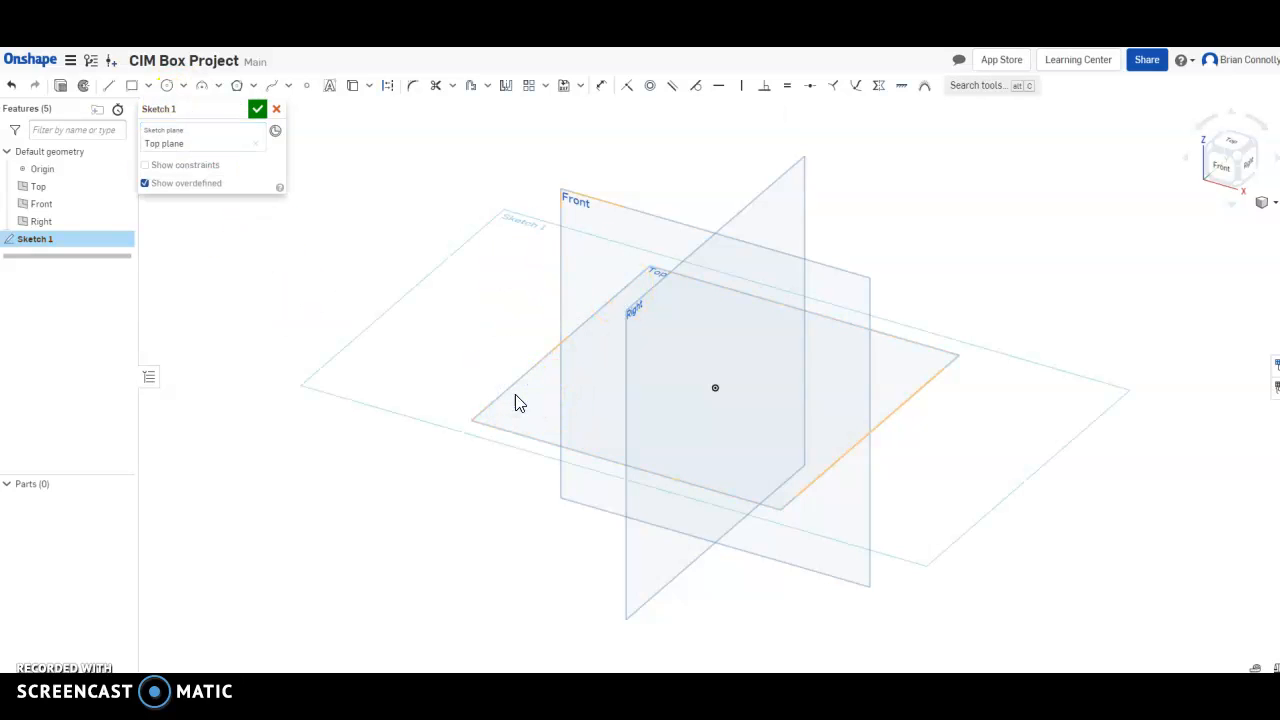
{"action": "left_click", "coordinate": [1228, 143]}
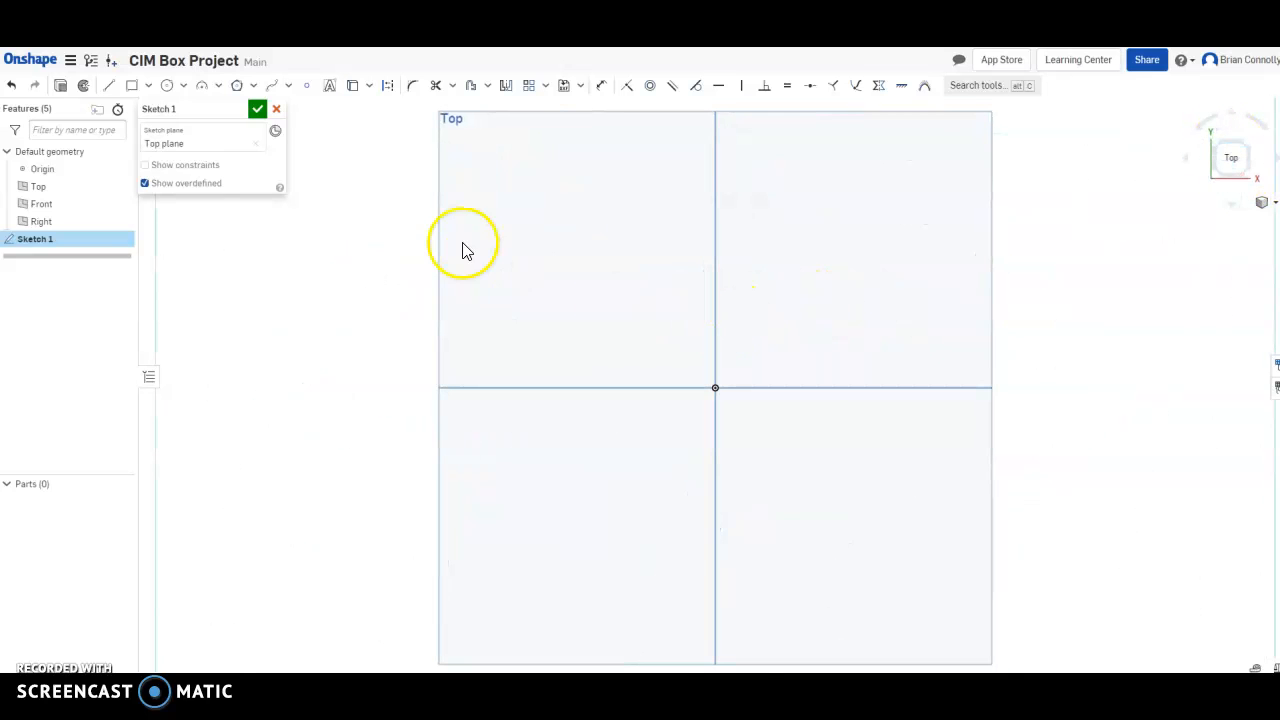
{"action": "left_click", "coordinate": [131, 85]}
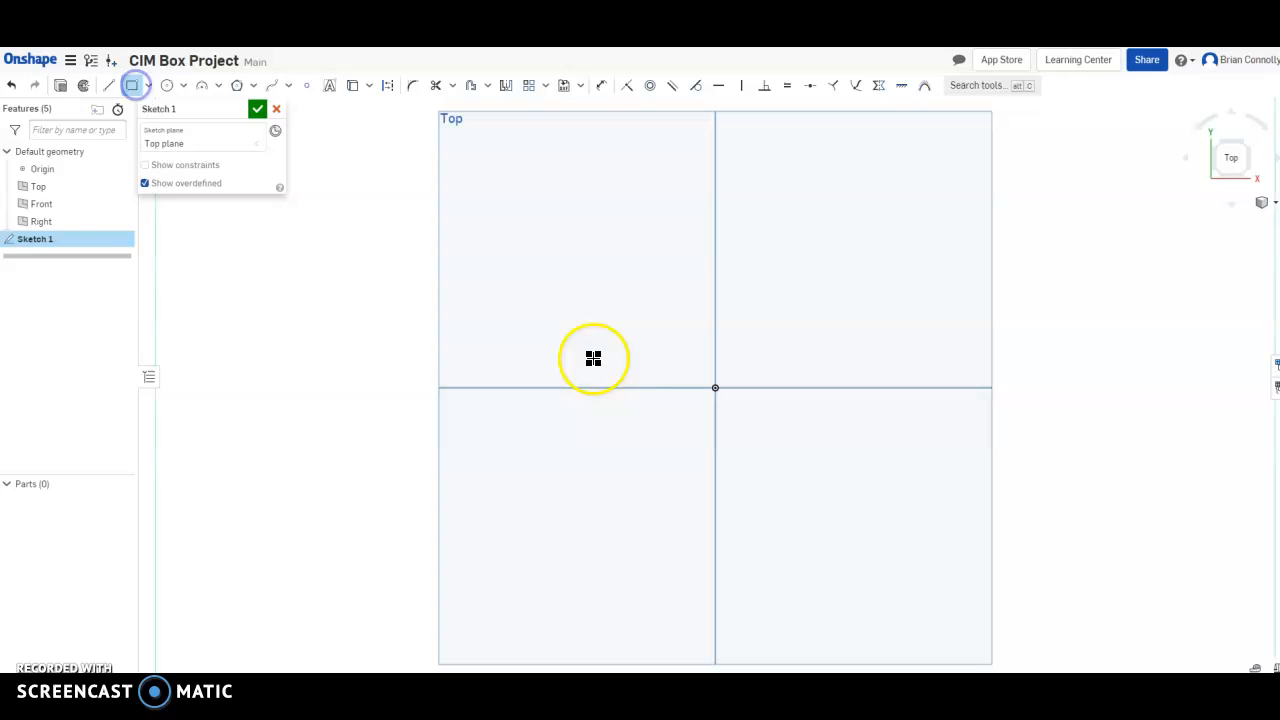
{"action": "left_click", "coordinate": [715, 387]}
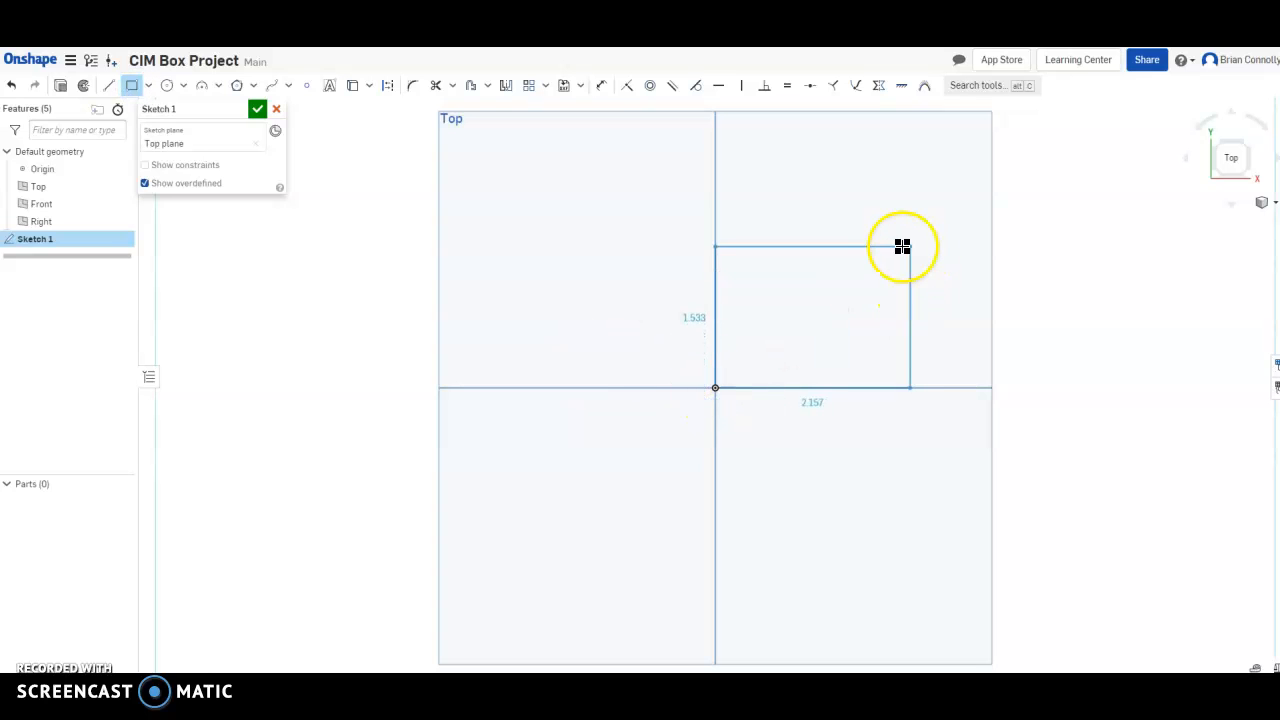
{"action": "left_click", "coordinate": [912, 242]}
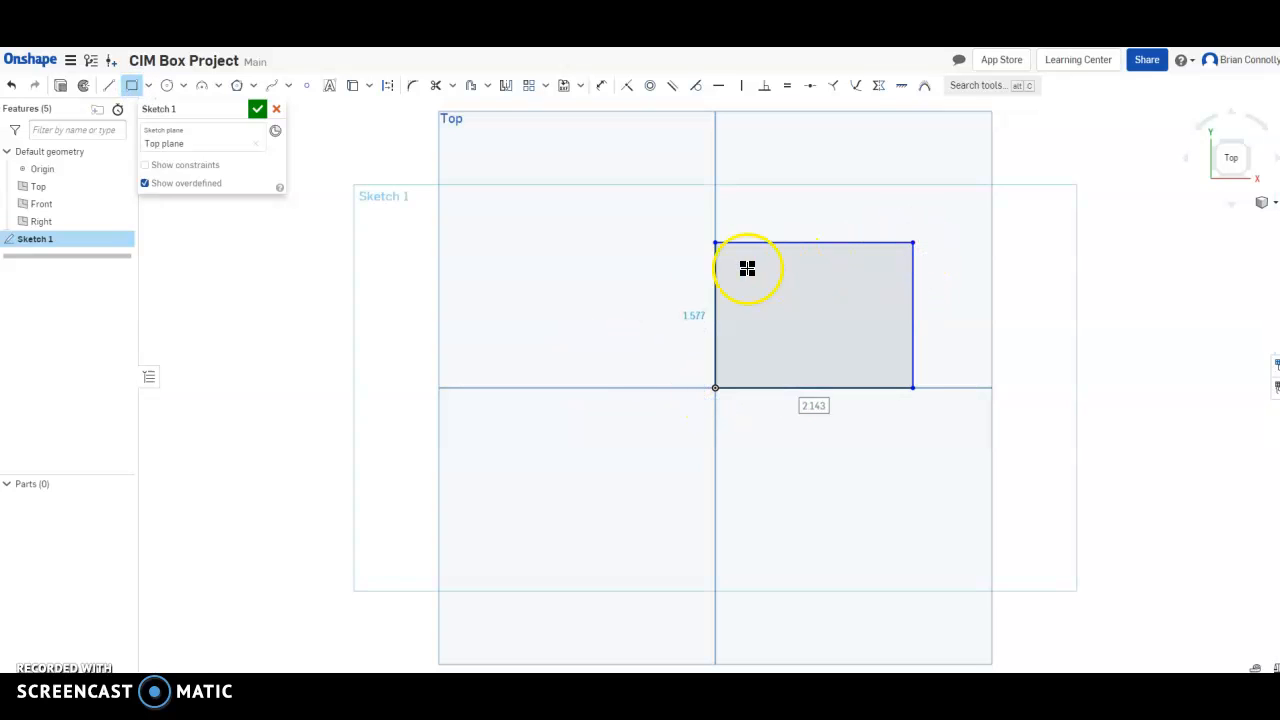
Step: Dimension the rectangle's height and width to 2.5 in each and finish the sketch
{"action": "key", "text": "d"}
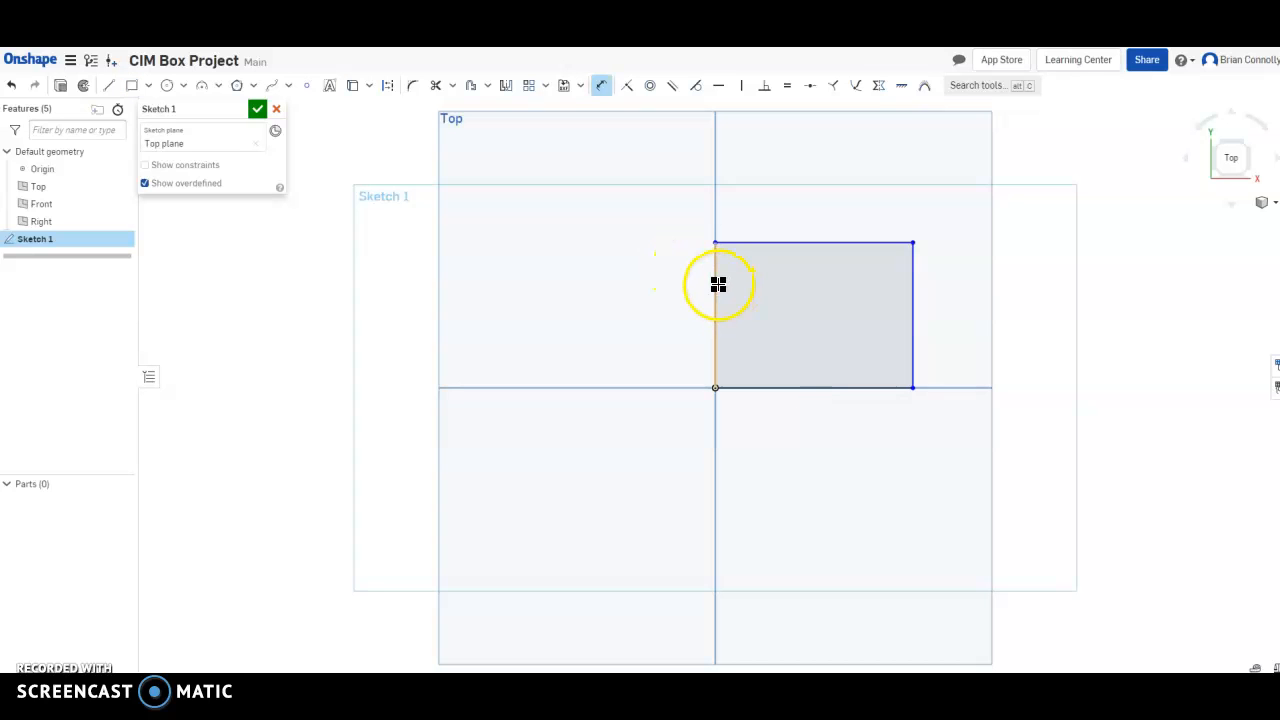
{"action": "left_click", "coordinate": [716, 283]}
{"action": "left_click", "coordinate": [645, 303]}
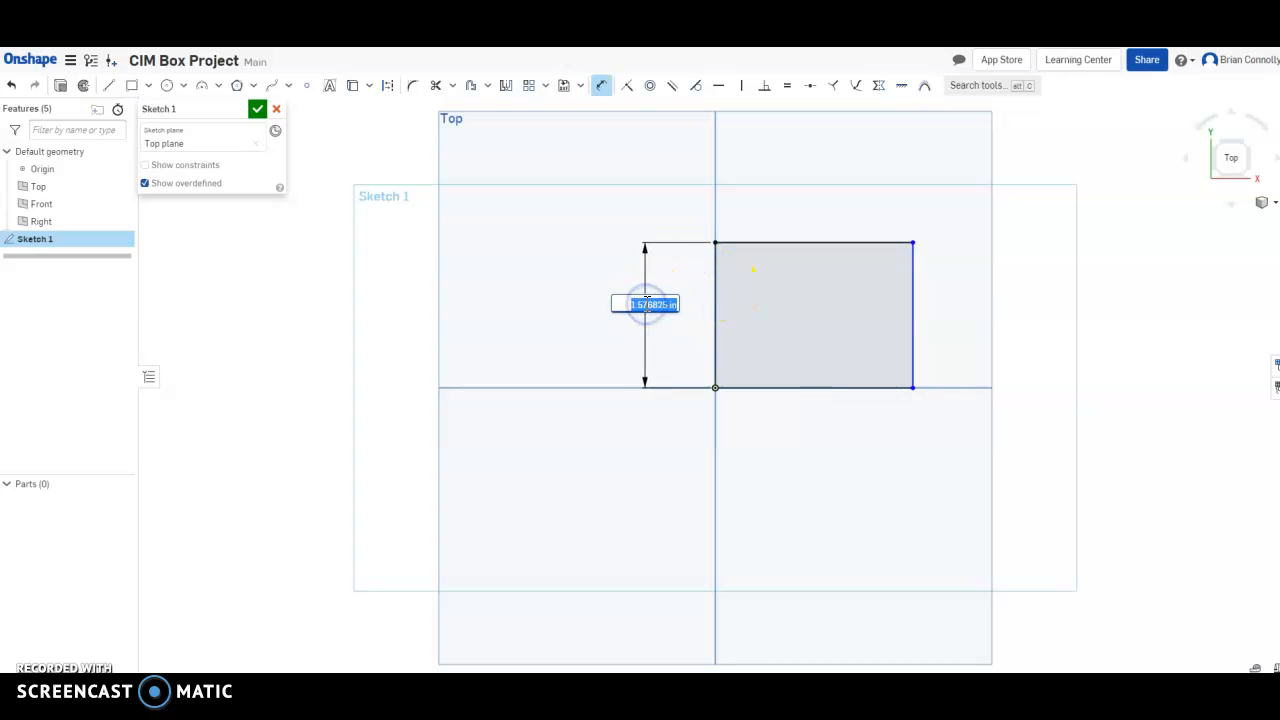
{"action": "type", "text": "2.5"}
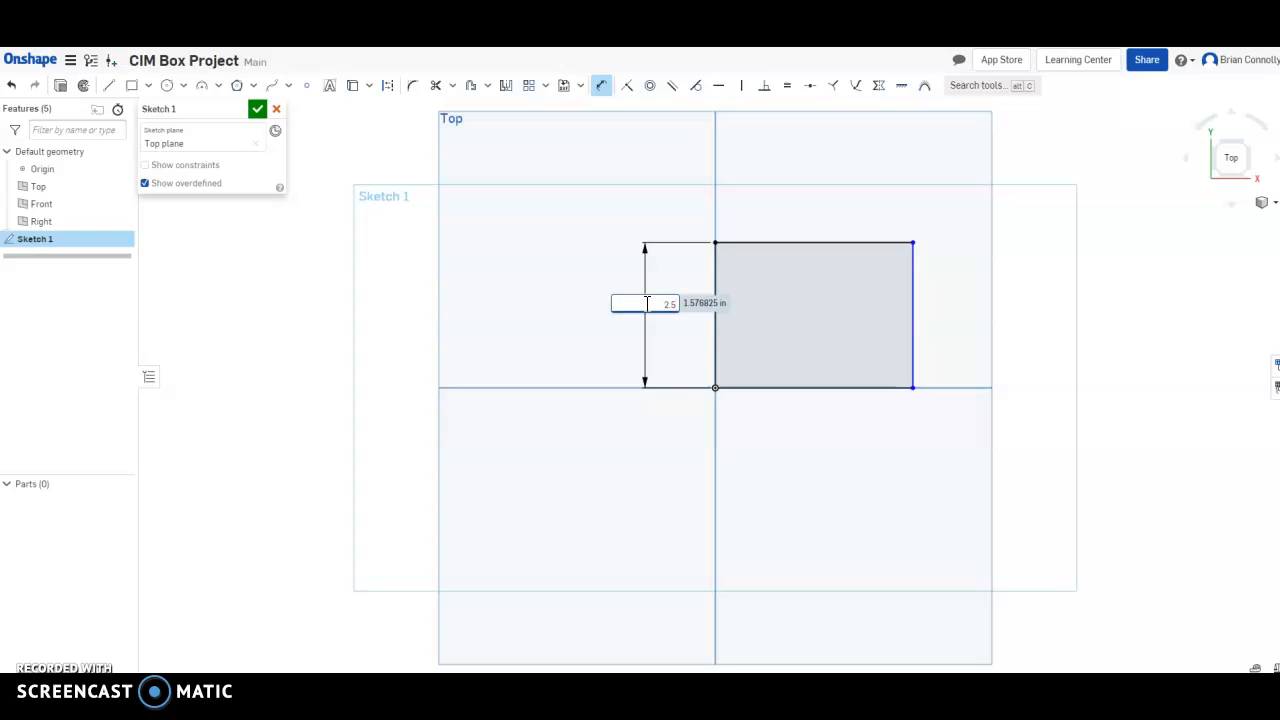
{"action": "key", "text": "Return"}
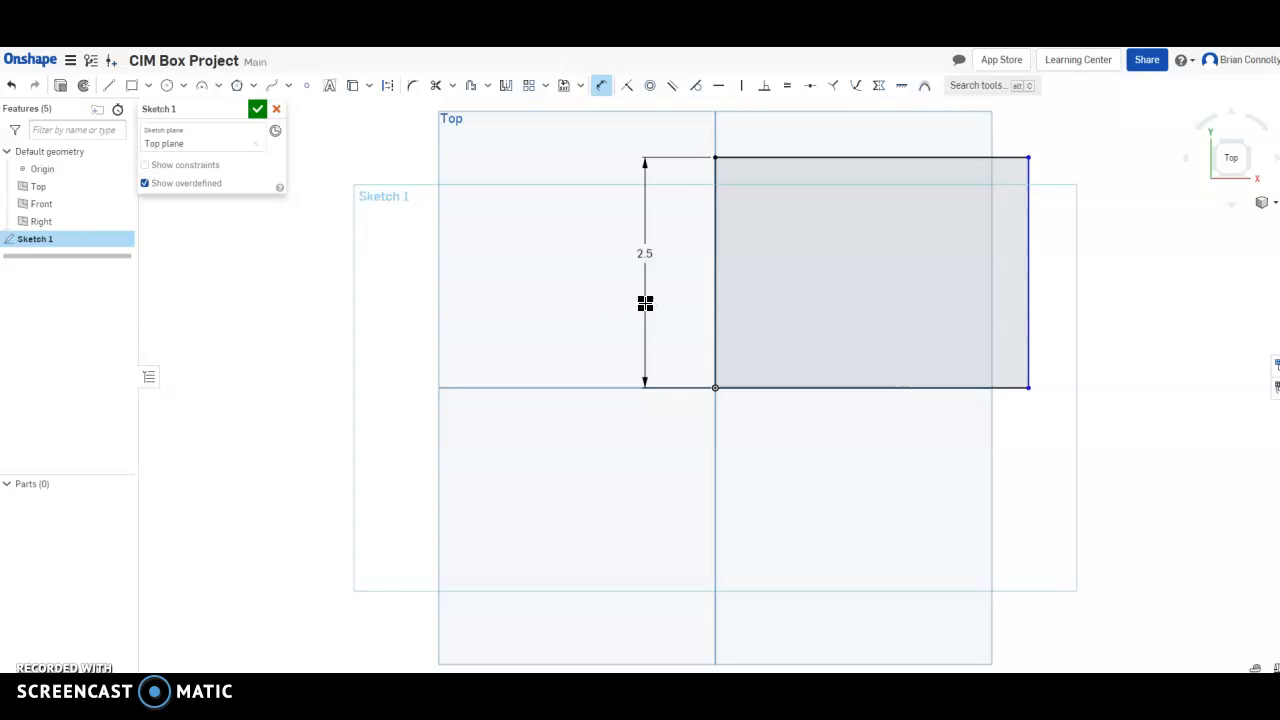
{"action": "left_click", "coordinate": [777, 157]}
{"action": "left_click", "coordinate": [805, 124]}
{"action": "type", "text": "2.5"}
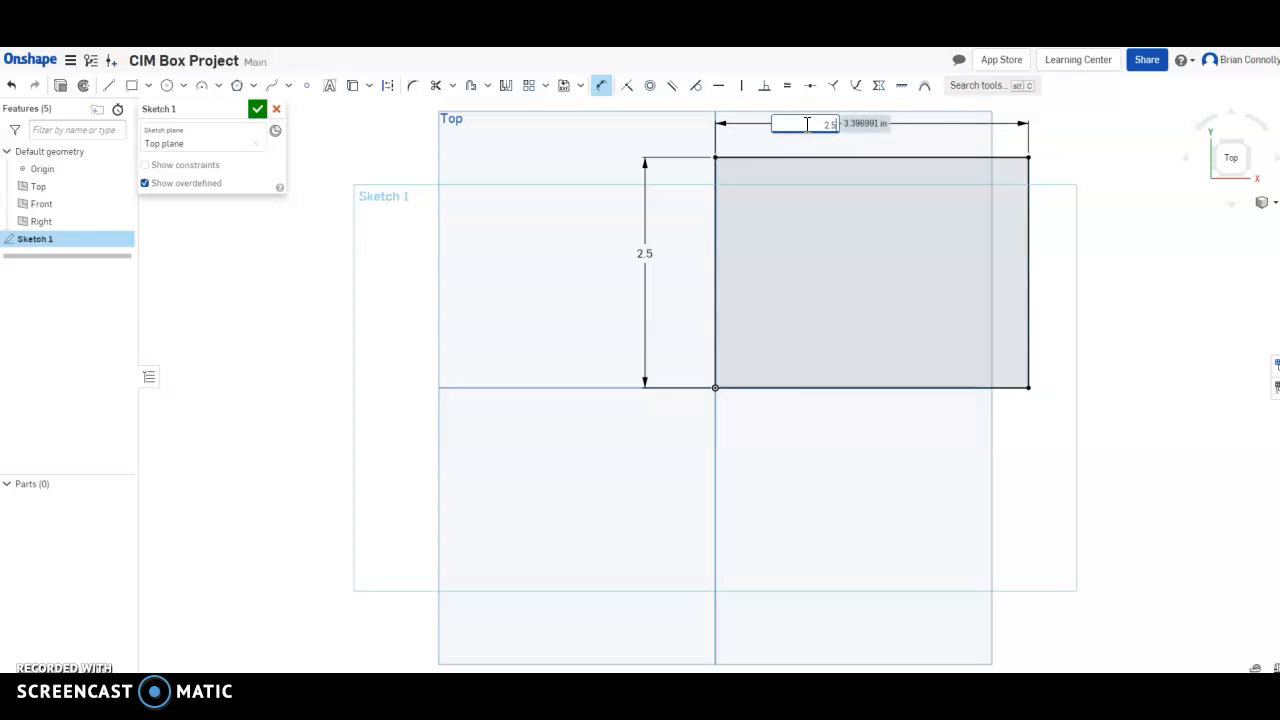
{"action": "key", "text": "Return"}
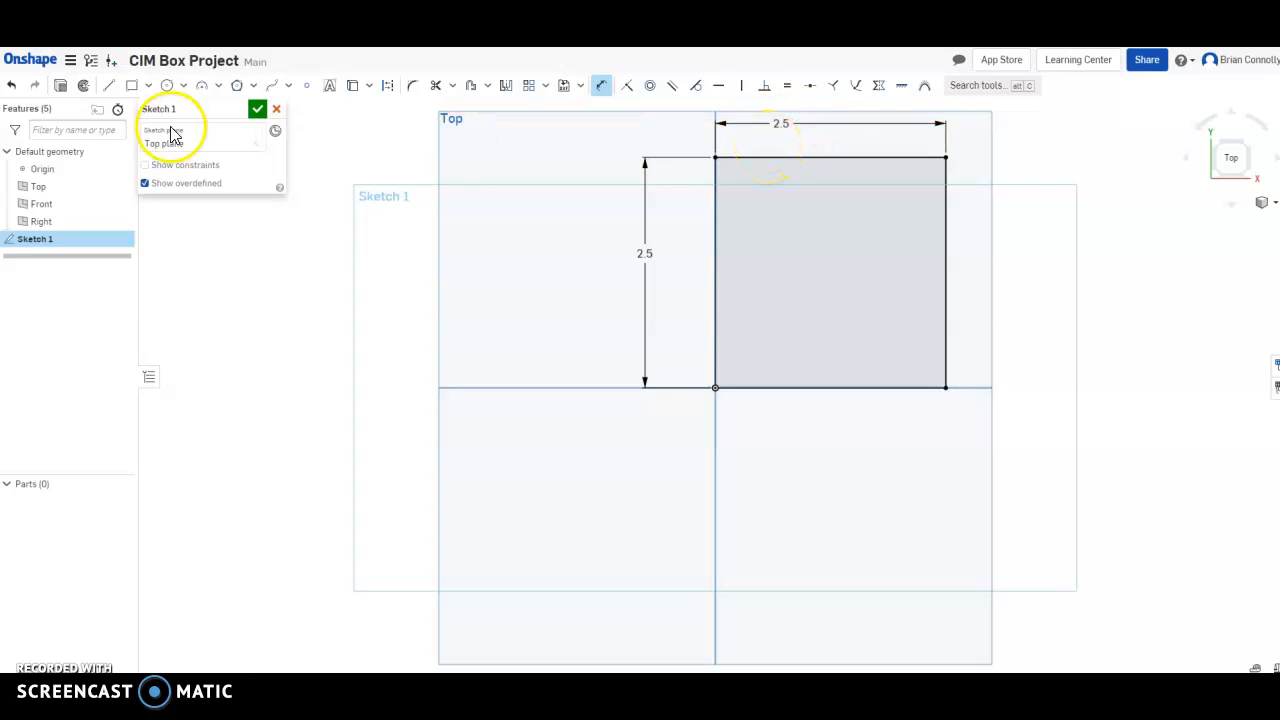
{"action": "left_click", "coordinate": [258, 110]}
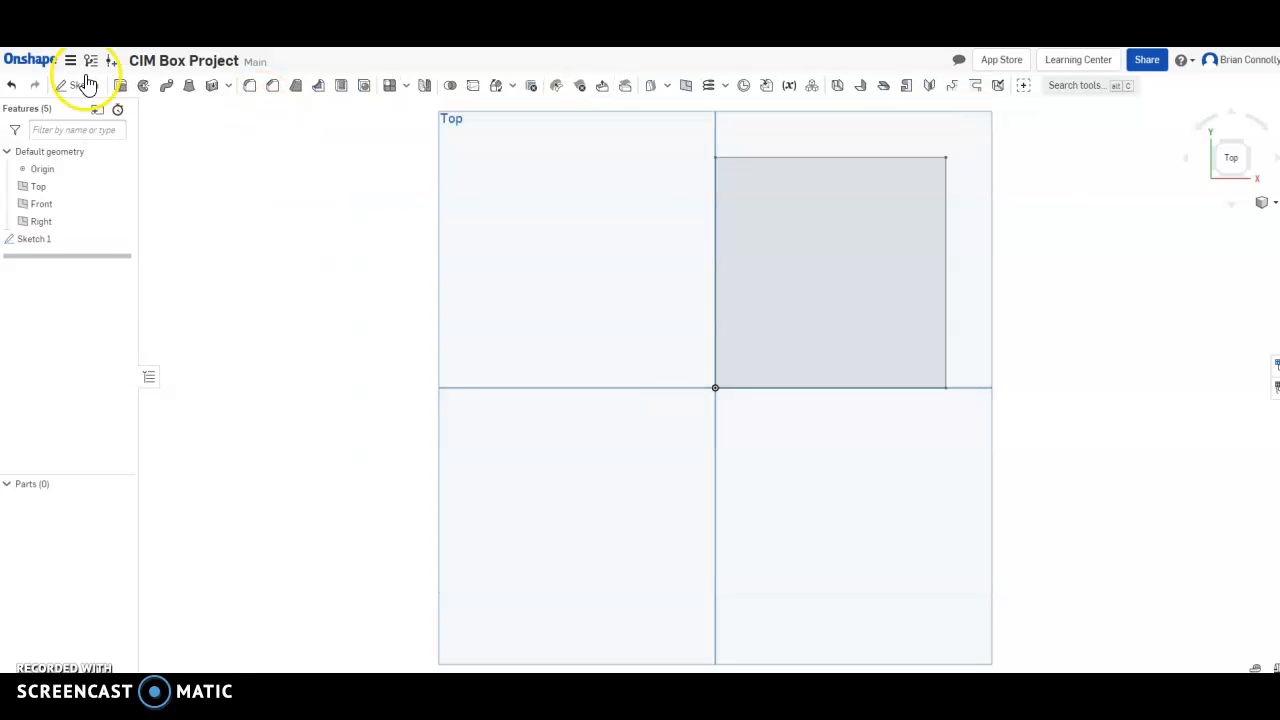
Step: Extrude the square sketch region upward as a new solid with a blind depth of 3 in
{"action": "left_click", "coordinate": [119, 86]}
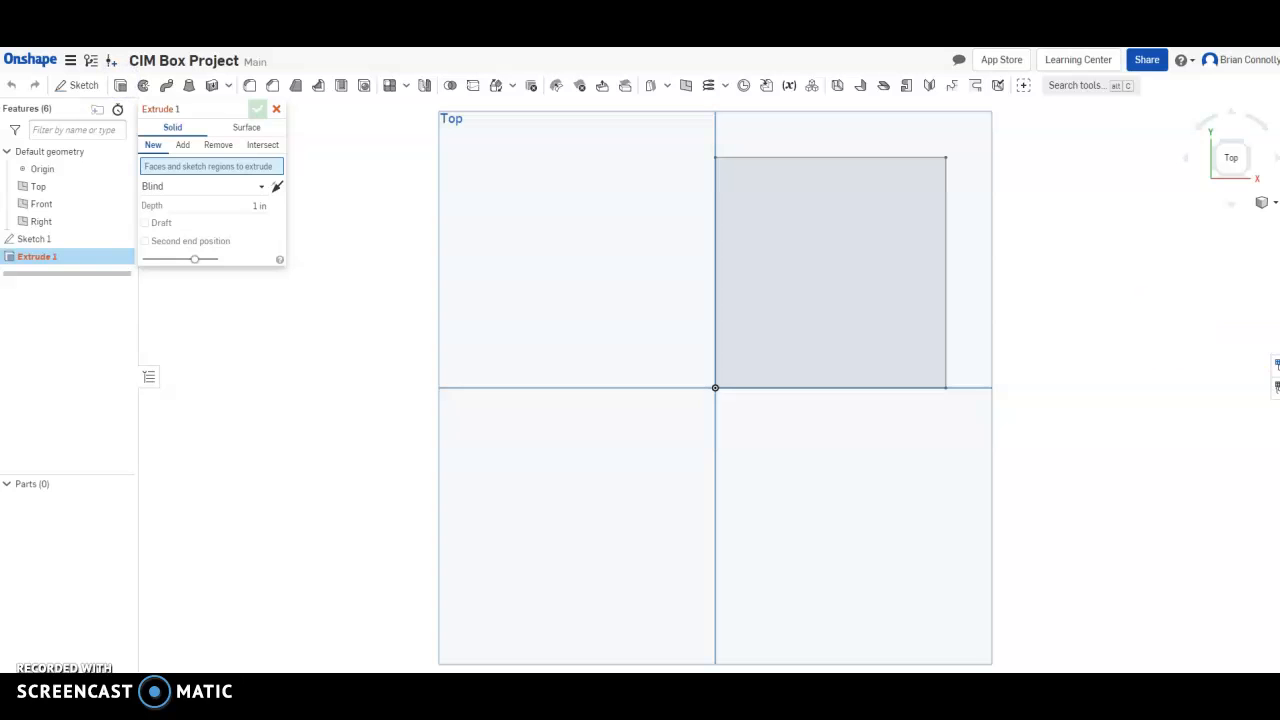
{"action": "left_click", "coordinate": [1242, 152]}
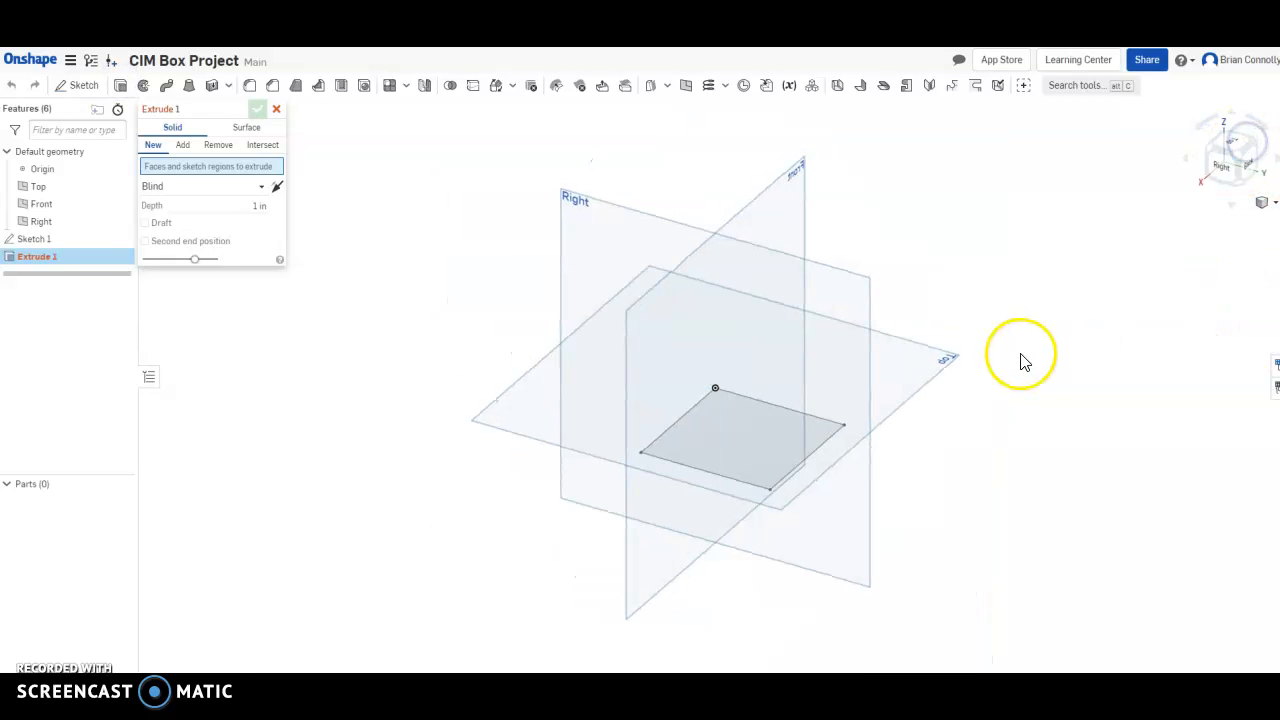
{"action": "left_click", "coordinate": [733, 438]}
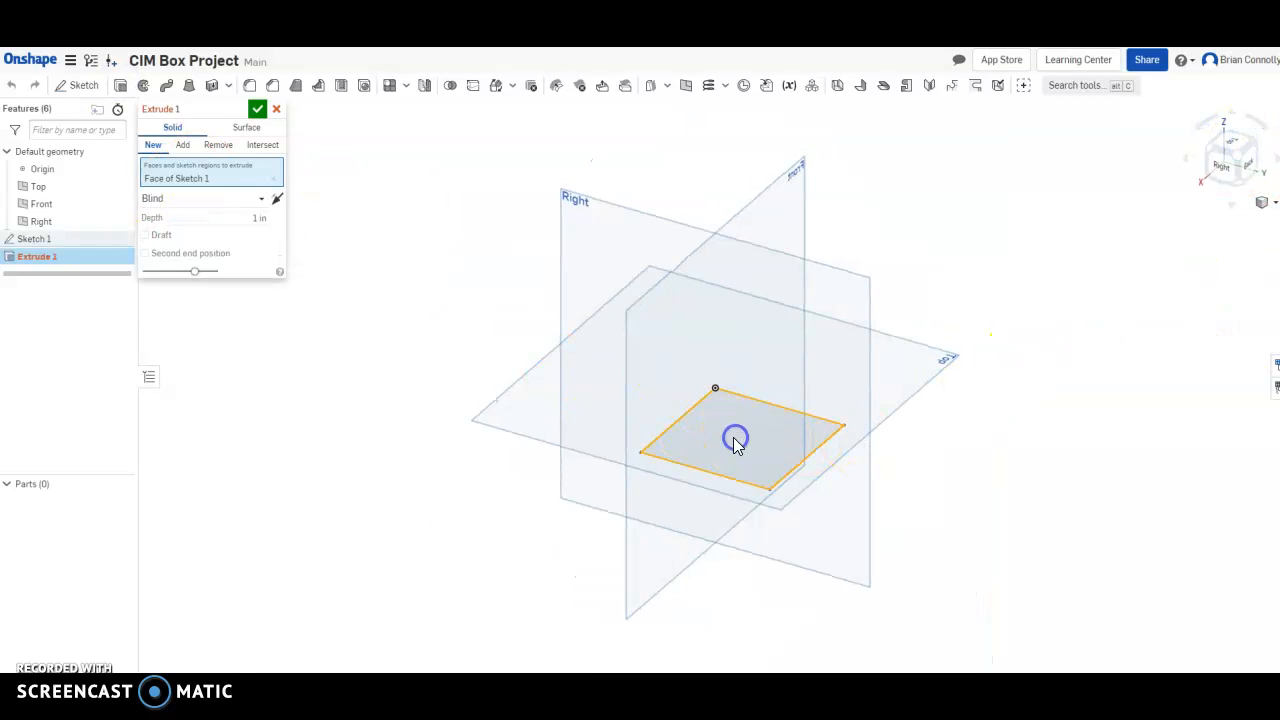
{"action": "left_click", "coordinate": [272, 218]}
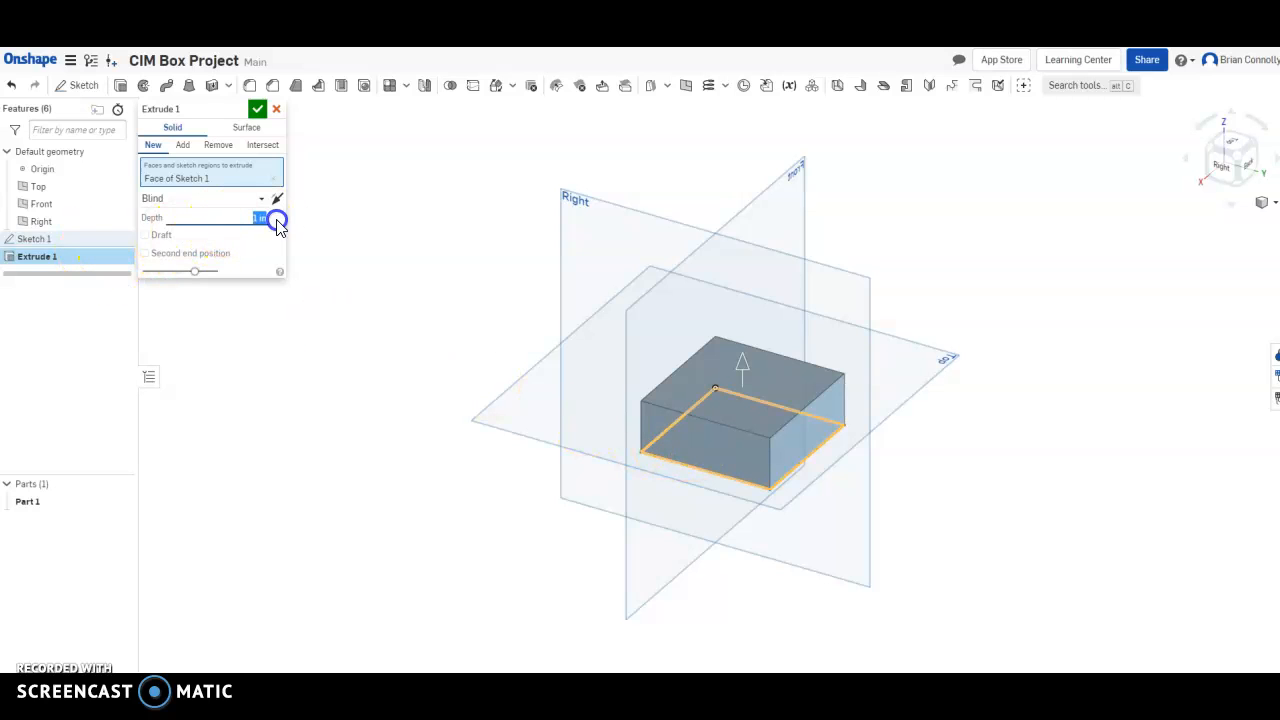
{"action": "type", "text": "3"}
{"action": "key", "text": "Return"}
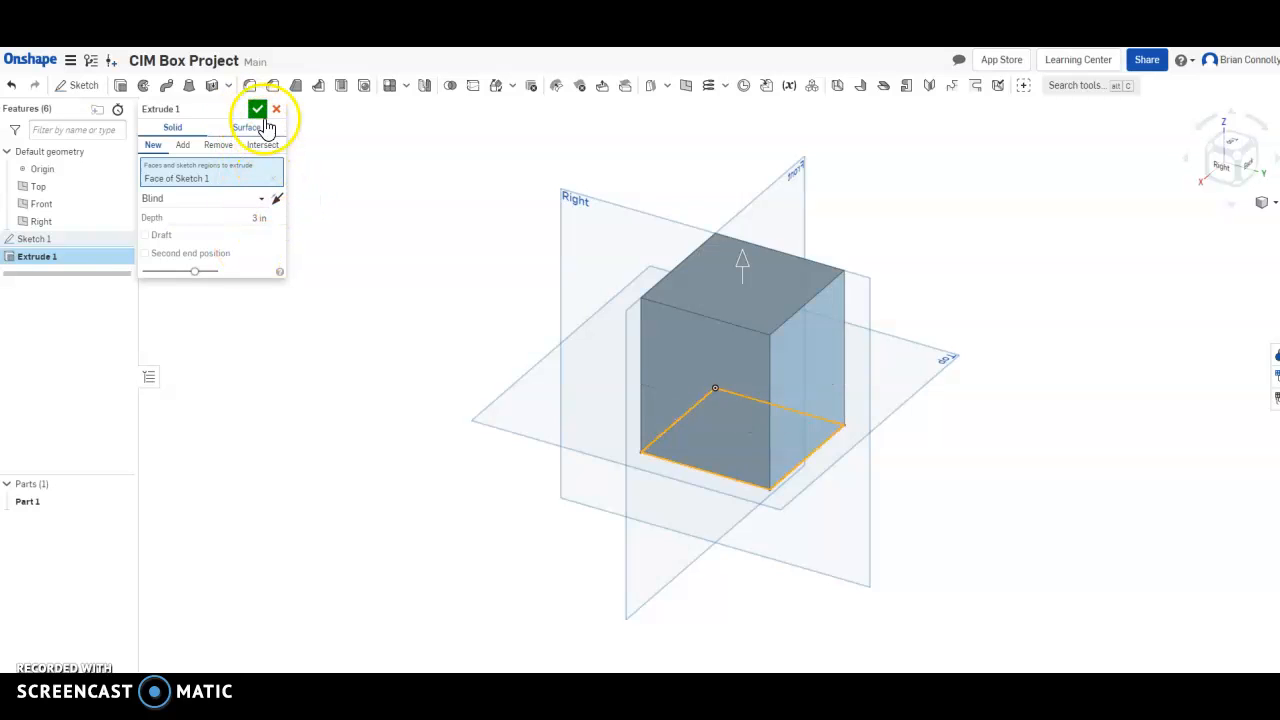
{"action": "left_click", "coordinate": [257, 110]}
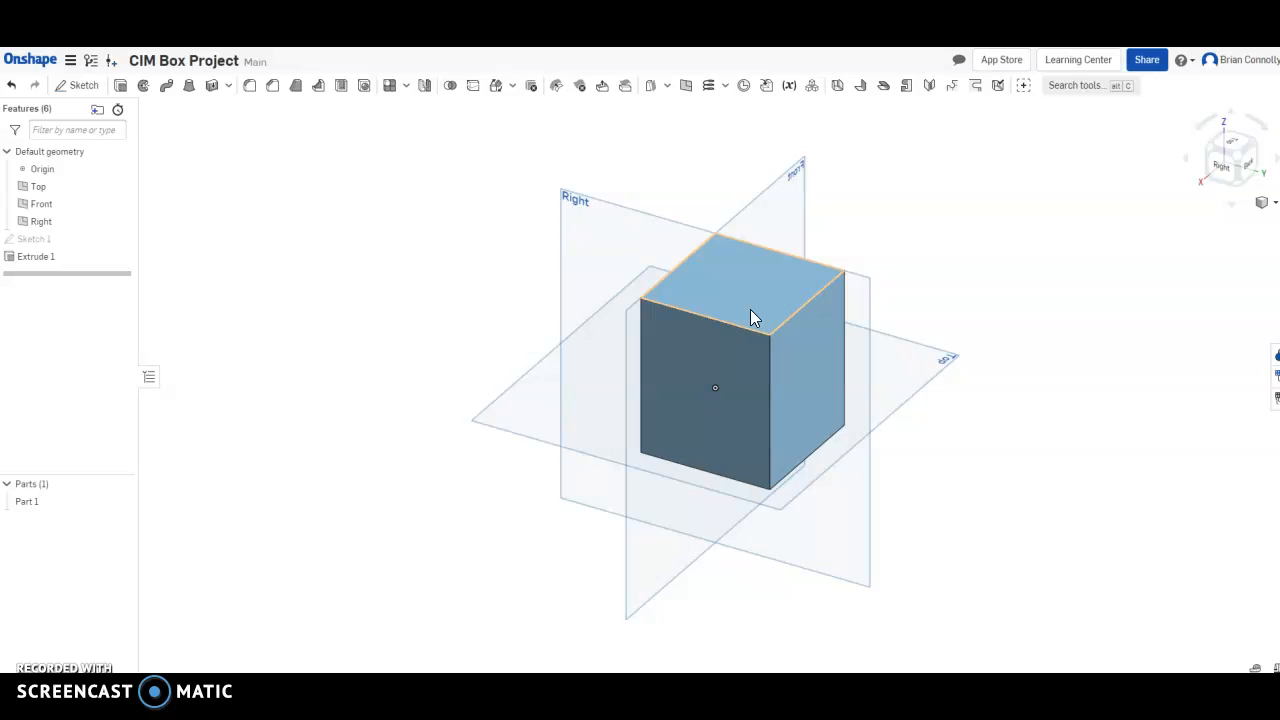
Step: Sketch on the block's top face, offsetting its outline inward by 0.05 in, and finish the sketch
{"action": "left_click", "coordinate": [86, 88]}
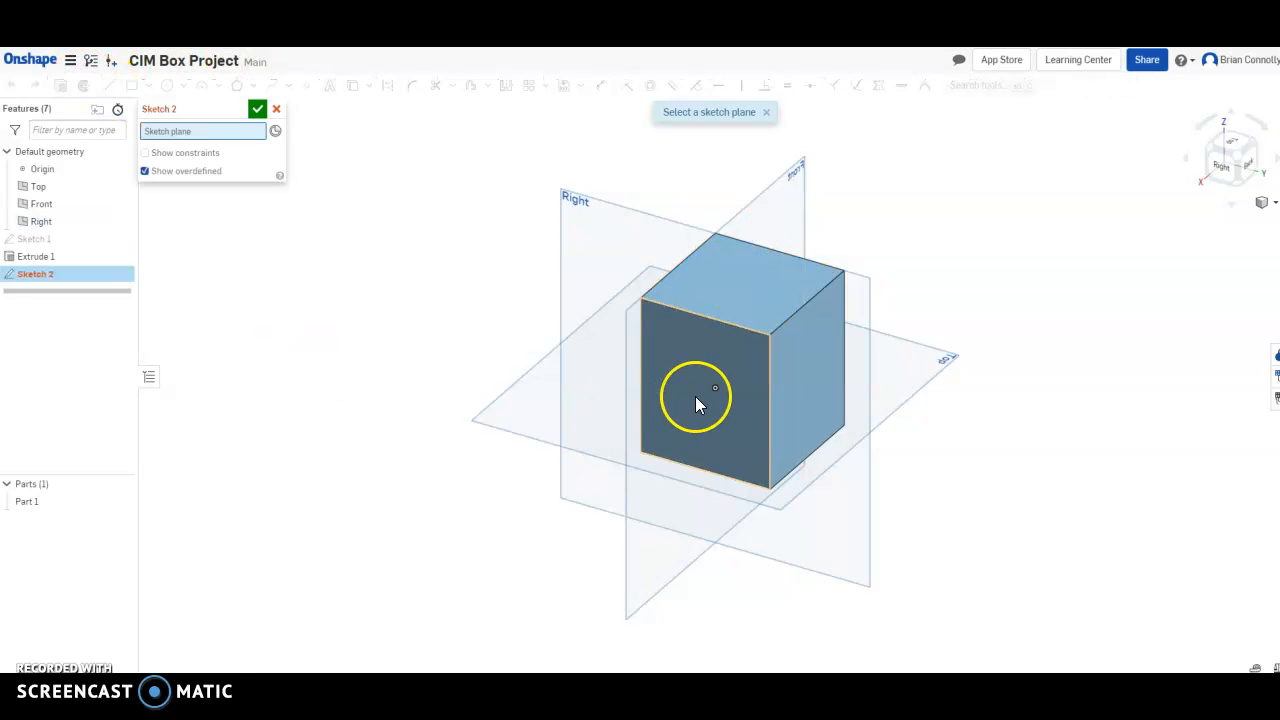
{"action": "left_click", "coordinate": [734, 292]}
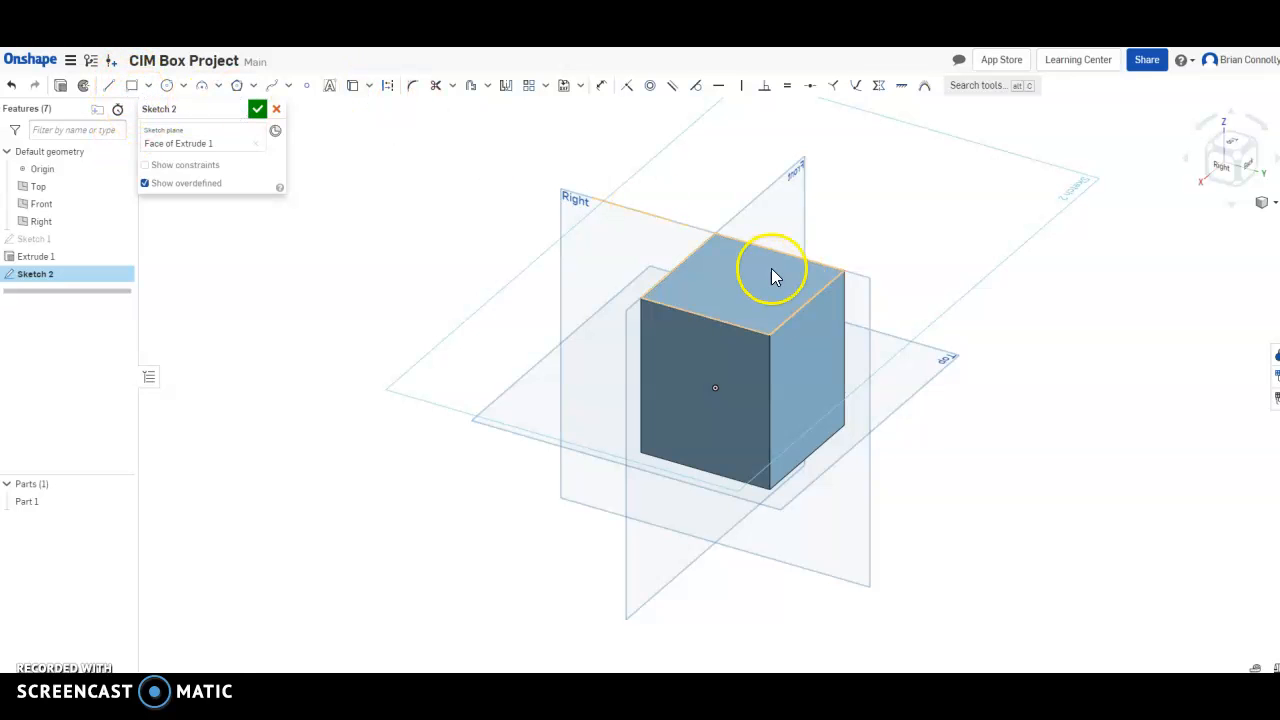
{"action": "left_click", "coordinate": [1224, 143]}
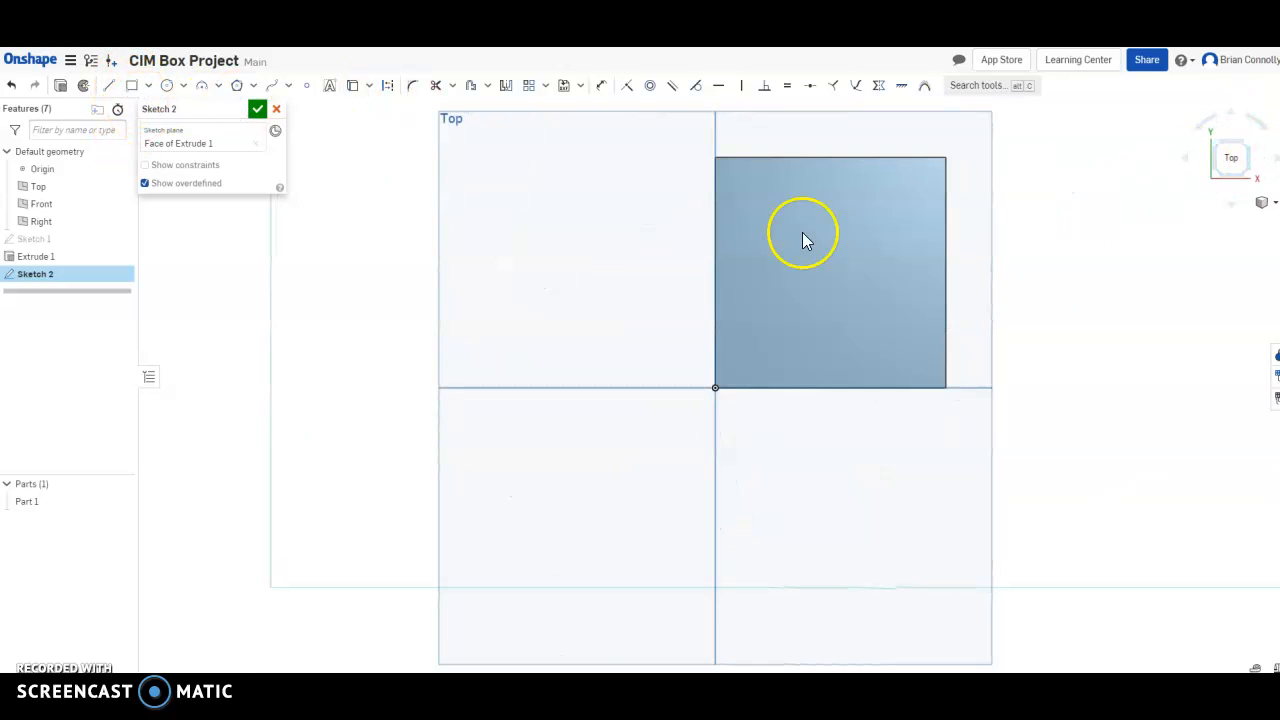
{"action": "middle_click_drag", "start_coordinate": [551, 294], "coordinate": [397, 399]}
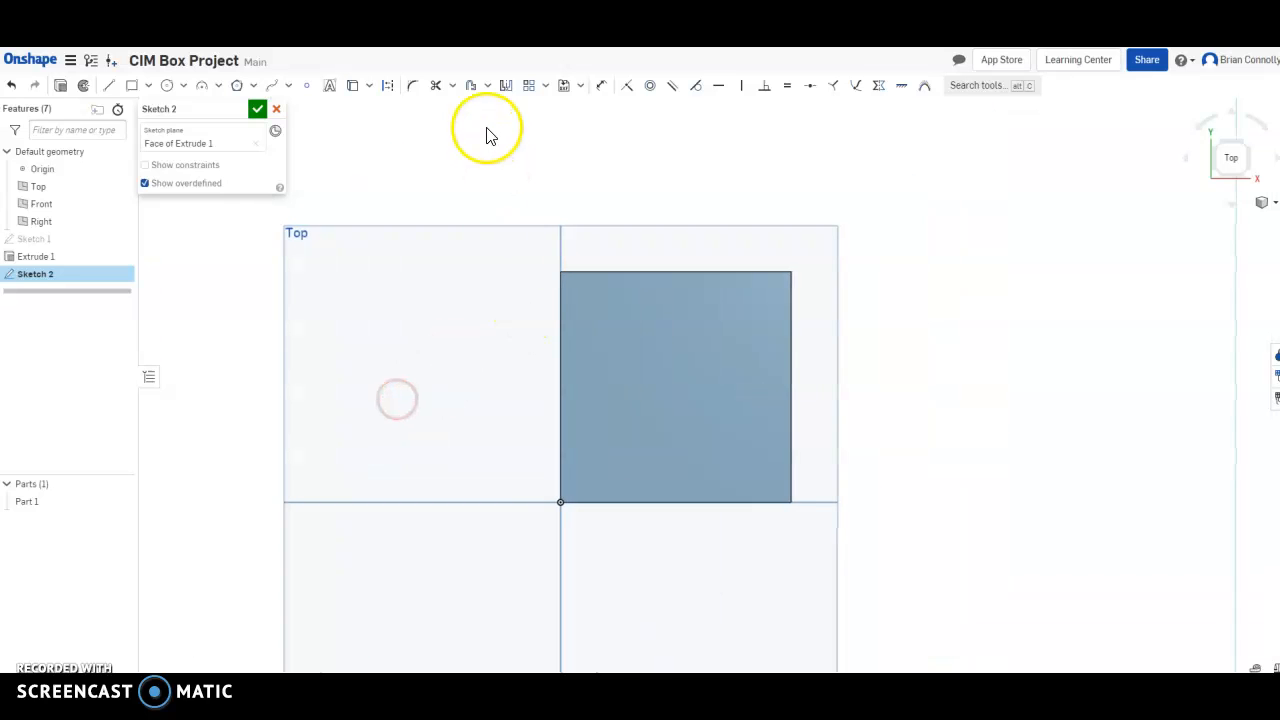
{"action": "left_click", "coordinate": [471, 85]}
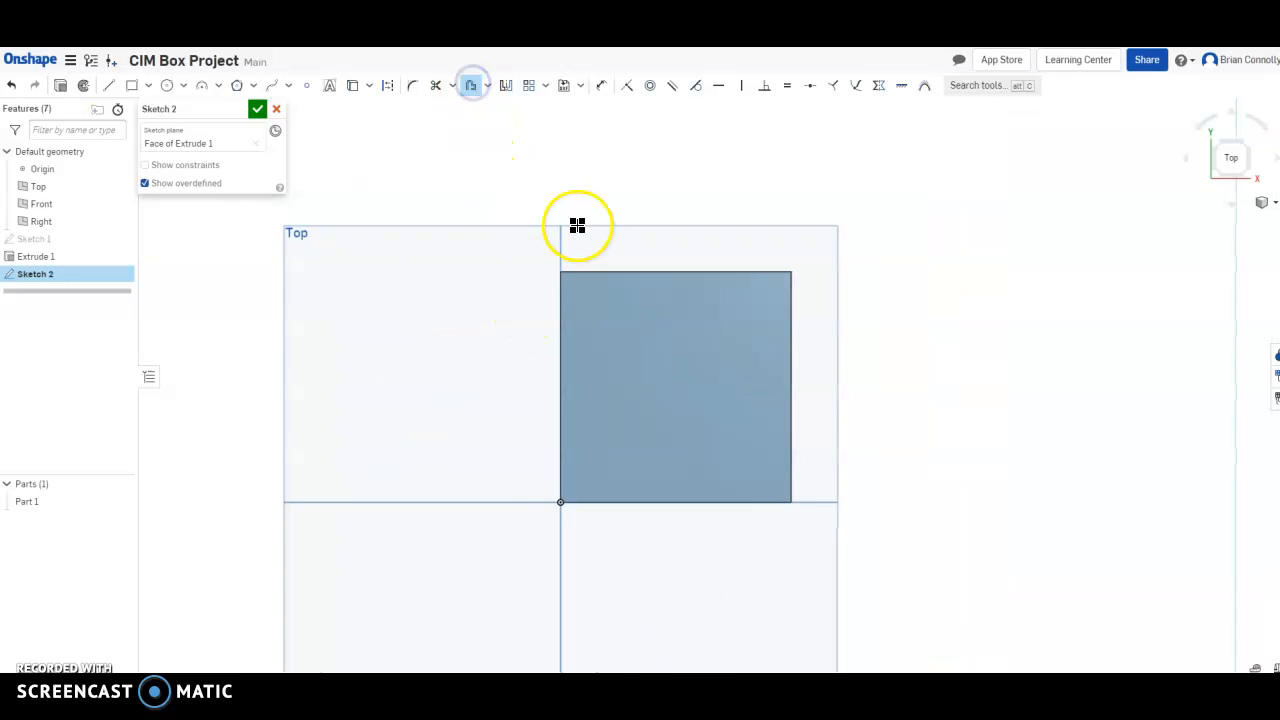
{"action": "left_click", "coordinate": [676, 355]}
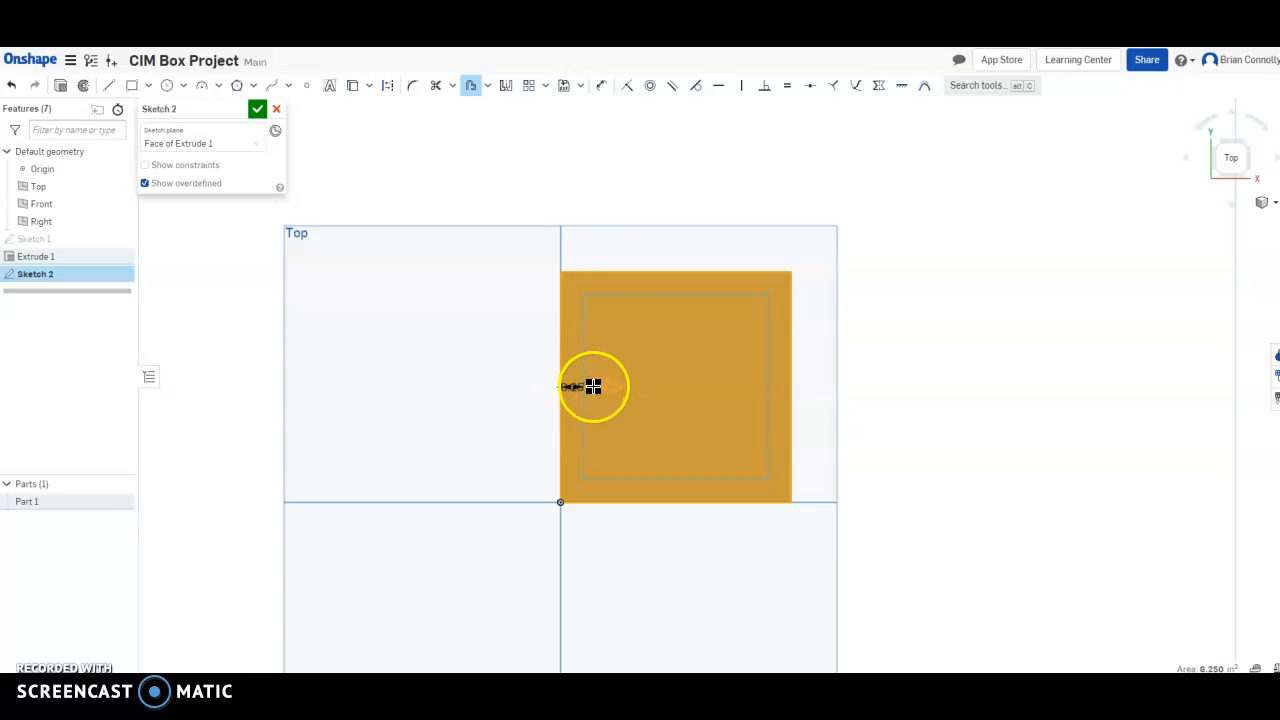
{"action": "left_click", "coordinate": [603, 371]}
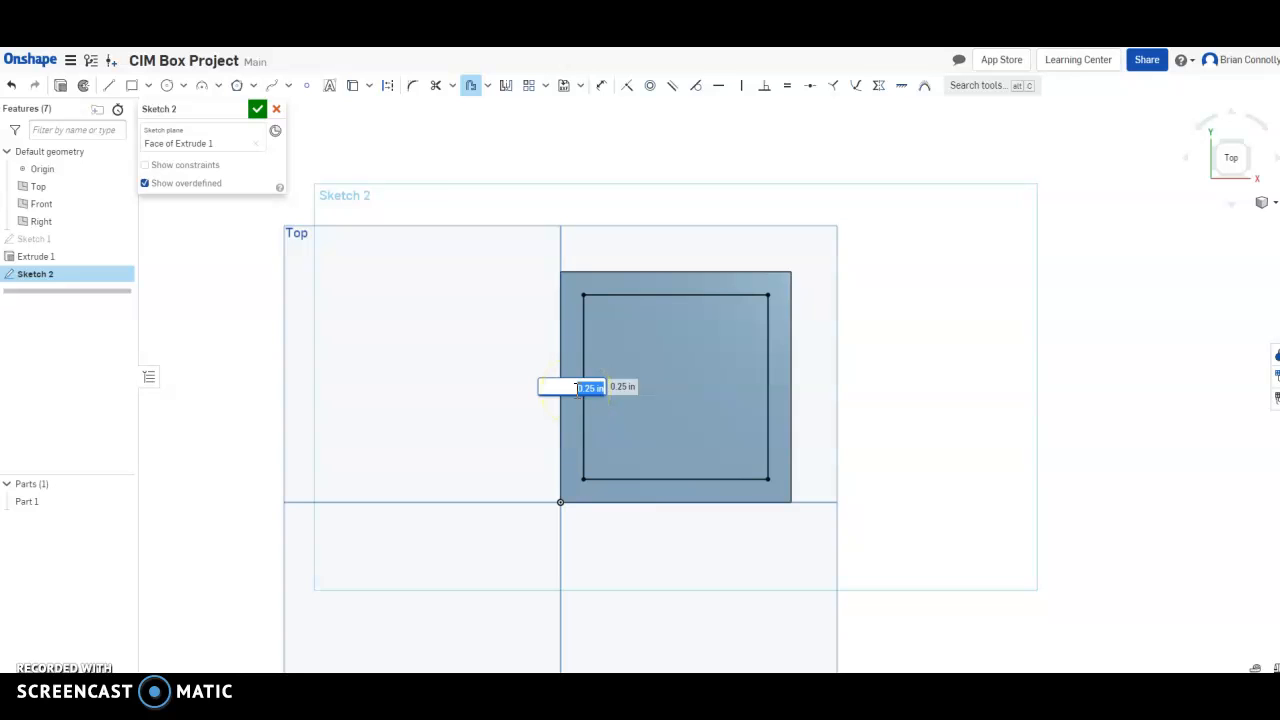
{"action": "key", "text": "BackSpace"}
{"action": "type", "text": ".05"}
{"action": "key", "text": "Return"}
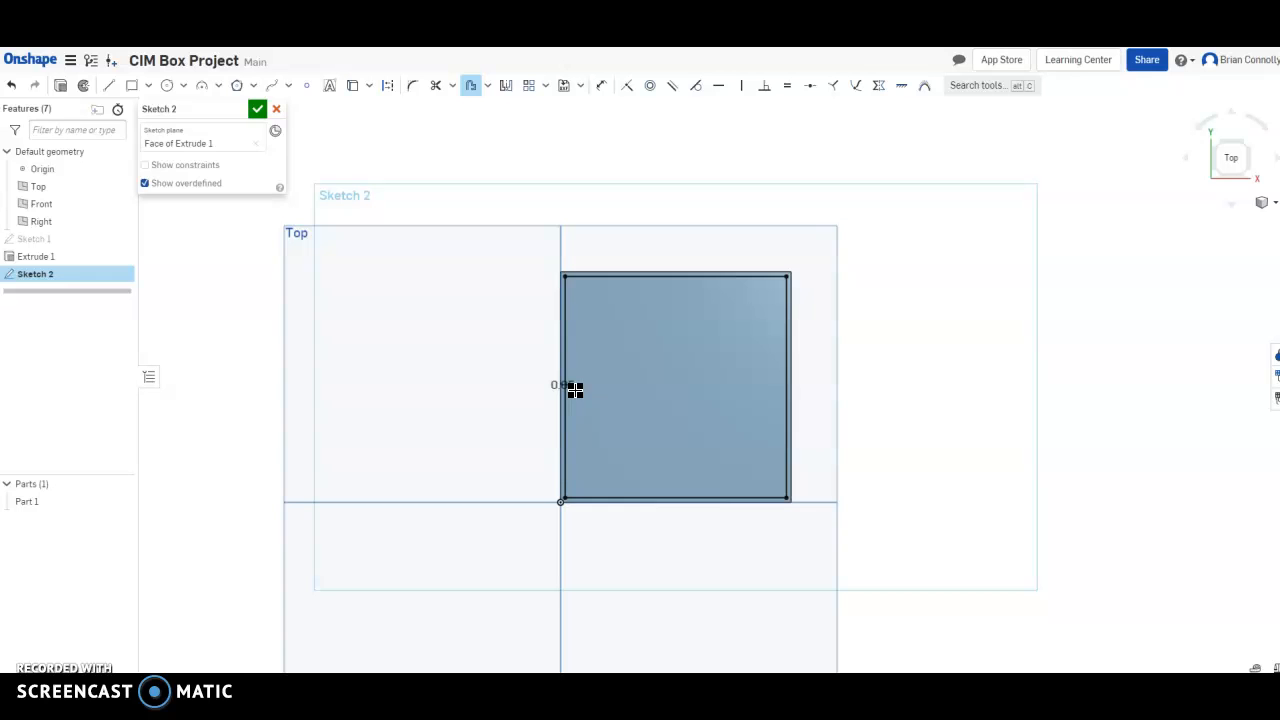
{"action": "left_click", "coordinate": [258, 112]}
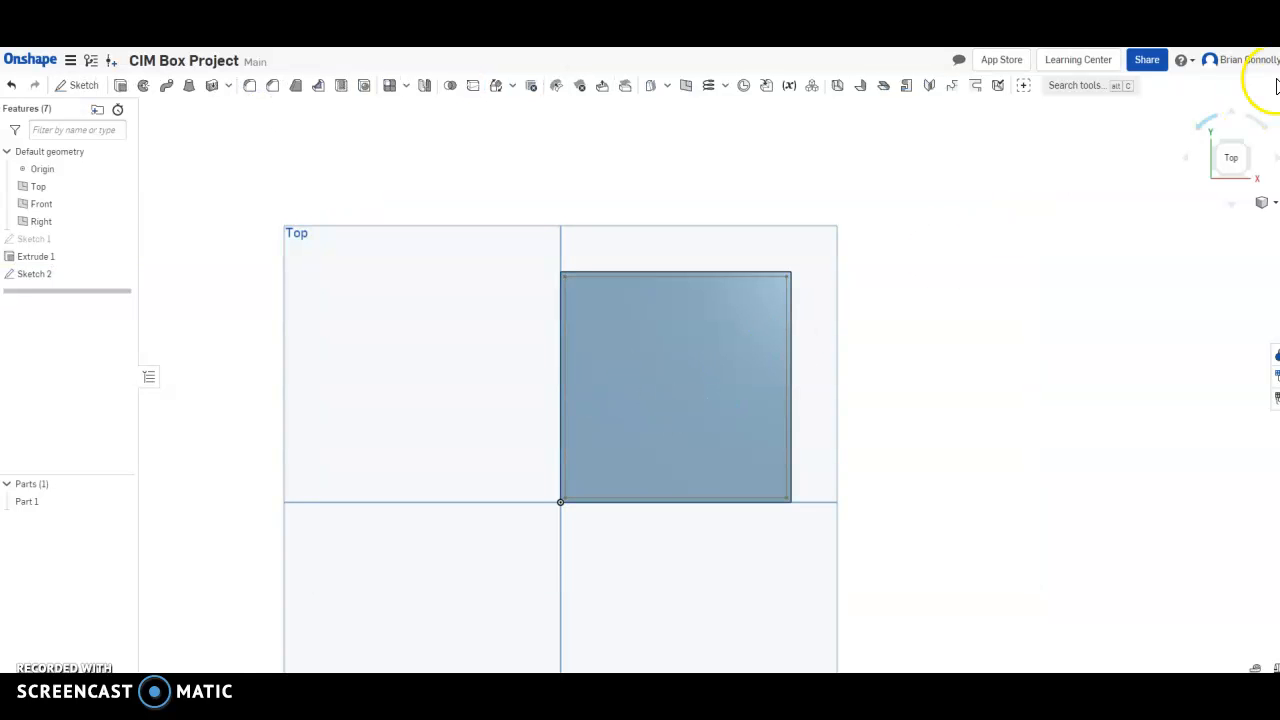
Step: Extrude the thin border region of the top-face sketch as a blind Remove cut down into the block
{"action": "left_click", "coordinate": [1245, 145]}
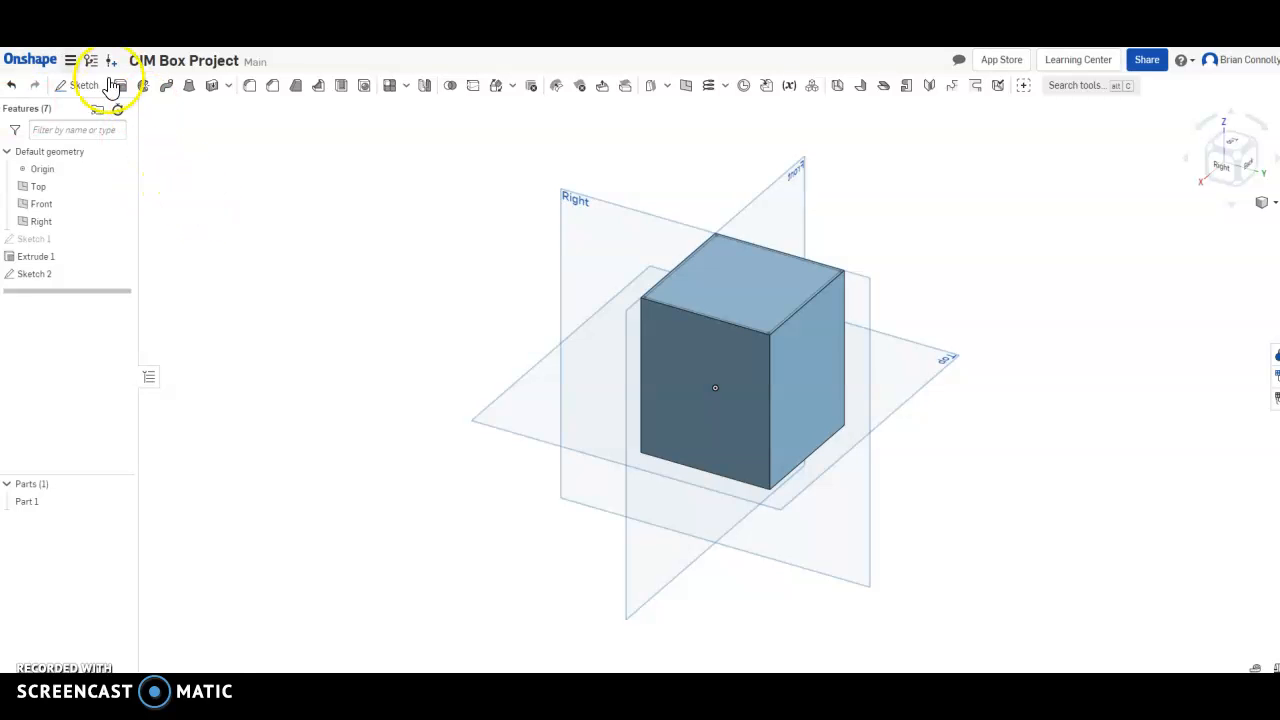
{"action": "left_click", "coordinate": [143, 85]}
{"action": "scroll", "coordinate": [705, 233], "scroll_direction": "down", "scroll_amount": 1}
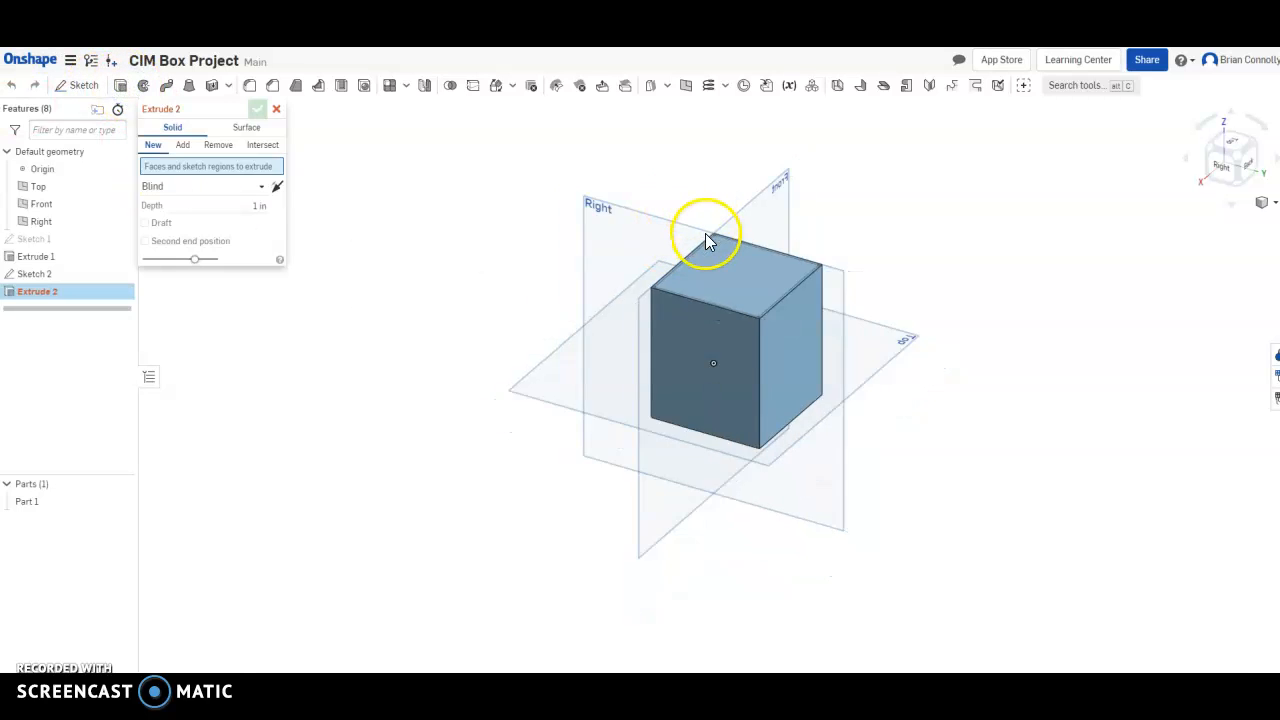
{"action": "scroll", "coordinate": [705, 233], "scroll_direction": "up", "scroll_amount": 5}
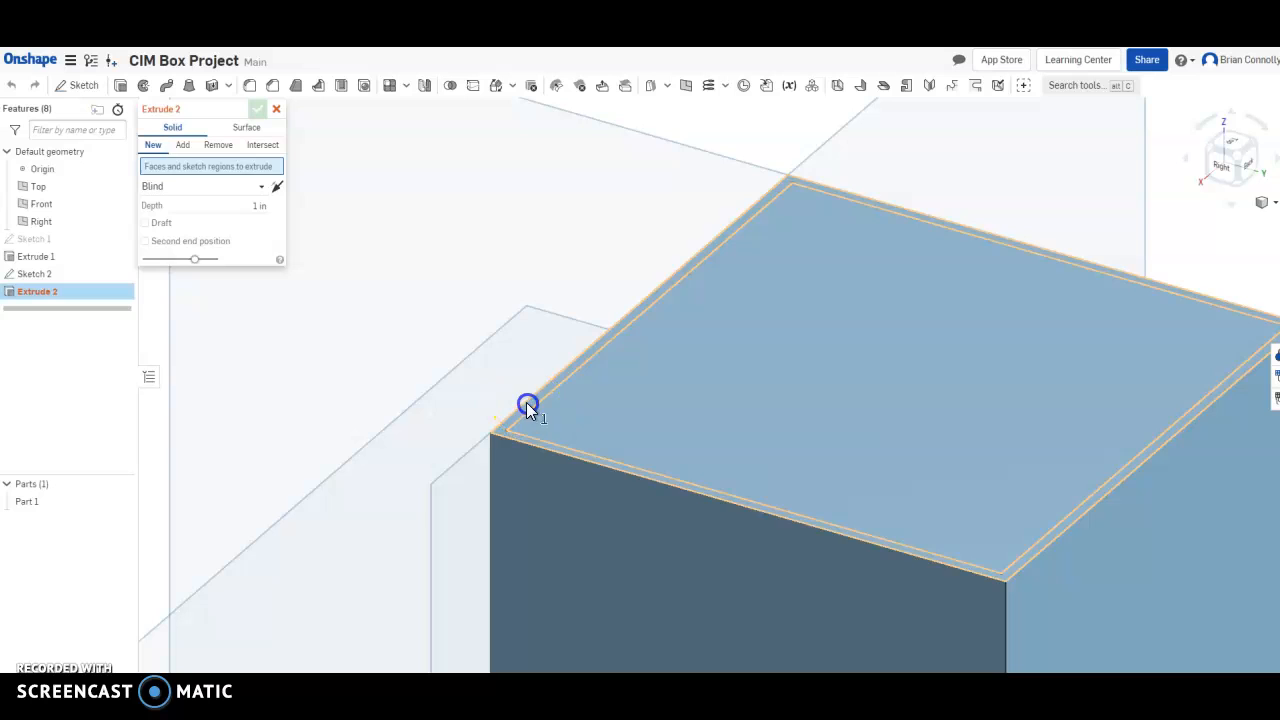
{"action": "left_click", "coordinate": [526, 402]}
{"action": "left_click", "coordinate": [231, 218]}
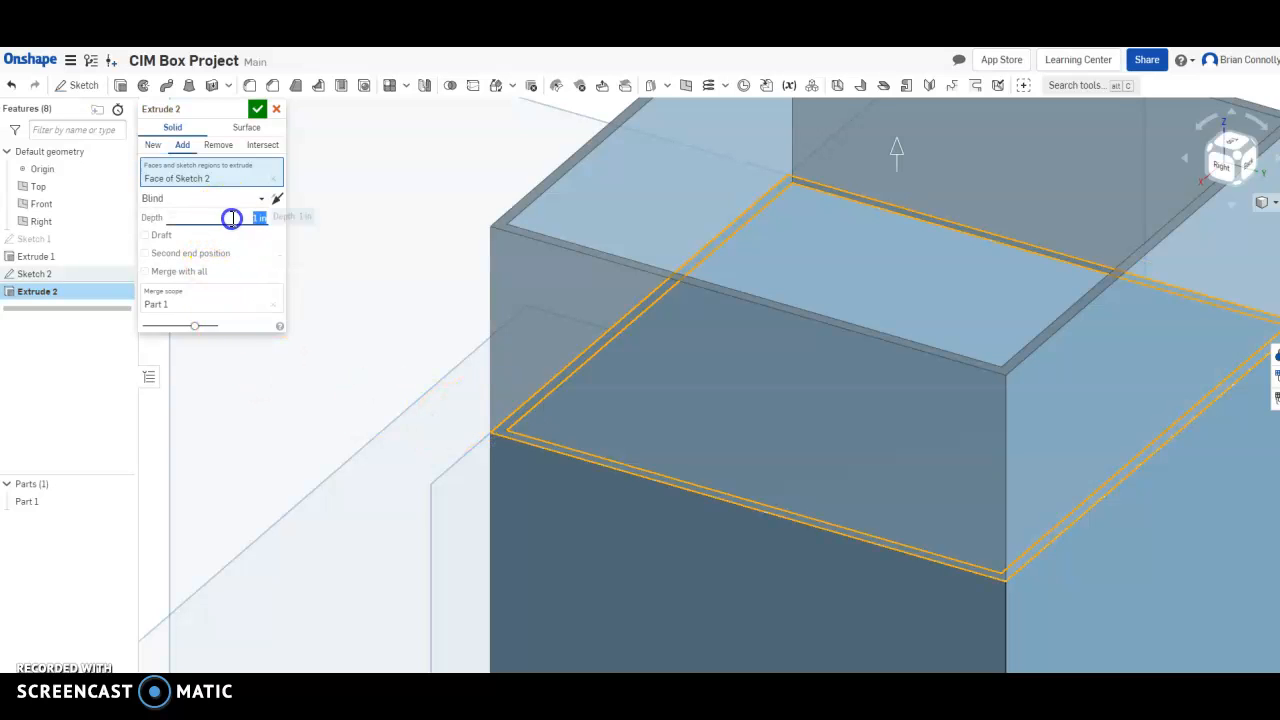
{"action": "left_click", "coordinate": [213, 144]}
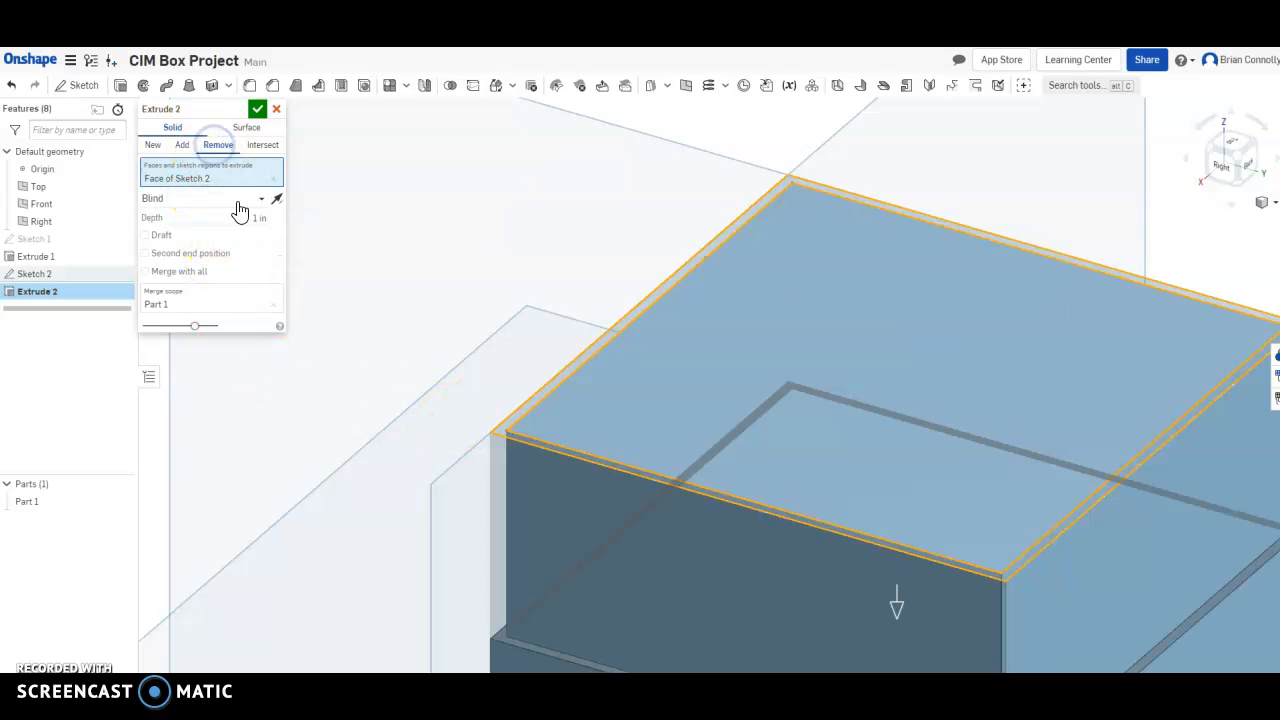
Step: Shorten the border cut's blind depth to less than 1 in and finish the extrusion
{"action": "left_click_drag", "start_coordinate": [250, 217], "coordinate": [276, 216]}
{"action": "scroll", "coordinate": [429, 267], "scroll_direction": "up", "scroll_amount": 4}
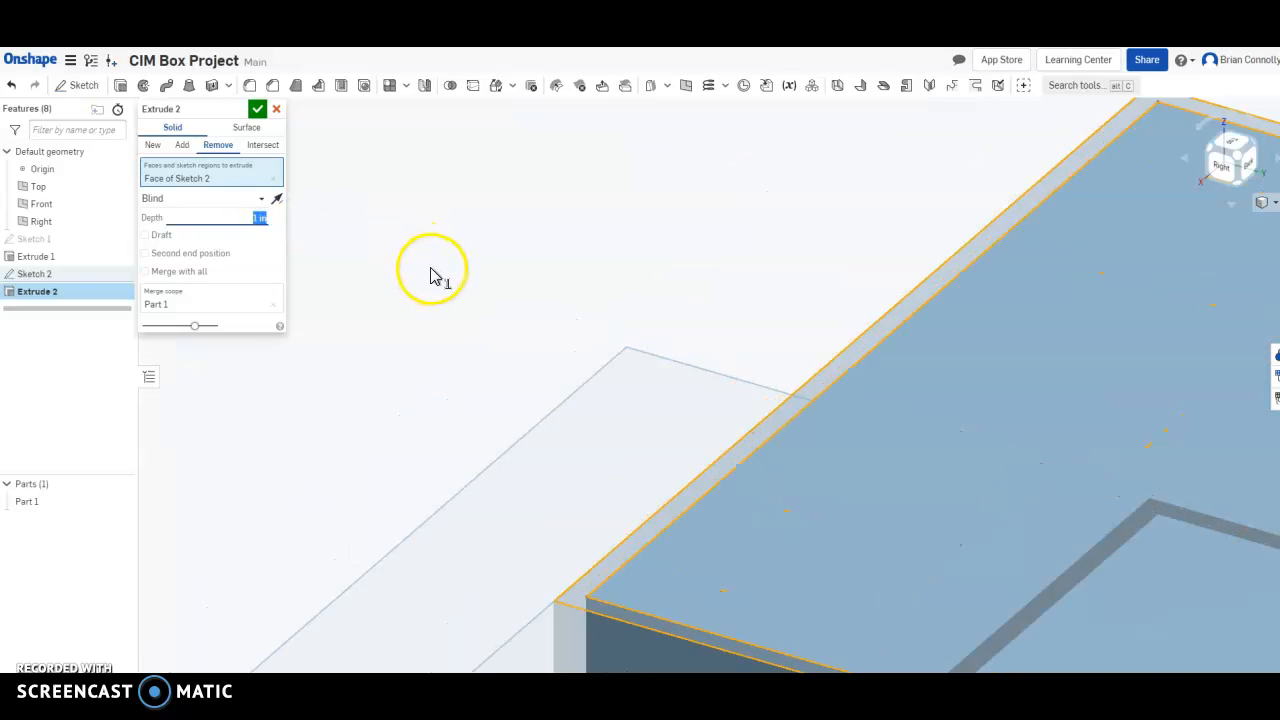
{"action": "scroll", "coordinate": [432, 276], "scroll_direction": "down", "scroll_amount": 5}
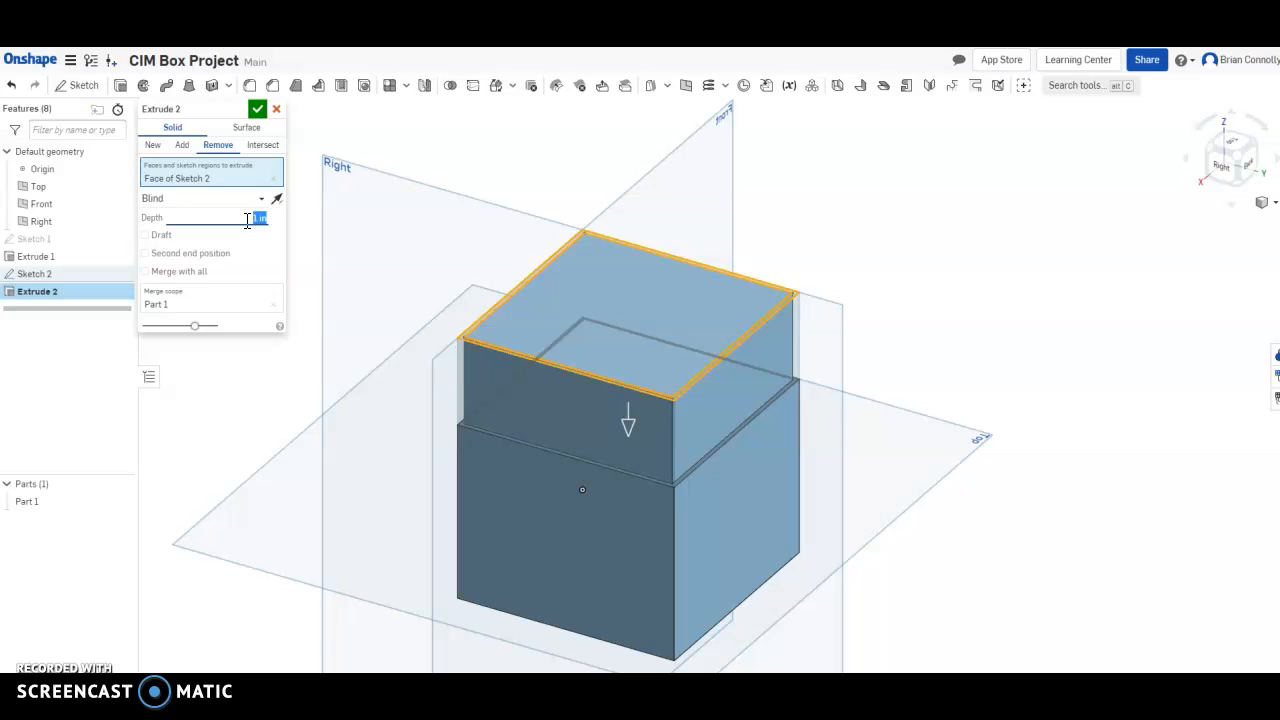
{"action": "left_click", "coordinate": [257, 216]}
{"action": "key", "text": "BackSpace"}
{"action": "left_click", "coordinate": [270, 222]}
{"action": "left_click", "coordinate": [257, 110]}
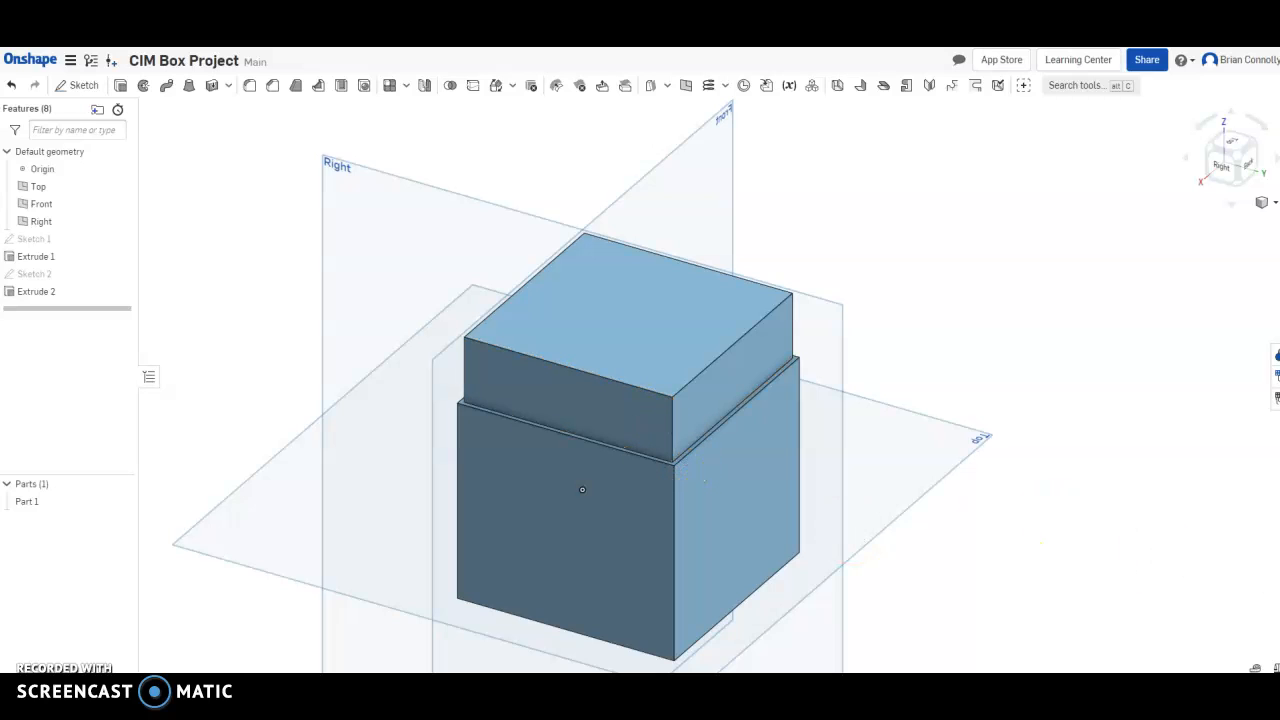
Step: Measure the length of a vertical corner edge on the block's wider lower section
{"action": "left_click", "coordinate": [1257, 667]}
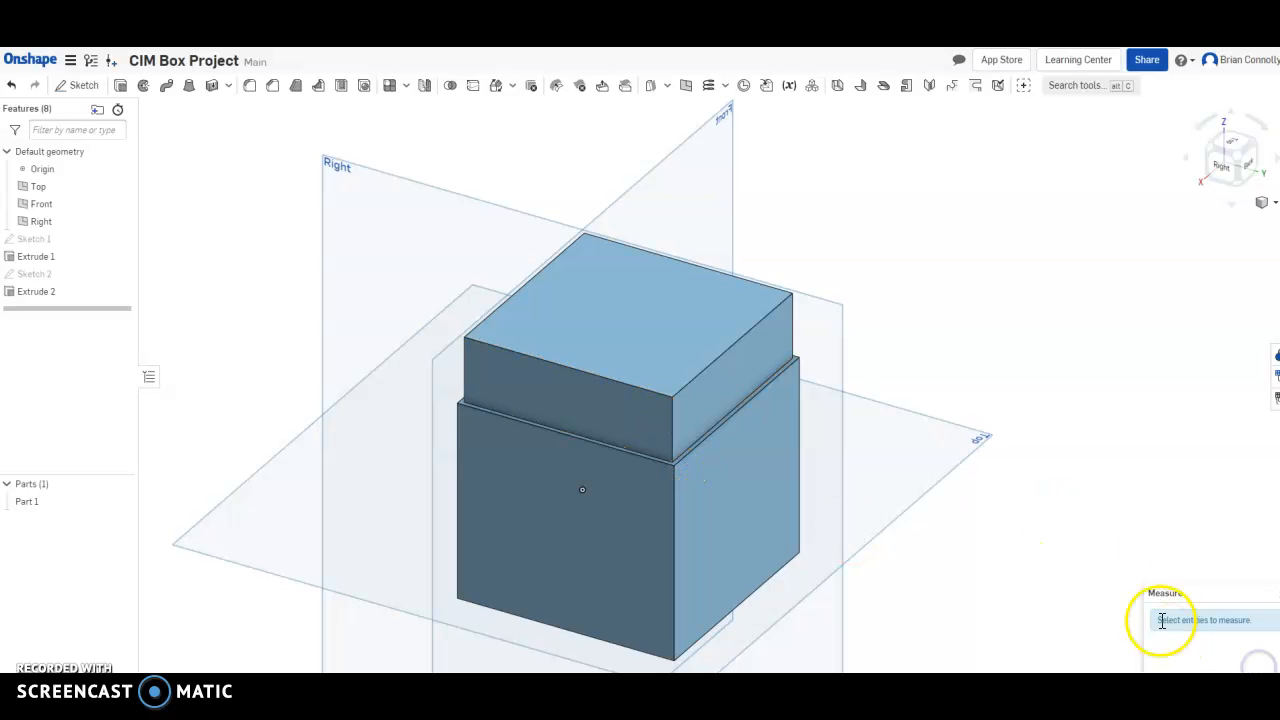
{"action": "left_click", "coordinate": [672, 551]}
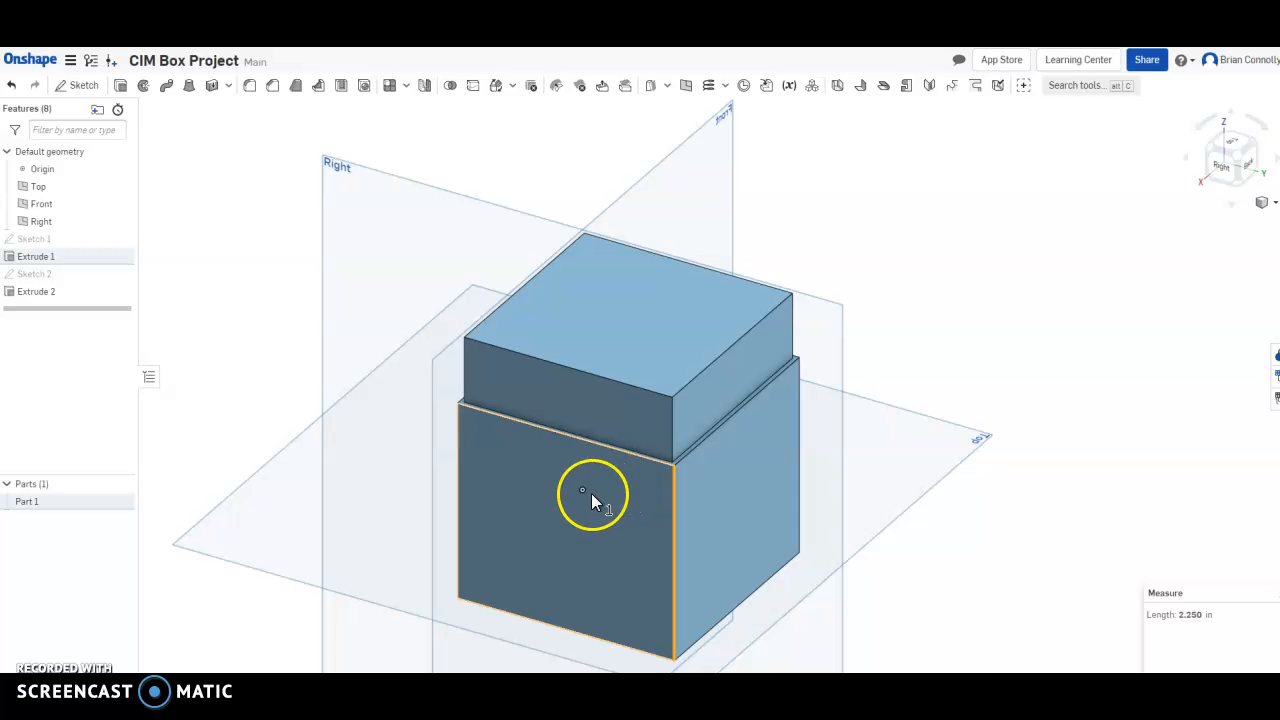
{"action": "left_click", "coordinate": [1097, 408]}
Step: Sketch on the block's bottom face, projecting the inset top face's outline onto it with Use, and finish the sketch
{"action": "right_click_drag", "start_coordinate": [1096, 406], "coordinate": [1066, 297]}
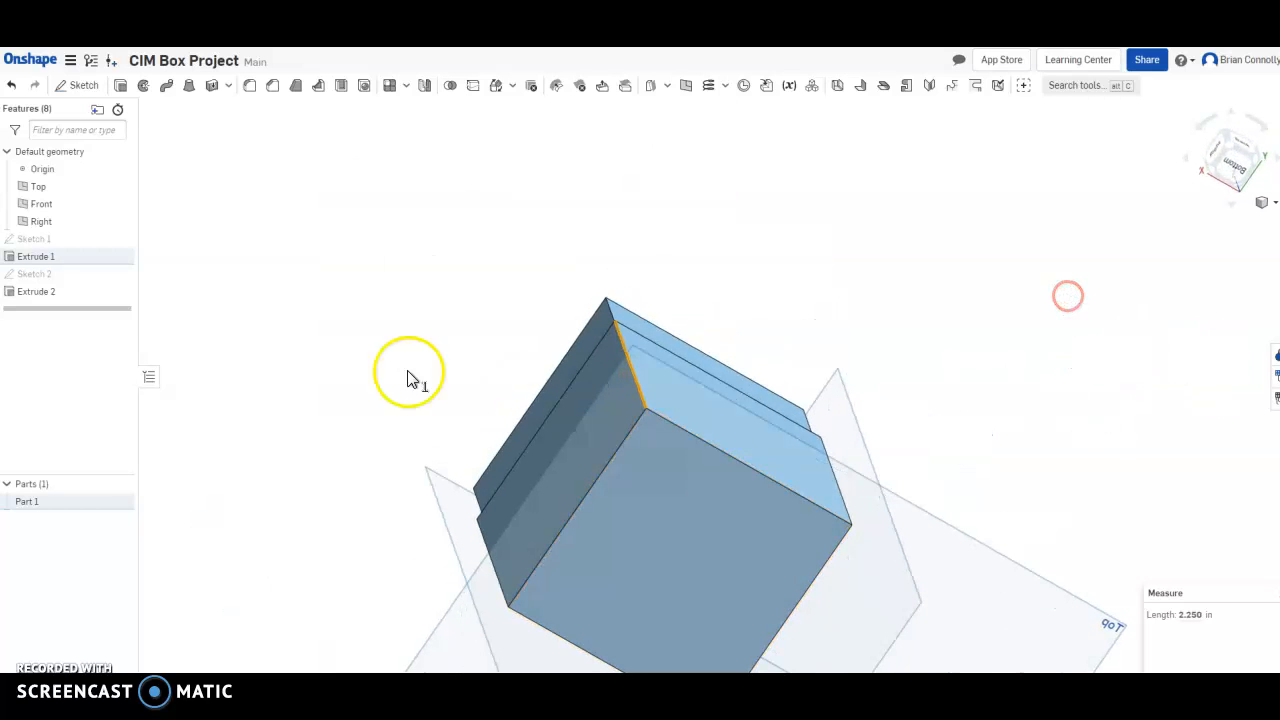
{"action": "left_click", "coordinate": [75, 88]}
{"action": "left_click", "coordinate": [716, 519]}
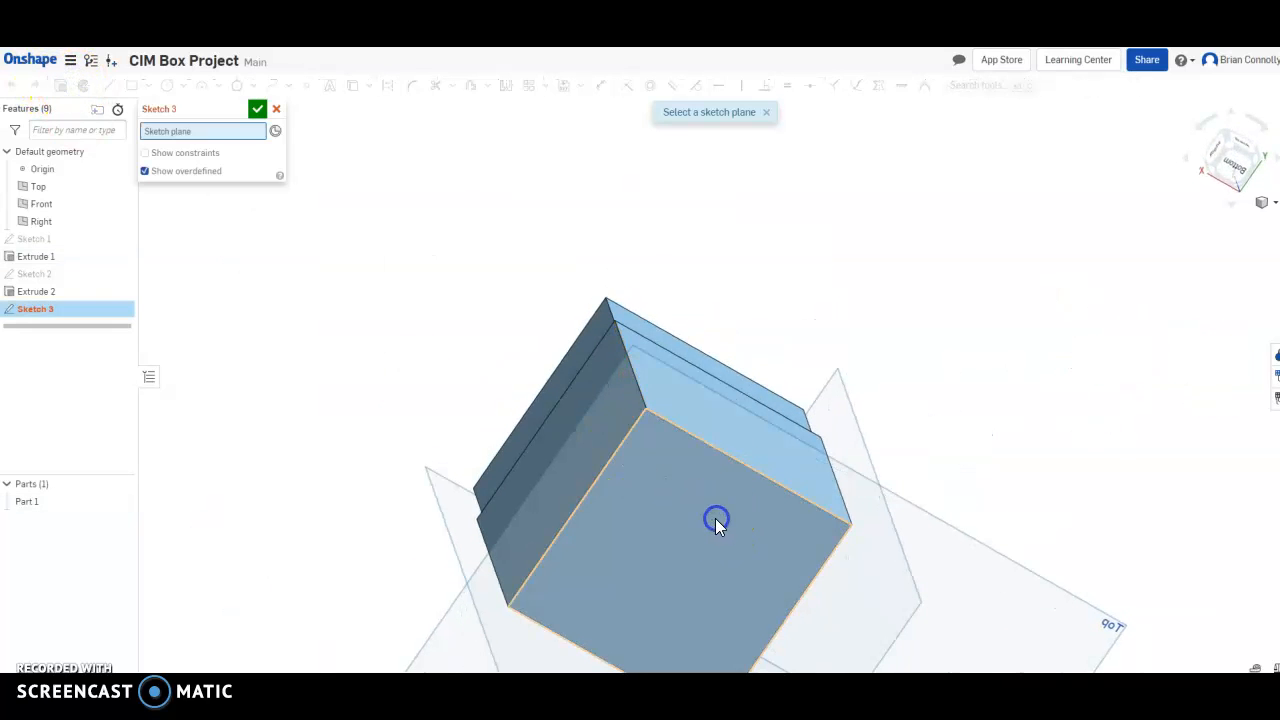
{"action": "left_click", "coordinate": [1231, 160]}
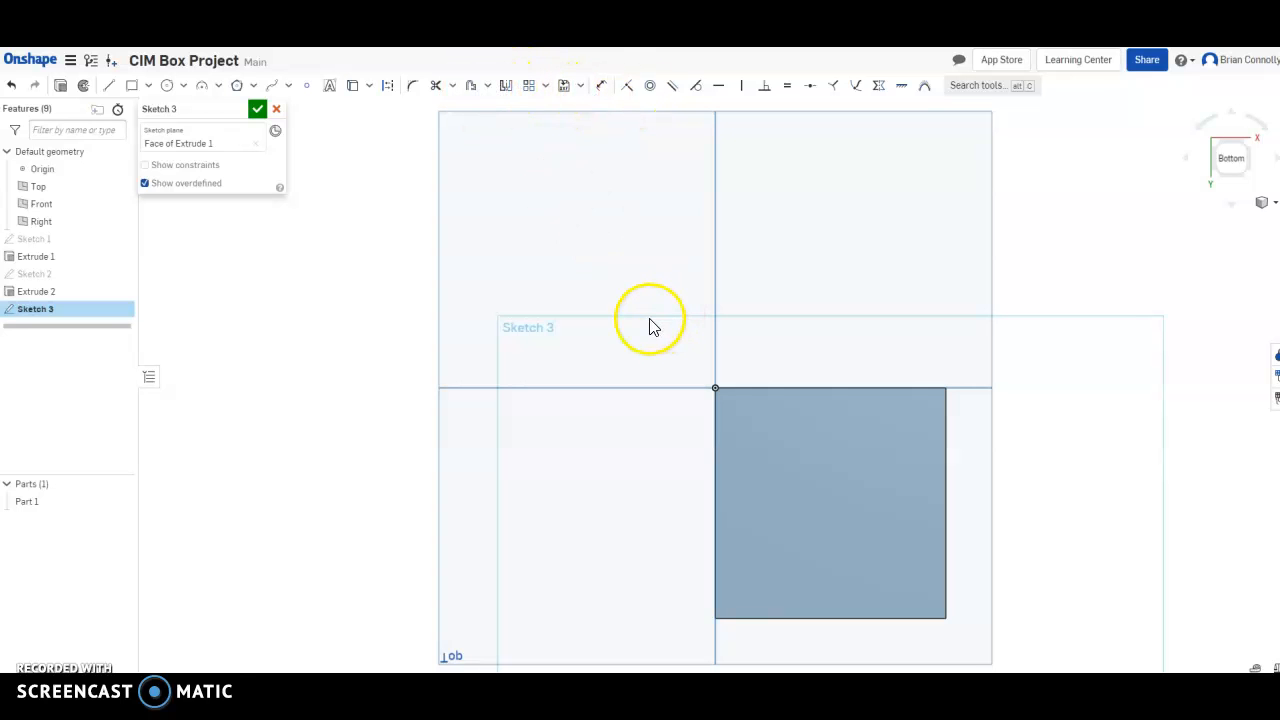
{"action": "right_click_drag", "start_coordinate": [645, 316], "coordinate": [791, 380]}
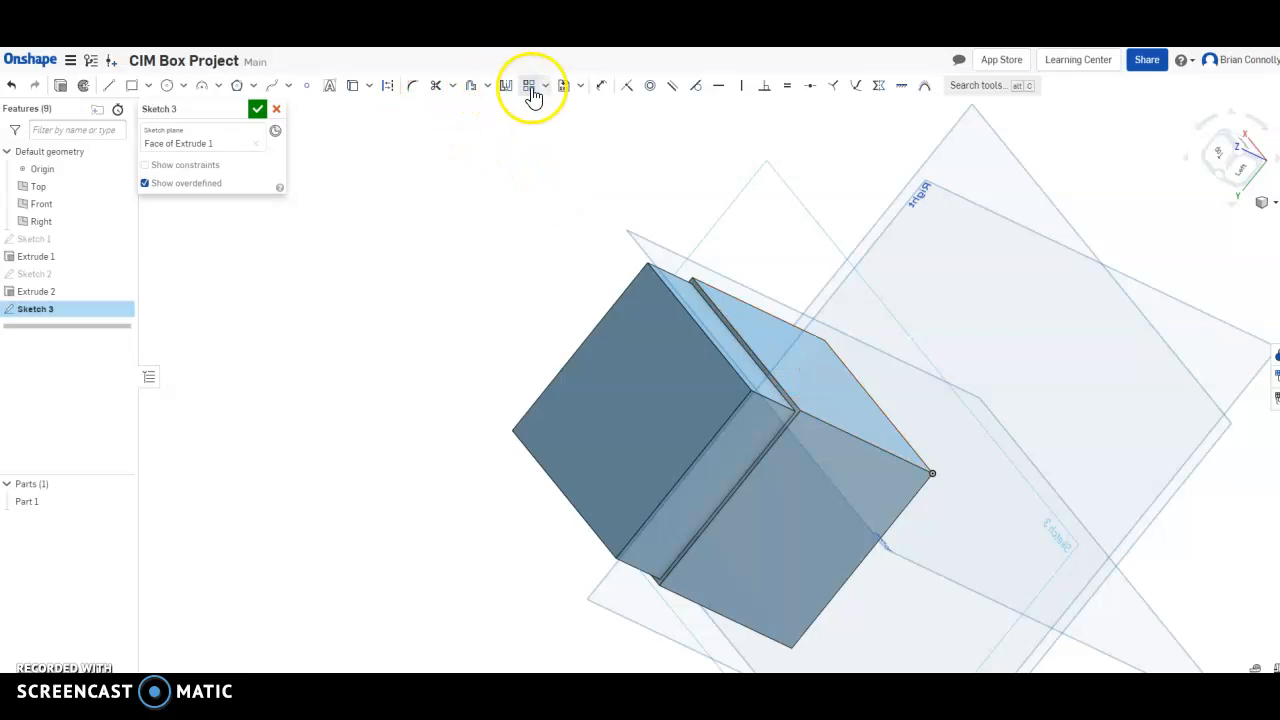
{"action": "left_click", "coordinate": [352, 88]}
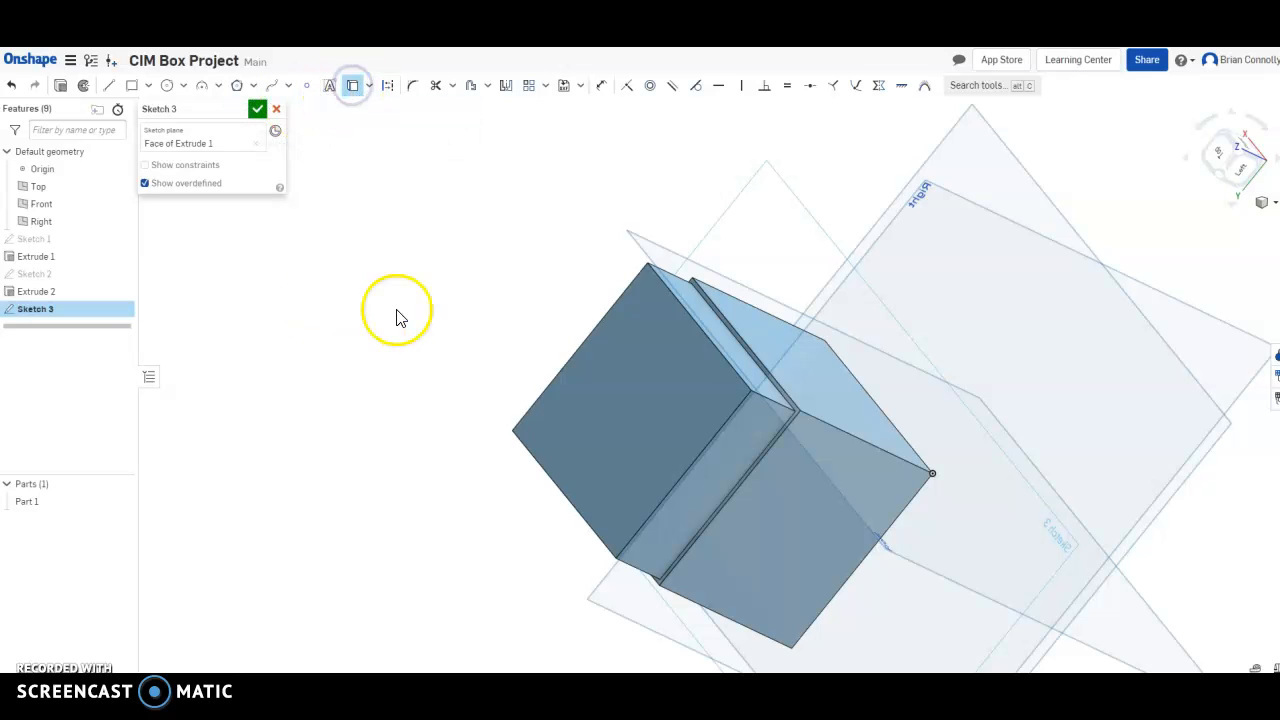
{"action": "left_click", "coordinate": [637, 366]}
{"action": "mouse_move", "coordinate": [655, 391]}
{"action": "right_mouse_down"}
{"action": "mouse_move", "coordinate": [521, 312]}
{"action": "mouse_move", "coordinate": [498, 319]}
{"action": "right_mouse_up"}
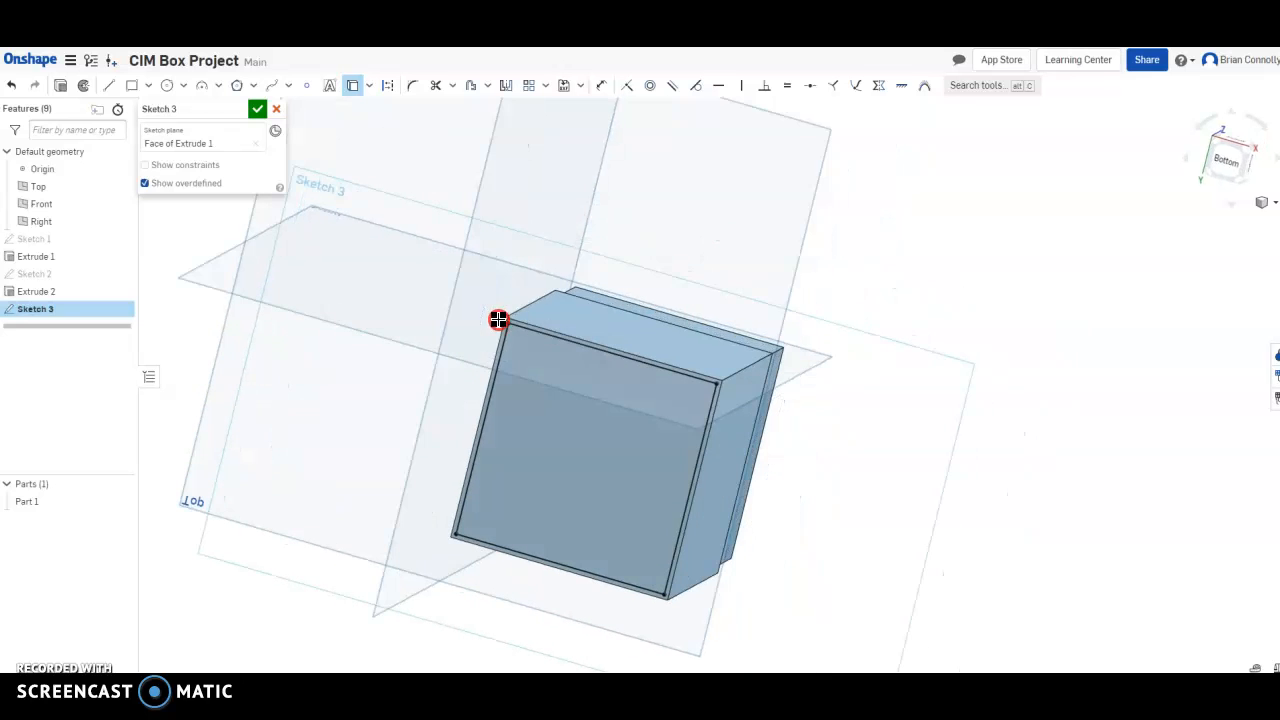
{"action": "left_click", "coordinate": [1227, 155]}
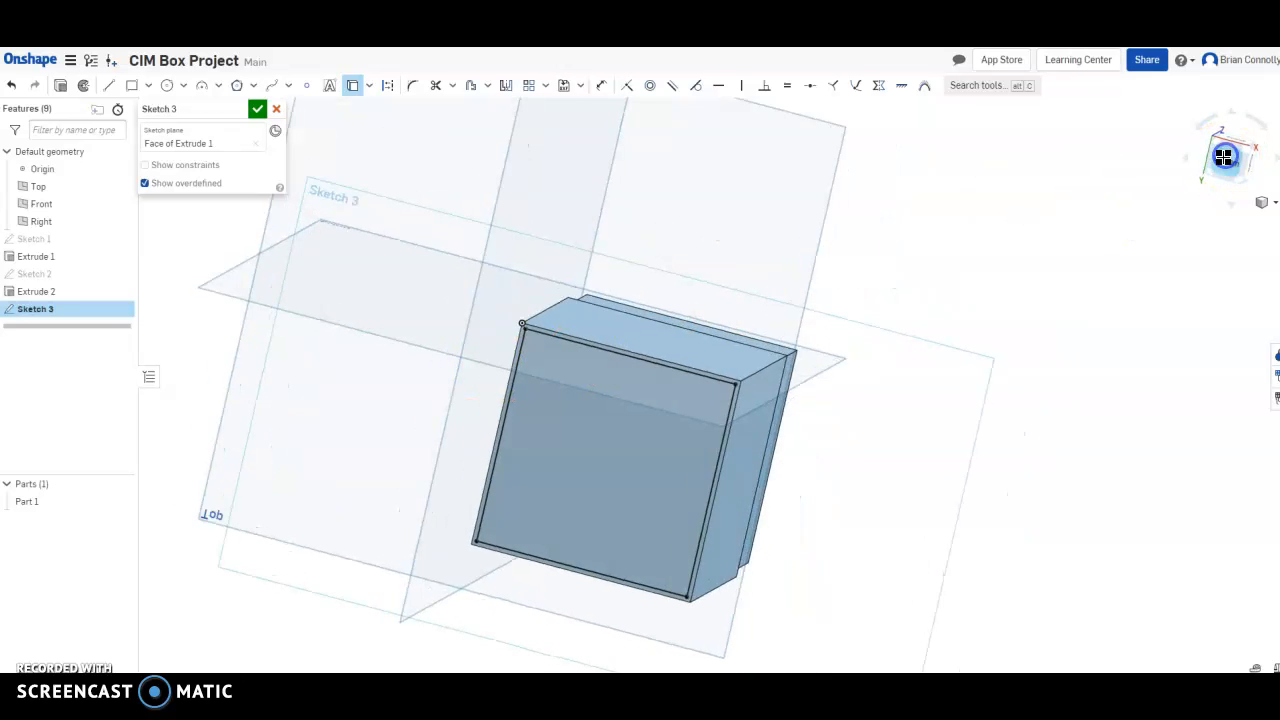
{"action": "right_click_drag", "start_coordinate": [846, 498], "coordinate": [837, 477]}
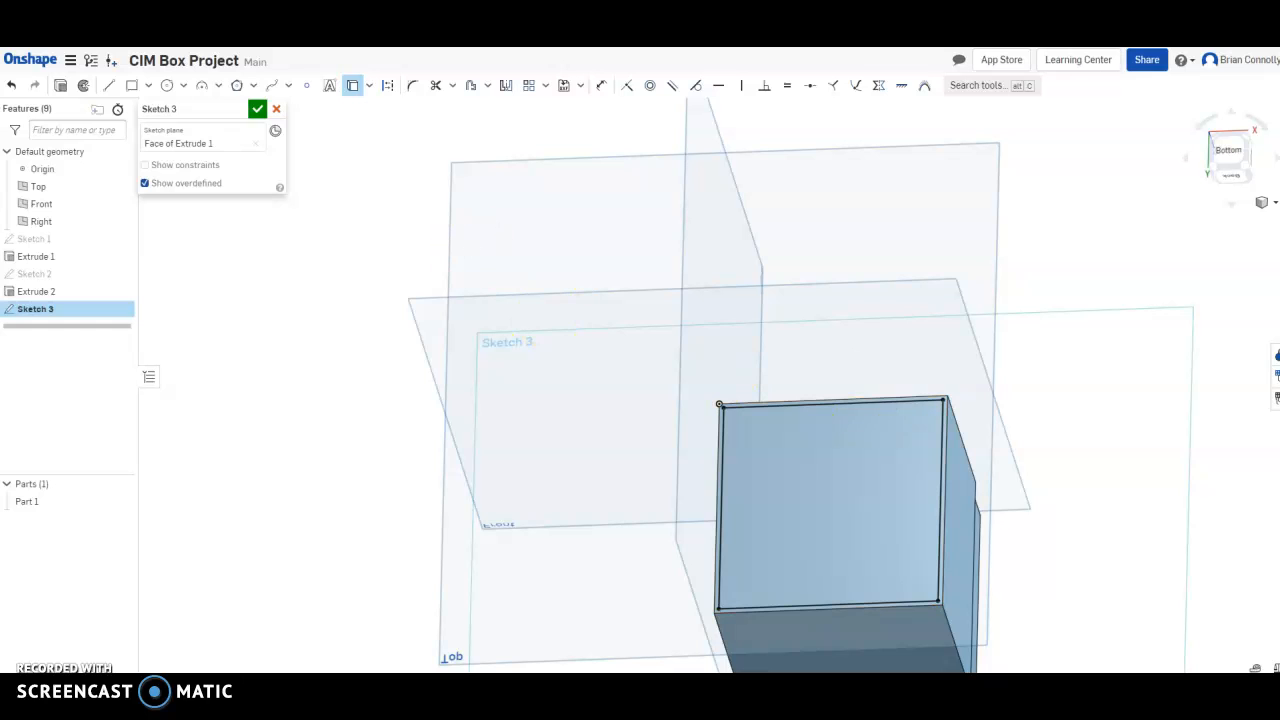
{"action": "left_click", "coordinate": [257, 108]}
Step: Extrude the thin border region on the bottom face as a blind Remove cut with a depth of 1.75 in
{"action": "right_click_drag", "start_coordinate": [517, 277], "coordinate": [386, 197], "text": "ctrl"}
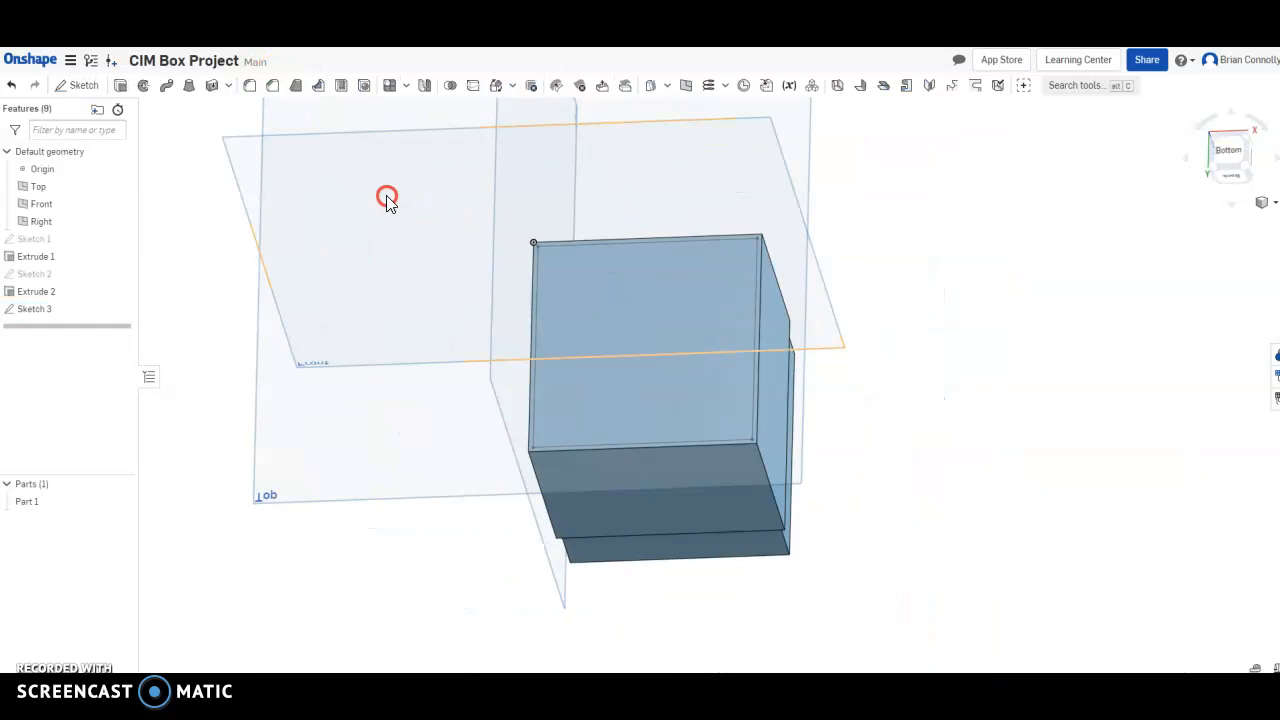
{"action": "left_click", "coordinate": [120, 86]}
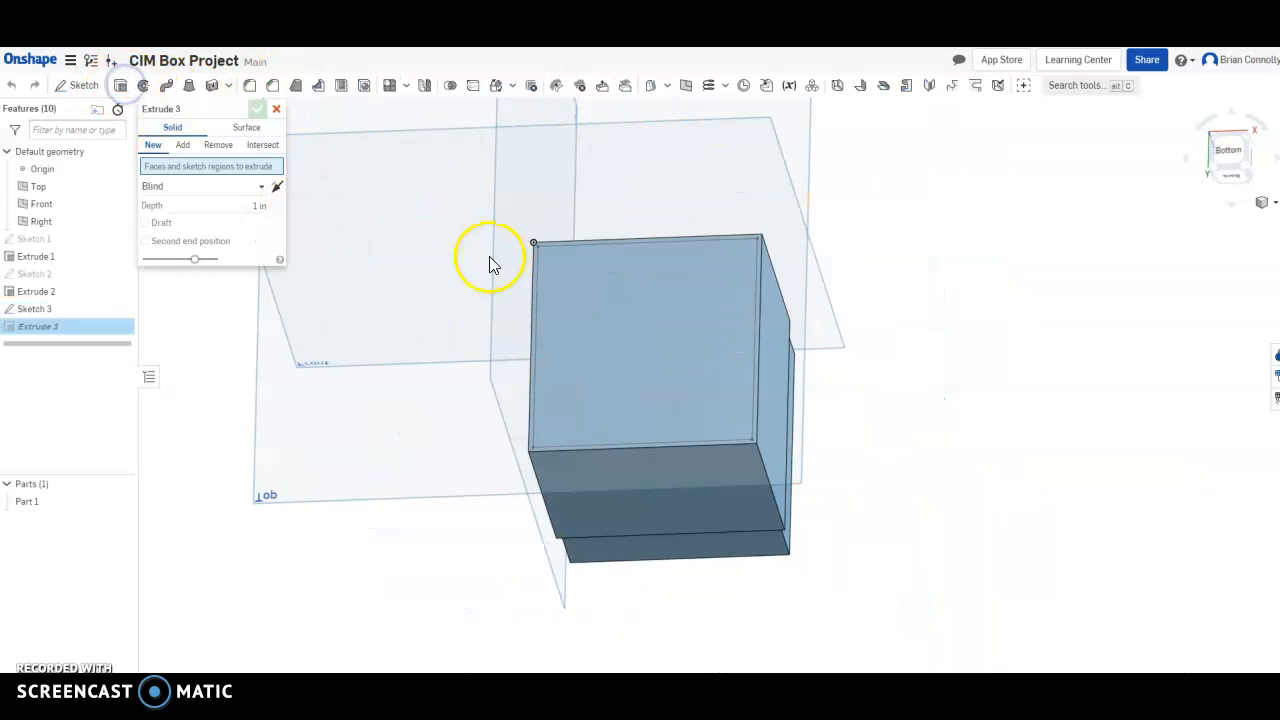
{"action": "left_click", "coordinate": [532, 268]}
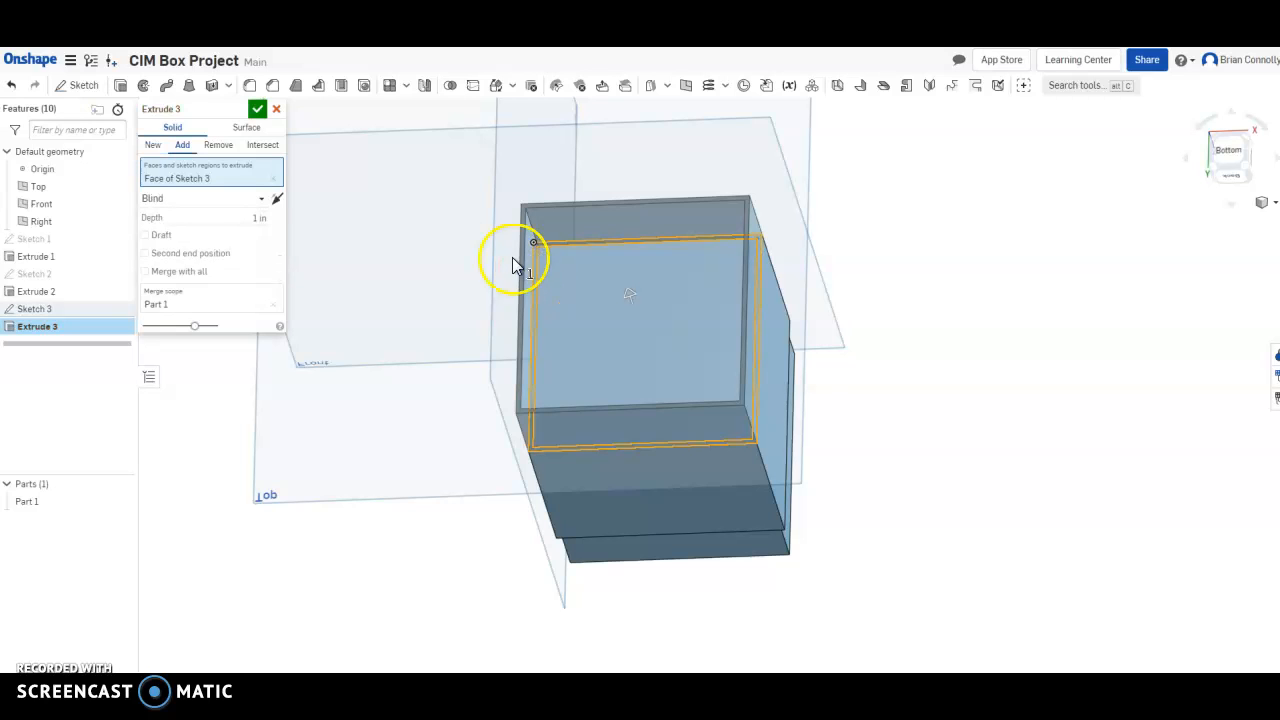
{"action": "left_click", "coordinate": [212, 147]}
{"action": "left_click", "coordinate": [240, 218]}
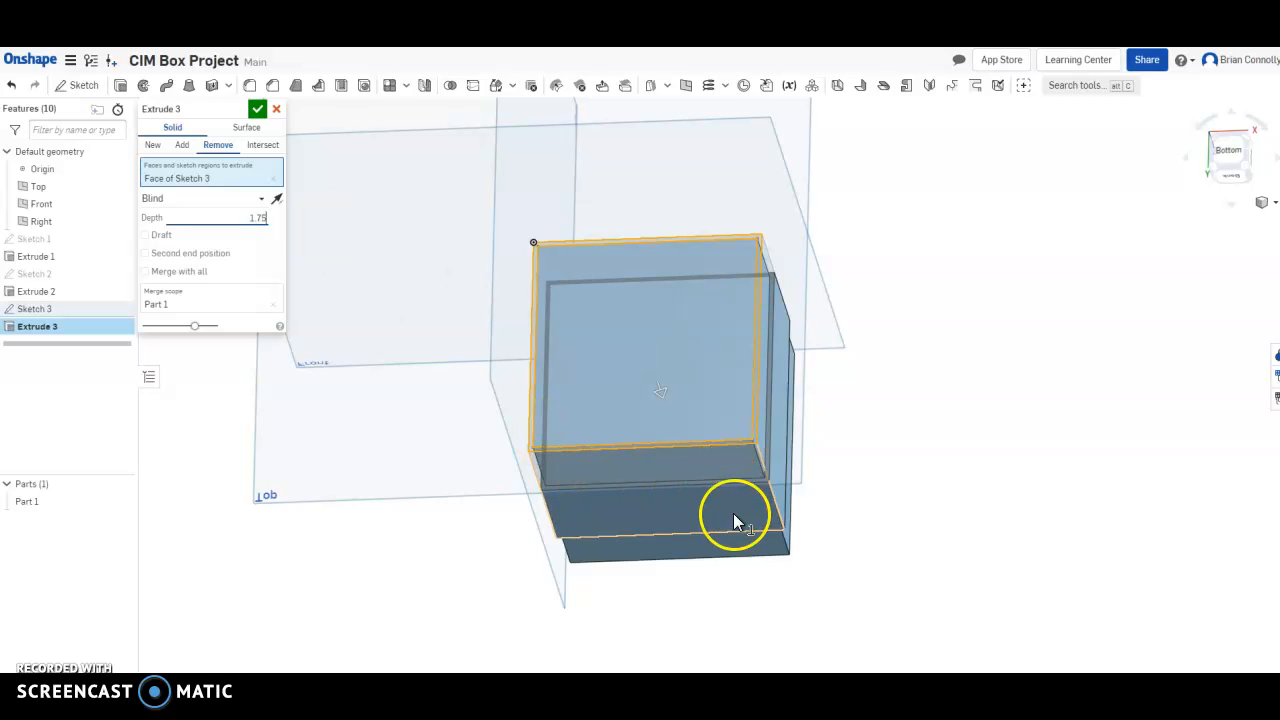
{"action": "left_click", "coordinate": [257, 110]}
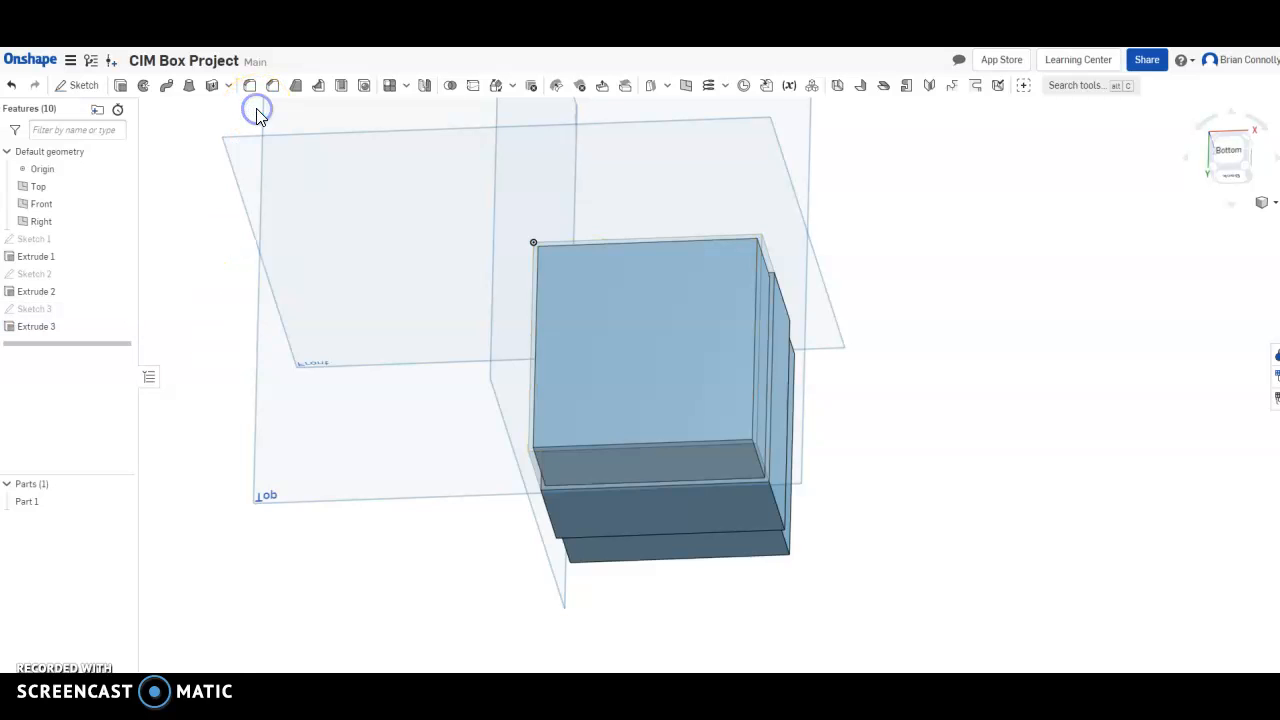
Step: Examine the stepped block and its raised band from above and below
{"action": "right_click_drag", "start_coordinate": [875, 548], "coordinate": [866, 502]}
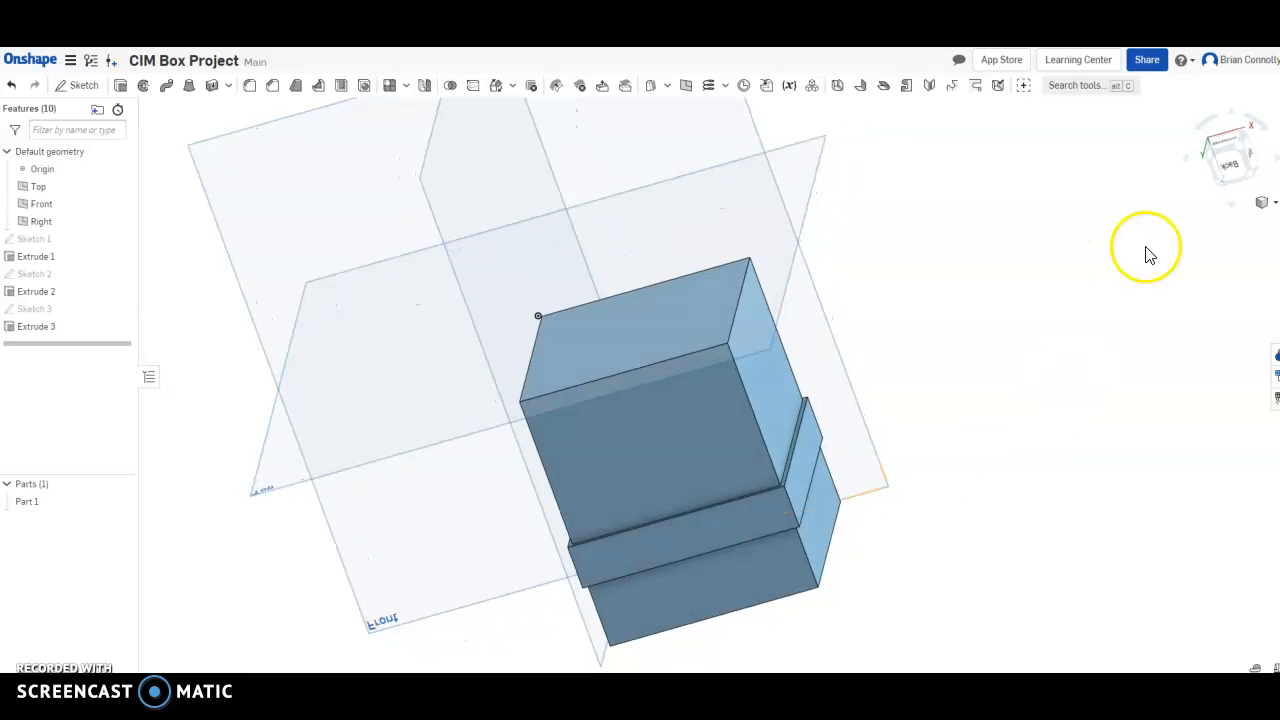
{"action": "left_click", "coordinate": [1238, 152]}
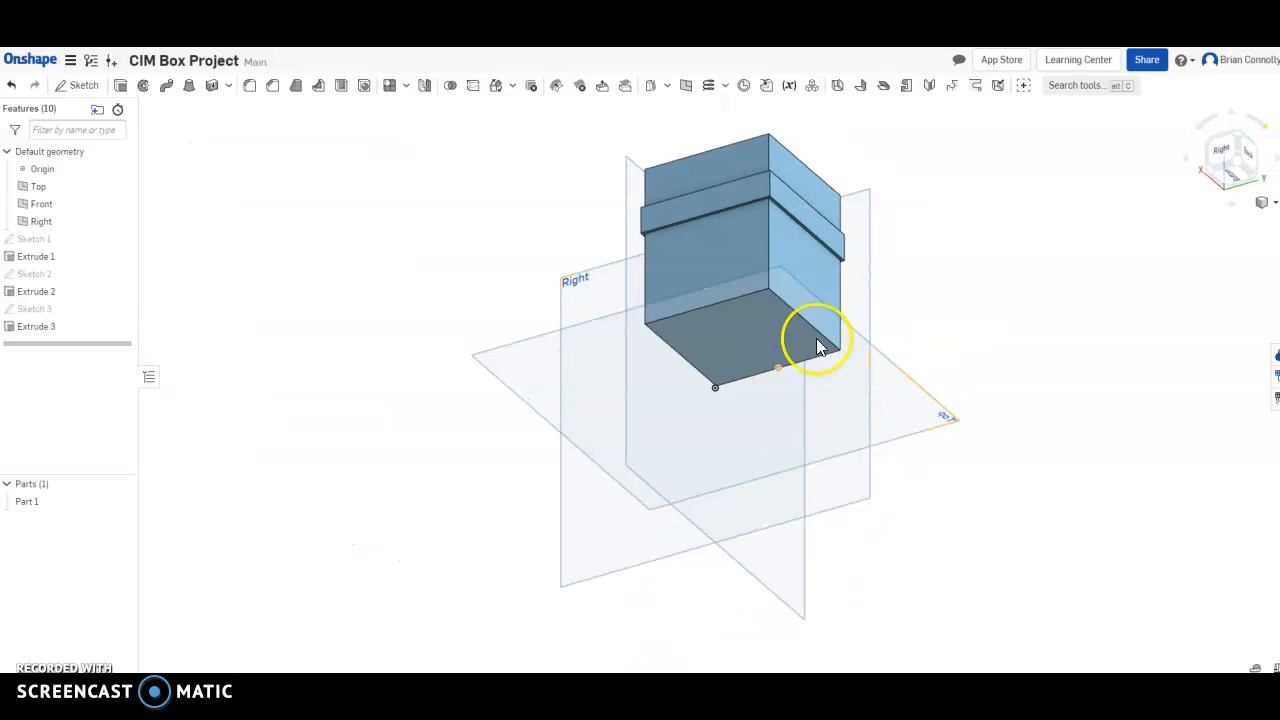
{"action": "left_click", "coordinate": [791, 279]}
{"action": "middle_click_drag", "start_coordinate": [792, 277], "coordinate": [720, 417]}
{"action": "left_click", "coordinate": [1235, 134]}
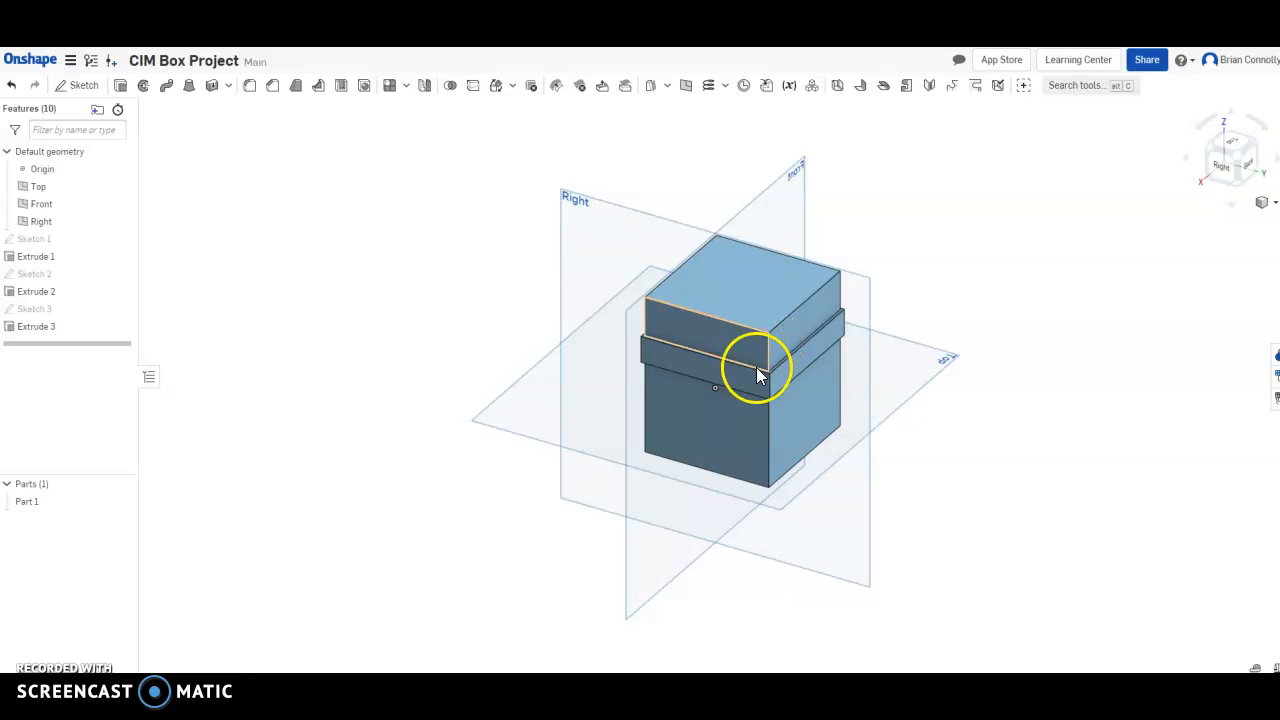
{"action": "right_click_drag", "start_coordinate": [764, 469], "coordinate": [751, 294]}
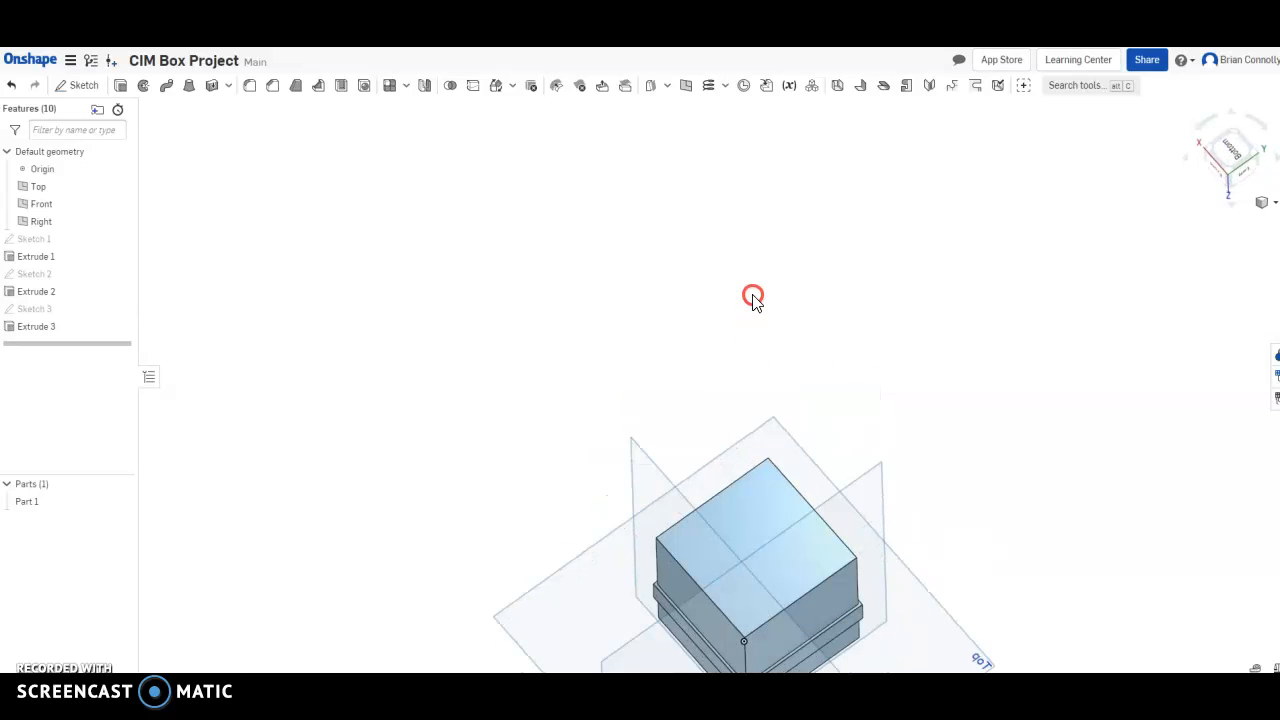
{"action": "right_click_drag", "start_coordinate": [740, 607], "coordinate": [768, 560]}
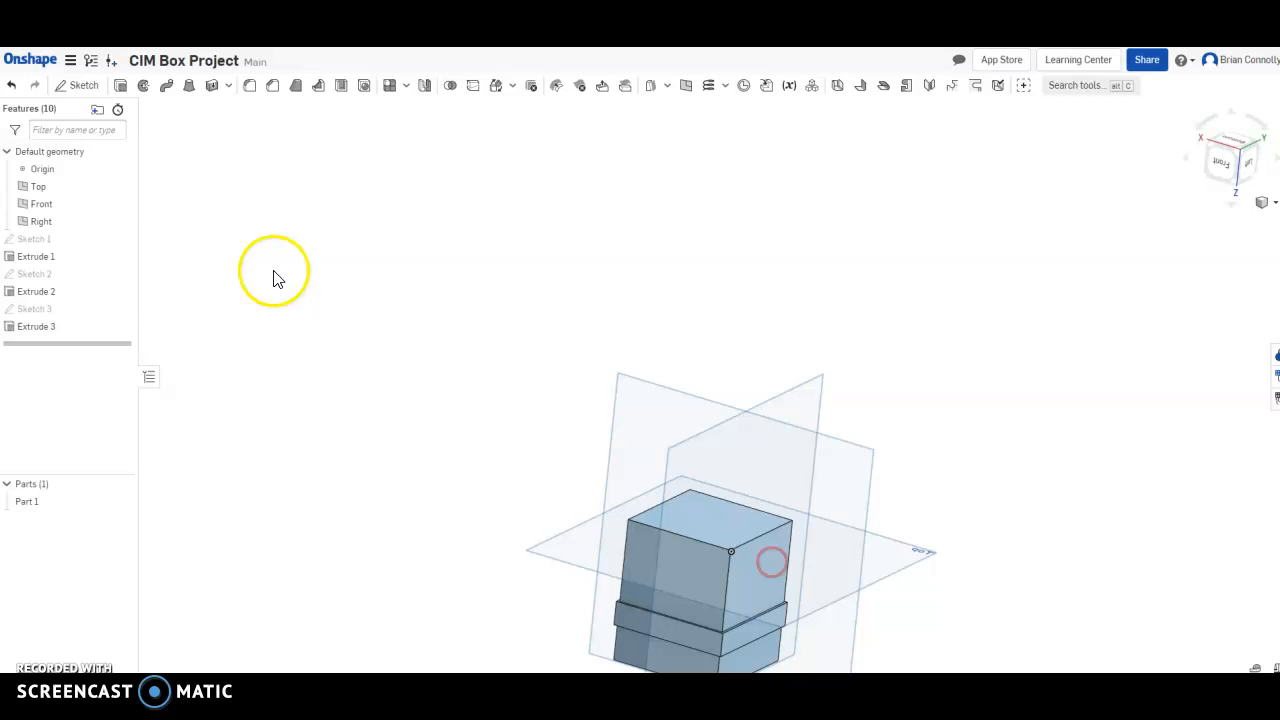
Step: Hide the Top, Front and Right default planes
{"action": "left_click", "coordinate": [121, 186]}
{"action": "left_click", "coordinate": [121, 203]}
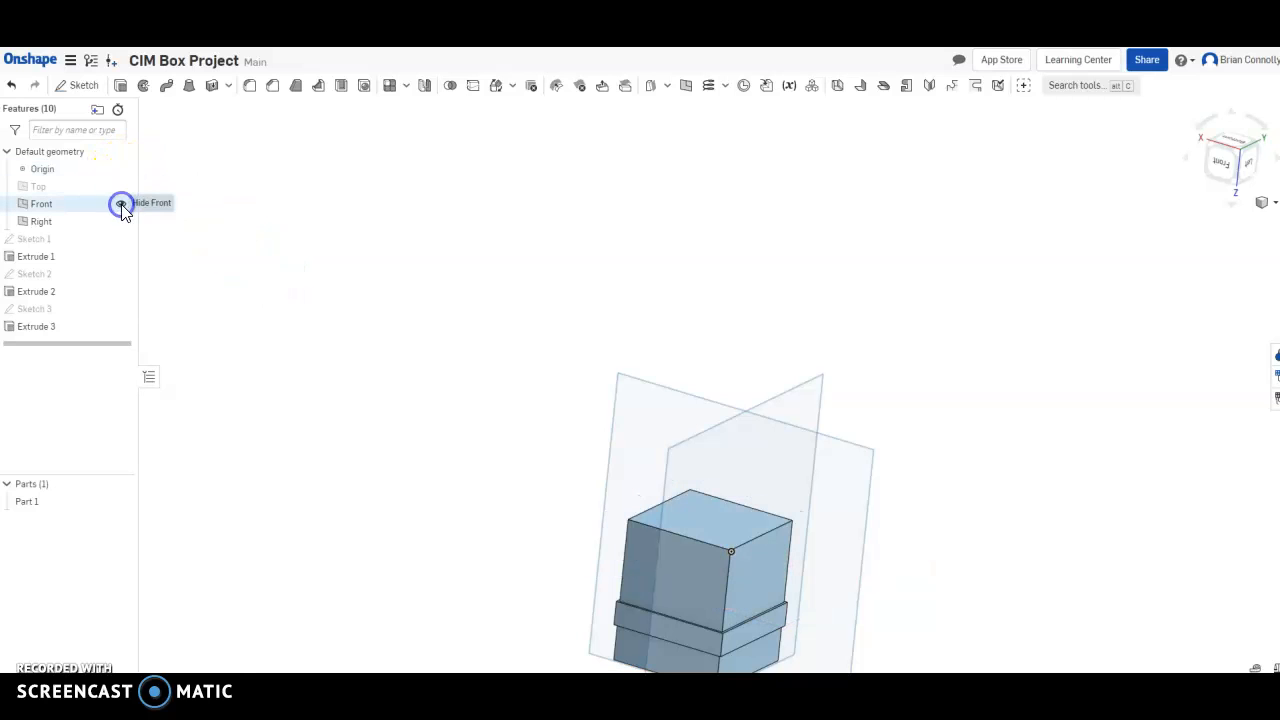
{"action": "left_click", "coordinate": [121, 221]}
{"action": "right_click_drag", "start_coordinate": [611, 494], "coordinate": [563, 357]}
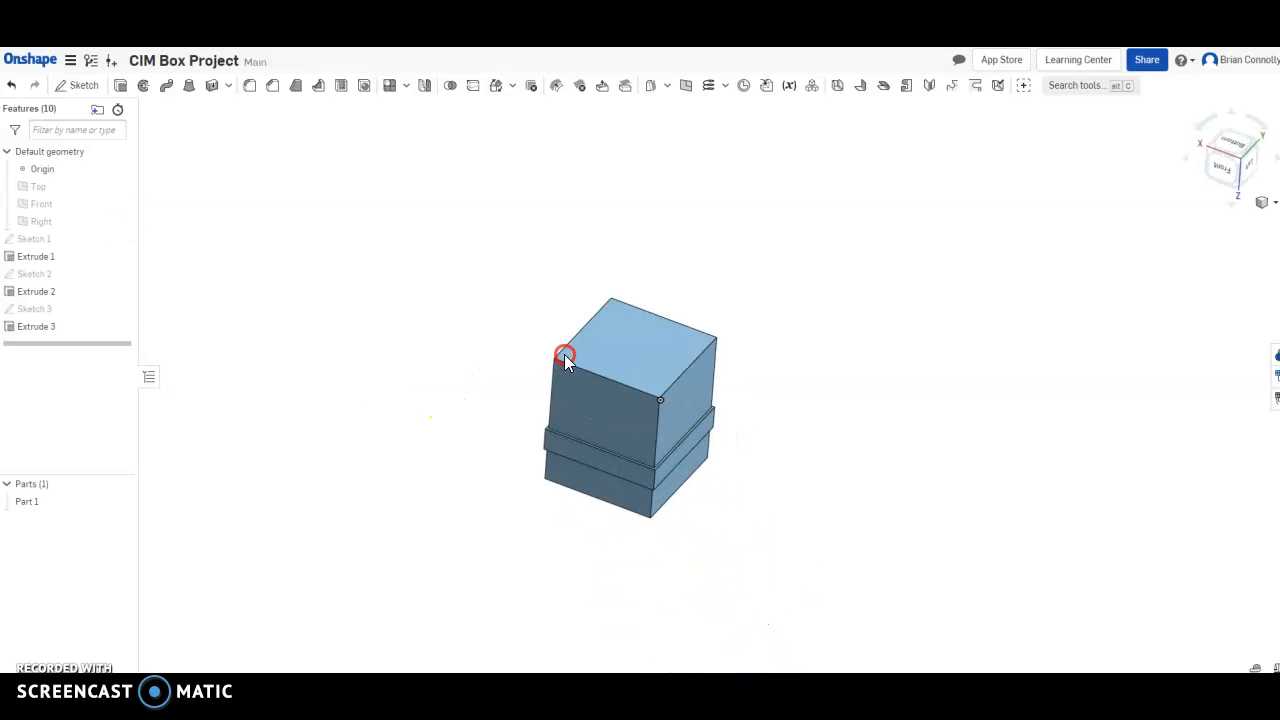
Step: Fillet the two front vertical edges of the taller section beside the raised band with a 0.5 in radius
{"action": "right_click_drag", "start_coordinate": [800, 468], "coordinate": [768, 441]}
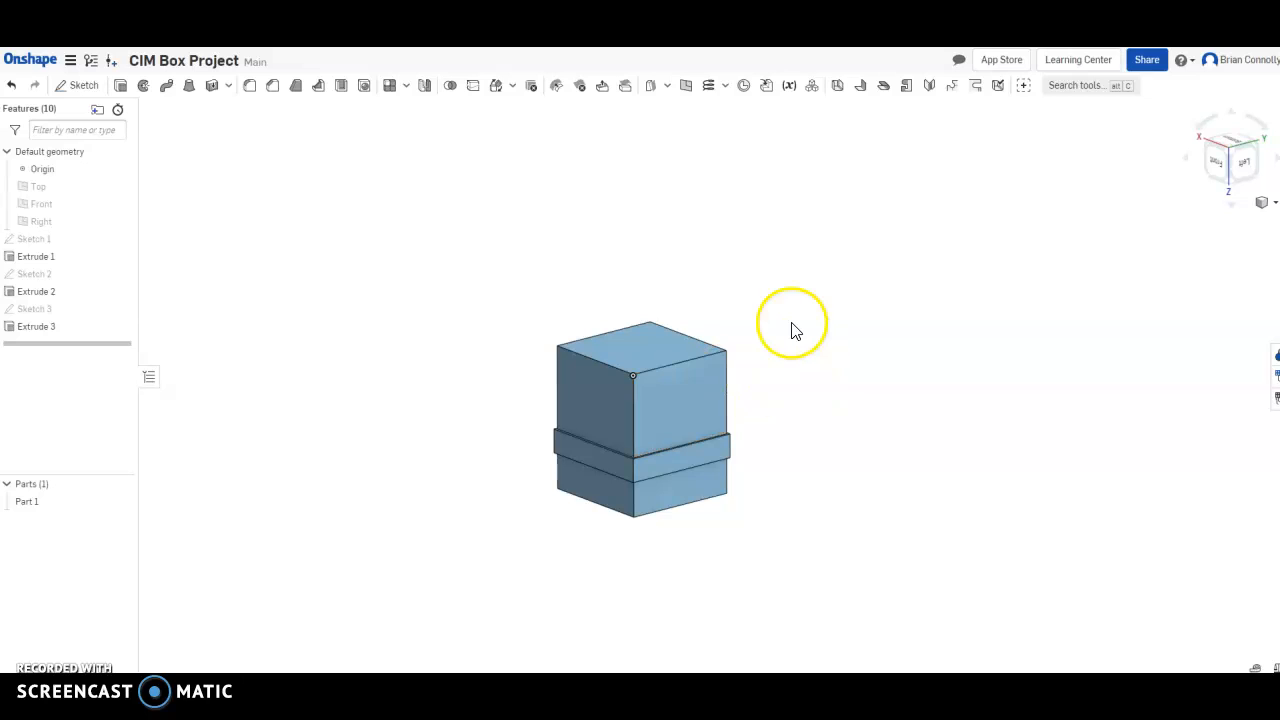
{"action": "left_click", "coordinate": [252, 85]}
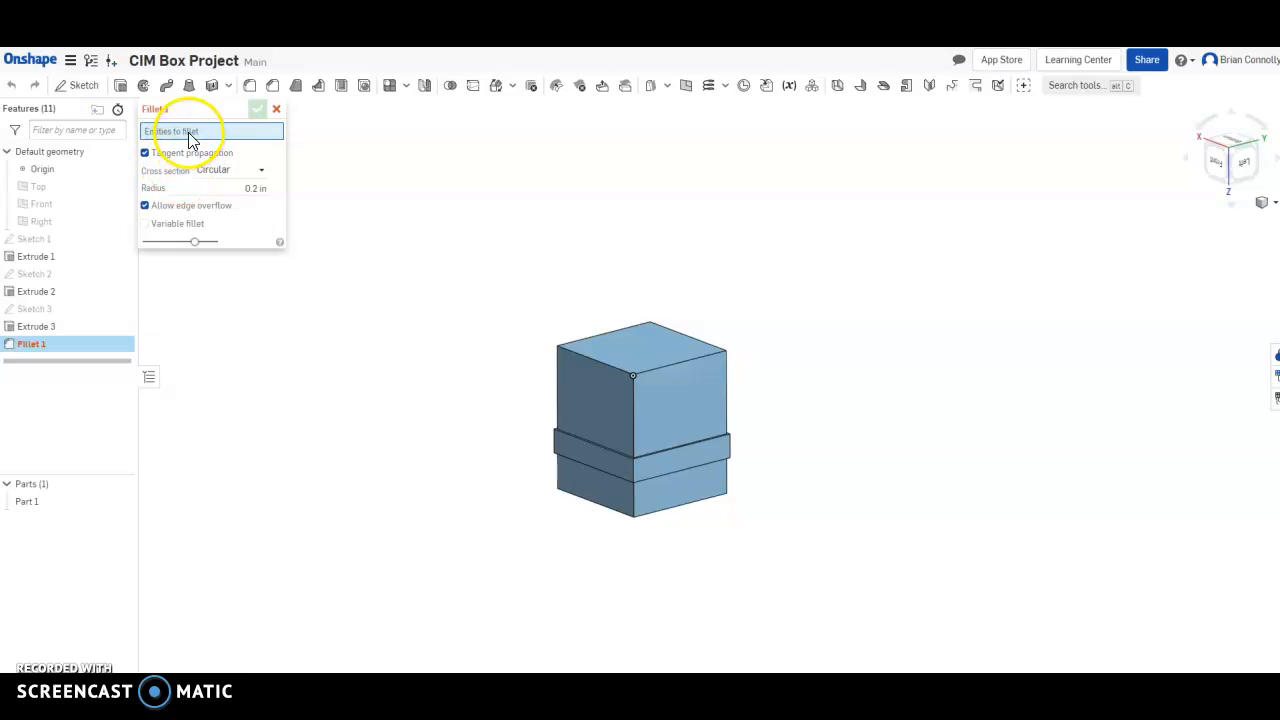
{"action": "left_click", "coordinate": [264, 187]}
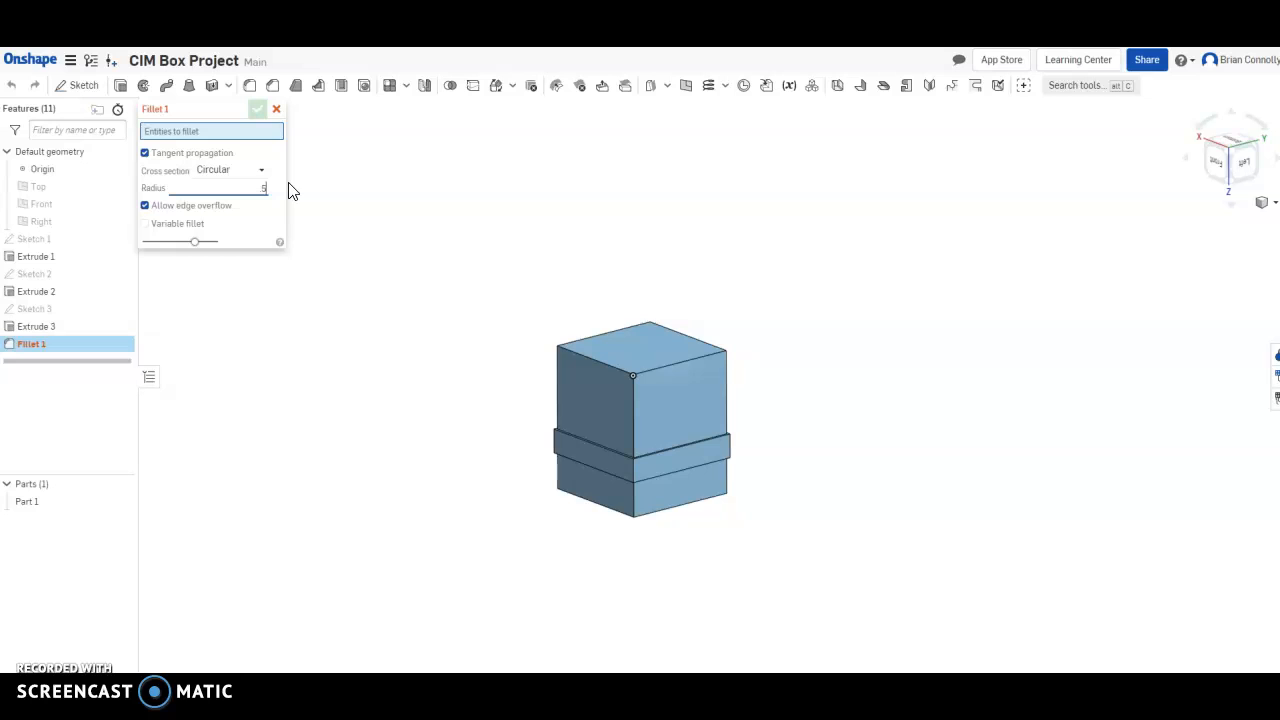
{"action": "left_click", "coordinate": [634, 400]}
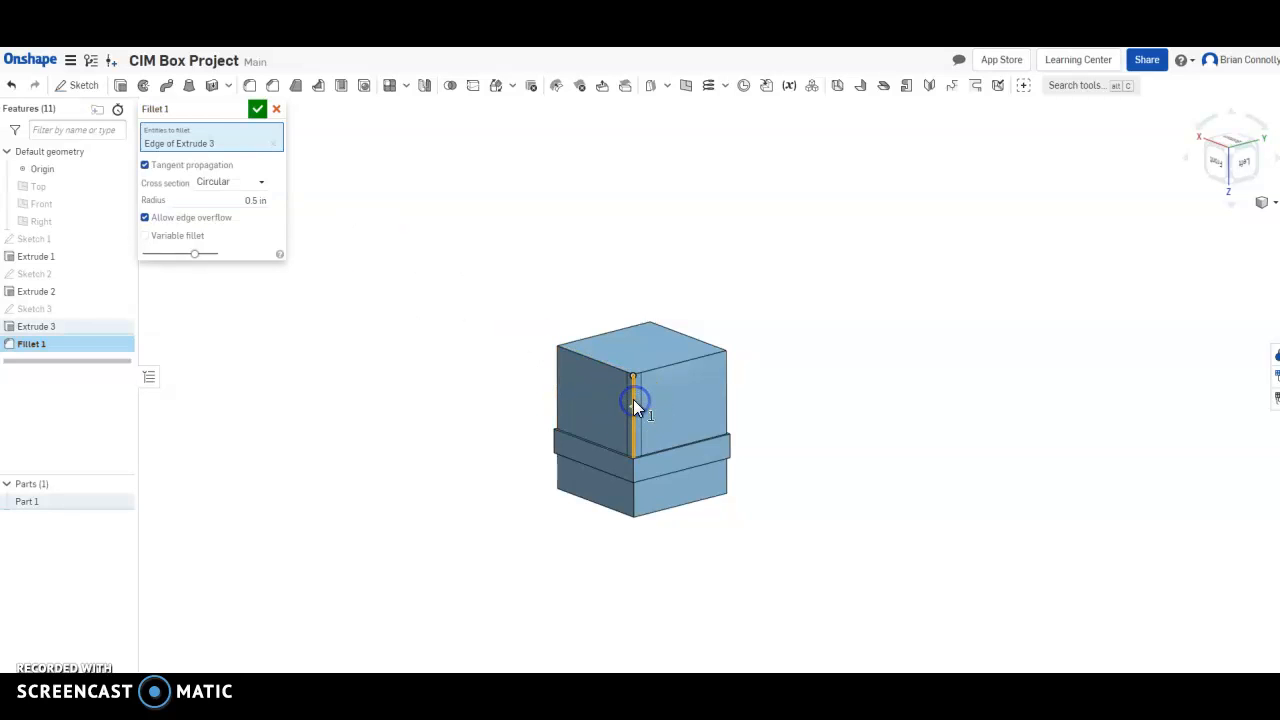
{"action": "left_click", "coordinate": [558, 373]}
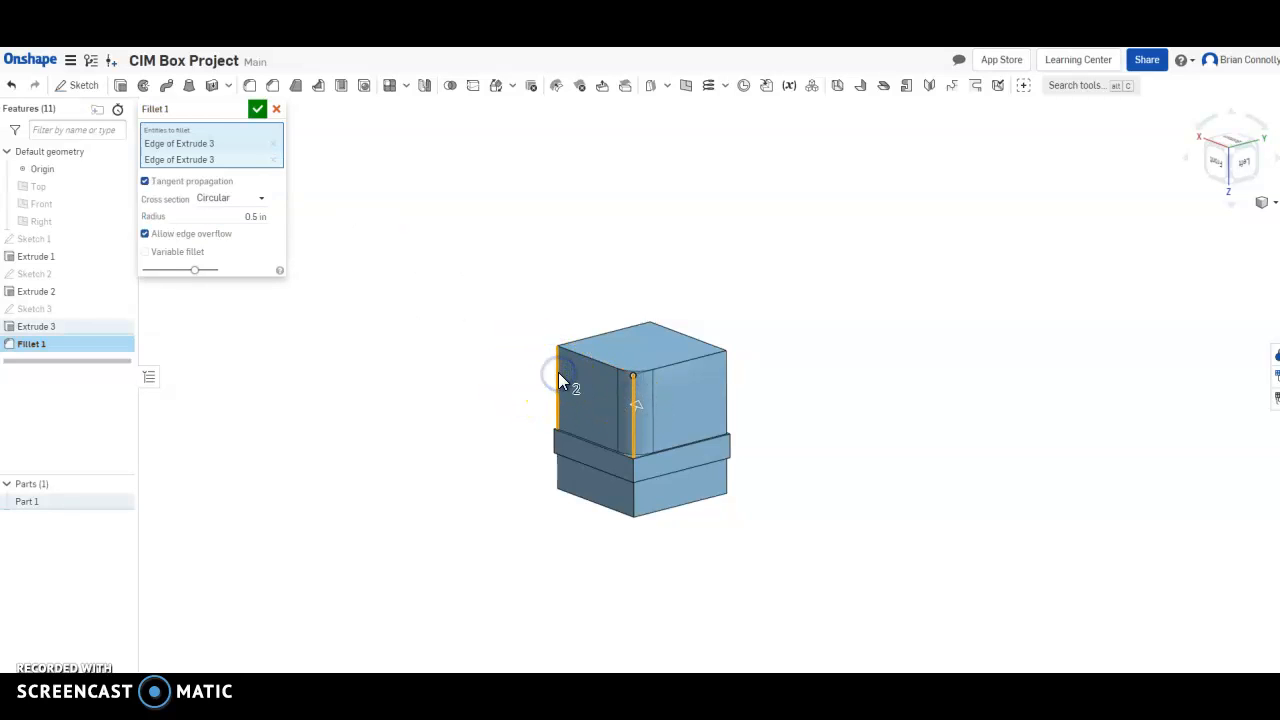
Step: Chamfer the two back vertical edges of the taller section with an equal distance of 0.25 in
{"action": "left_click", "coordinate": [294, 86]}
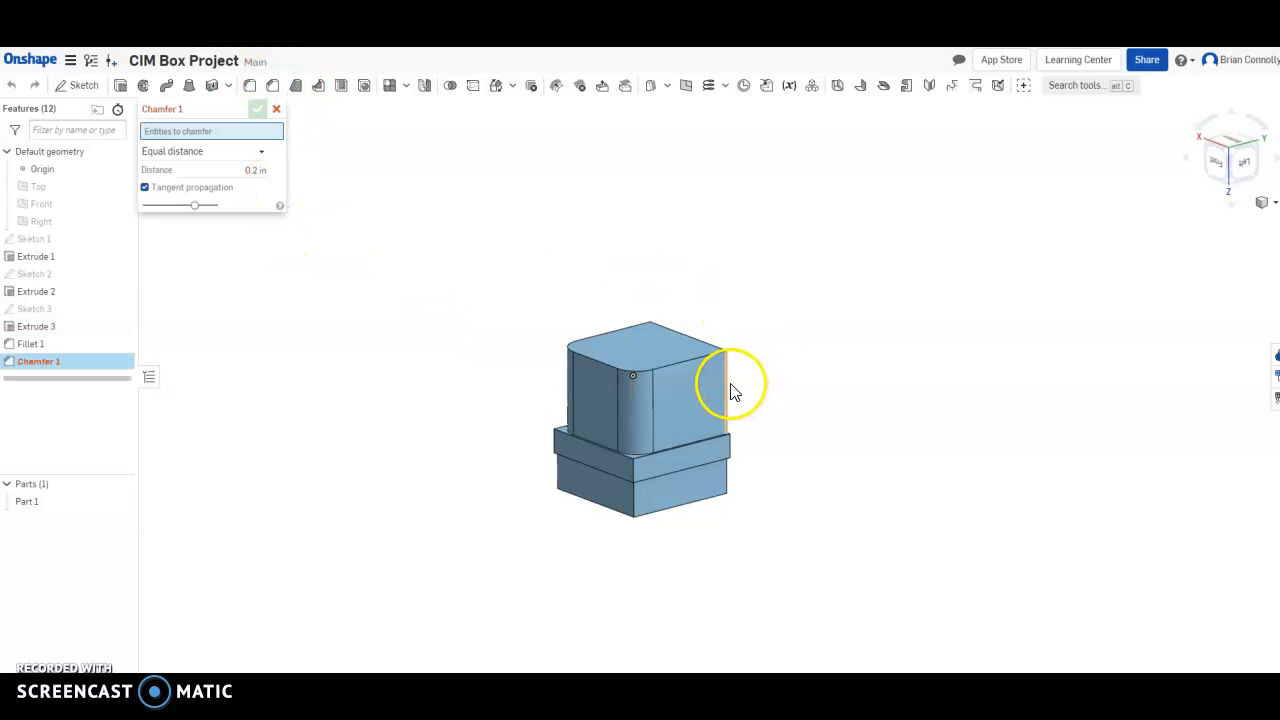
{"action": "left_click", "coordinate": [241, 169]}
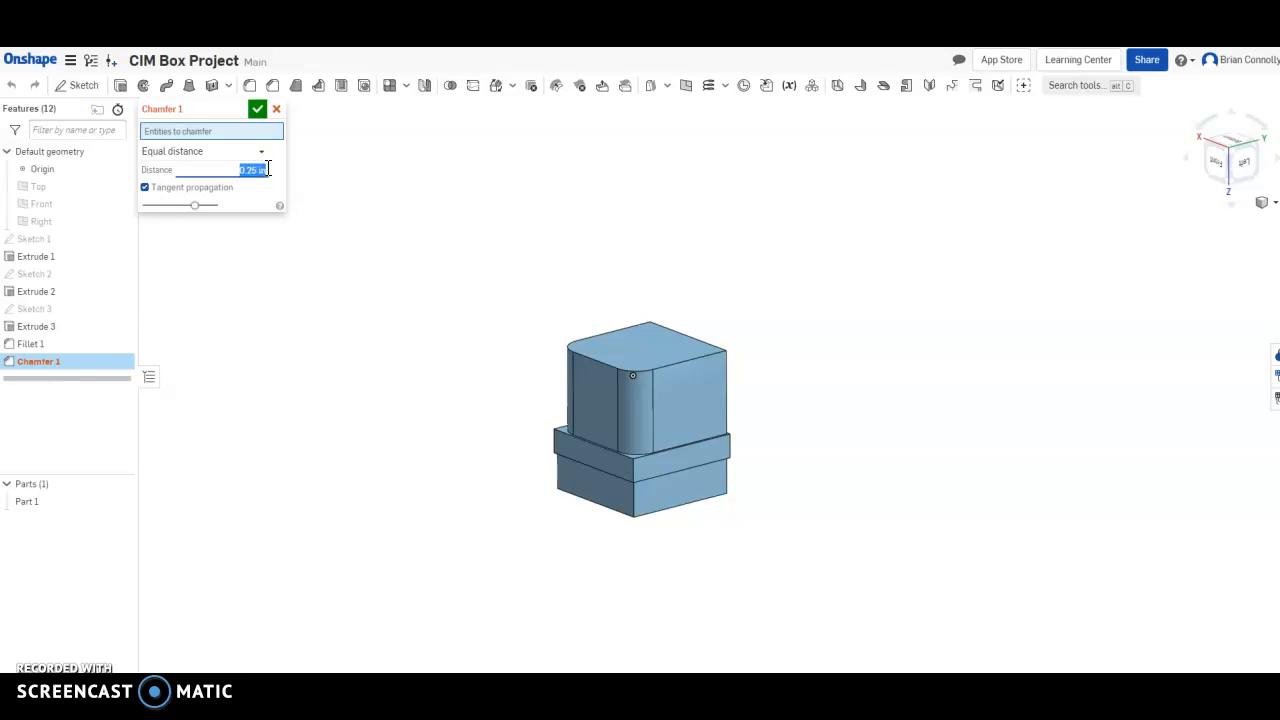
{"action": "left_click", "coordinate": [725, 378]}
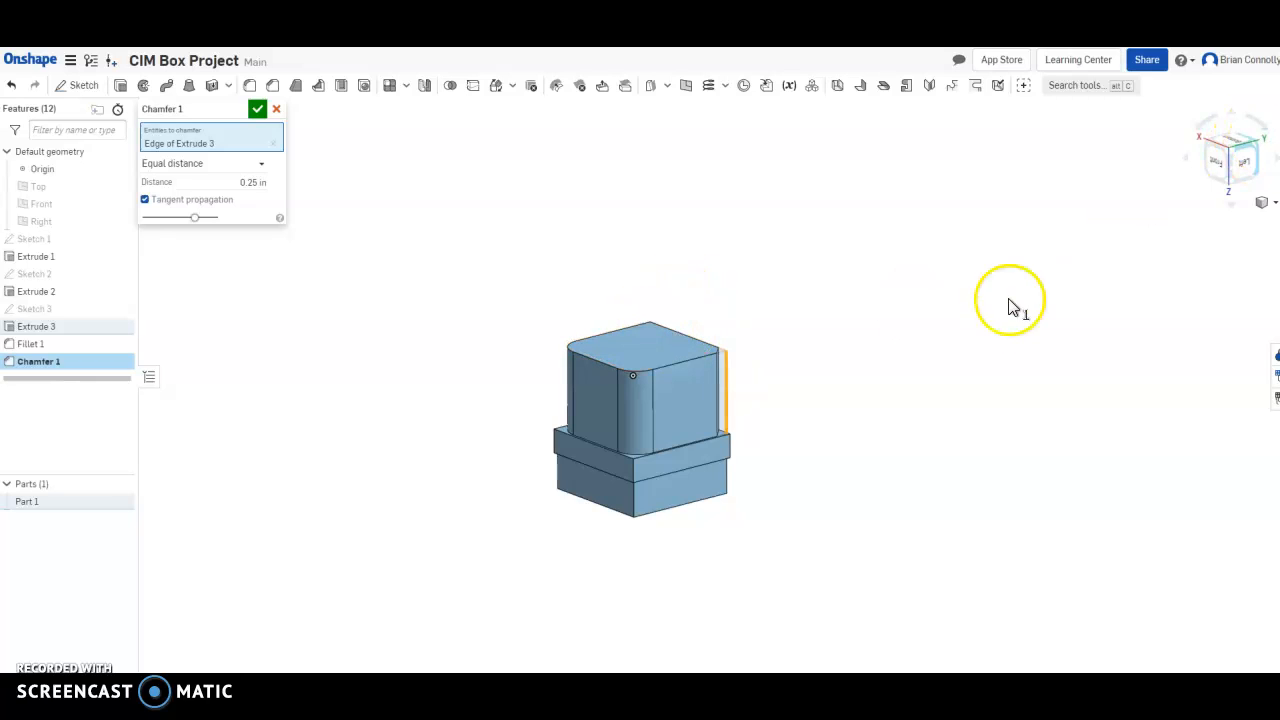
{"action": "left_click", "coordinate": [1257, 148]}
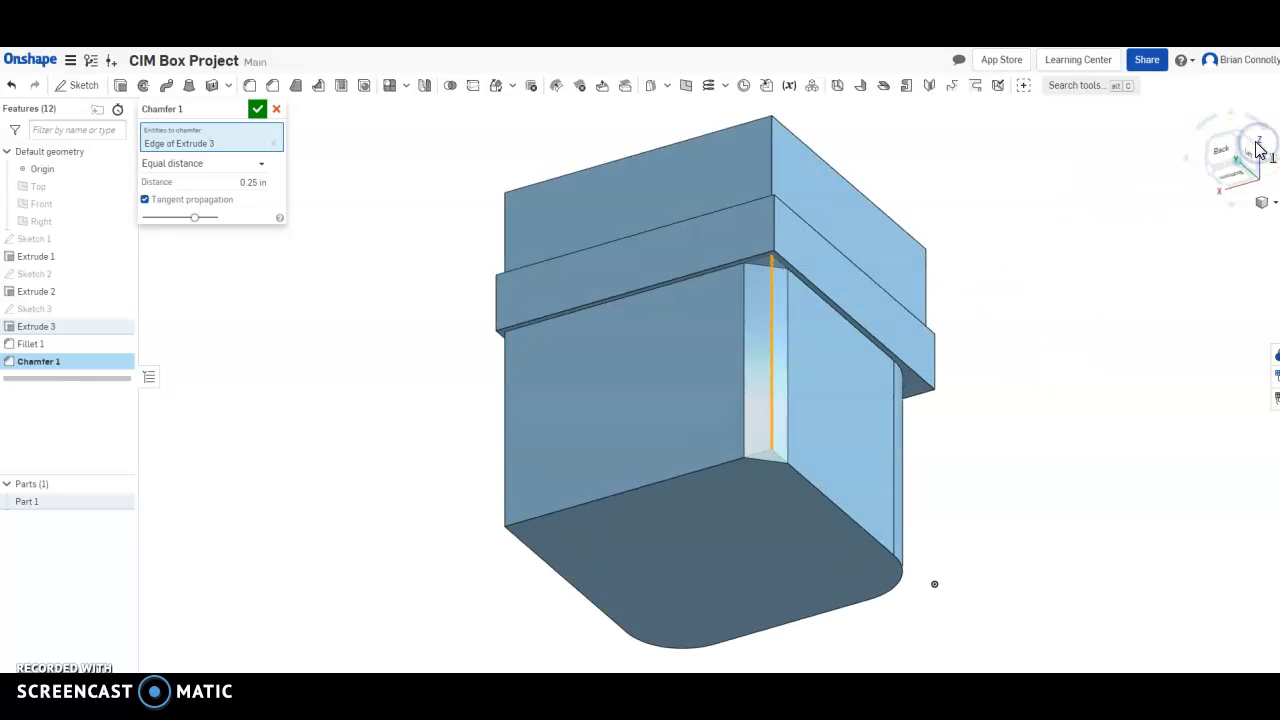
{"action": "left_click", "coordinate": [504, 376]}
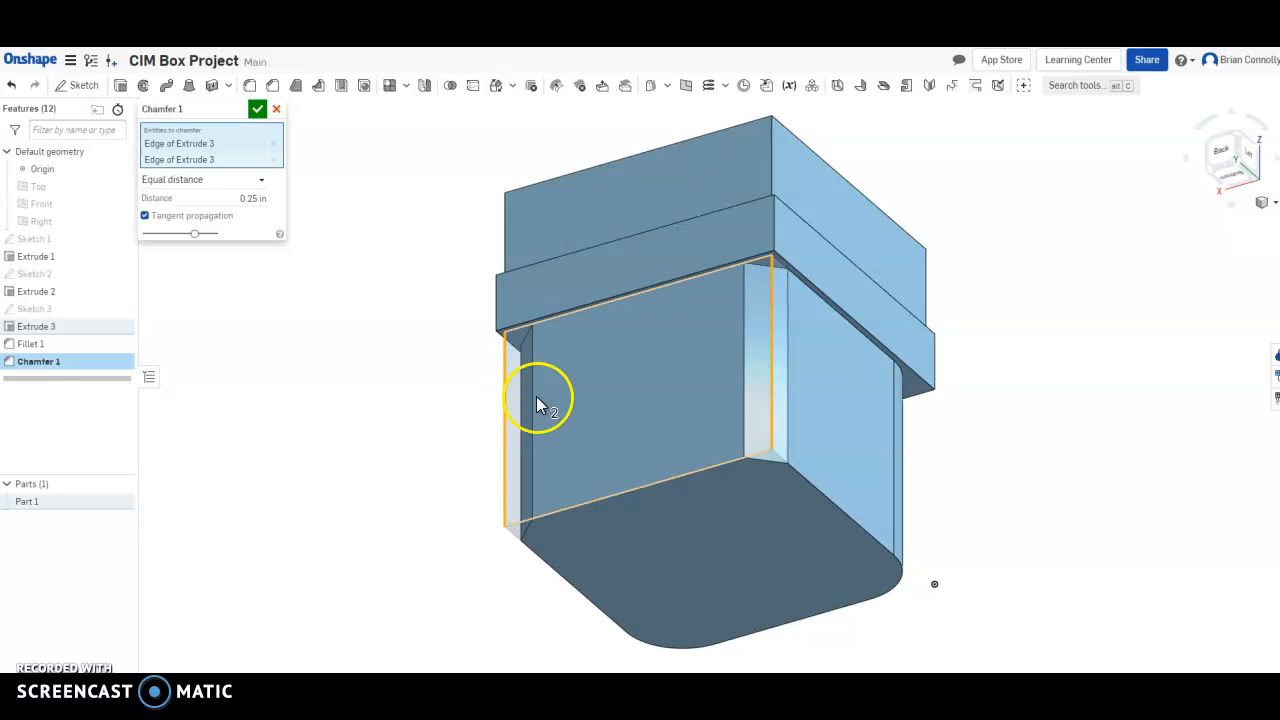
{"action": "right_click_drag", "start_coordinate": [577, 486], "coordinate": [643, 423]}
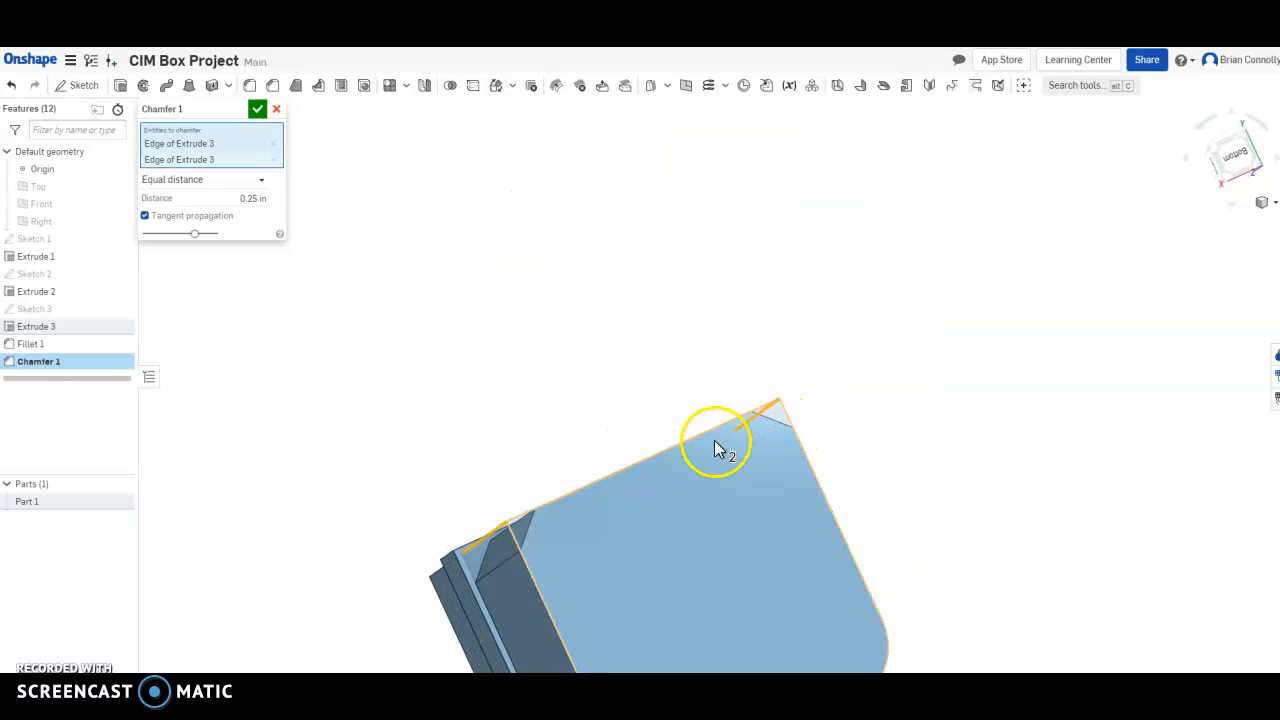
{"action": "right_click_drag", "start_coordinate": [417, 431], "coordinate": [621, 459]}
{"action": "scroll", "coordinate": [551, 354], "scroll_direction": "down", "scroll_amount": 3}
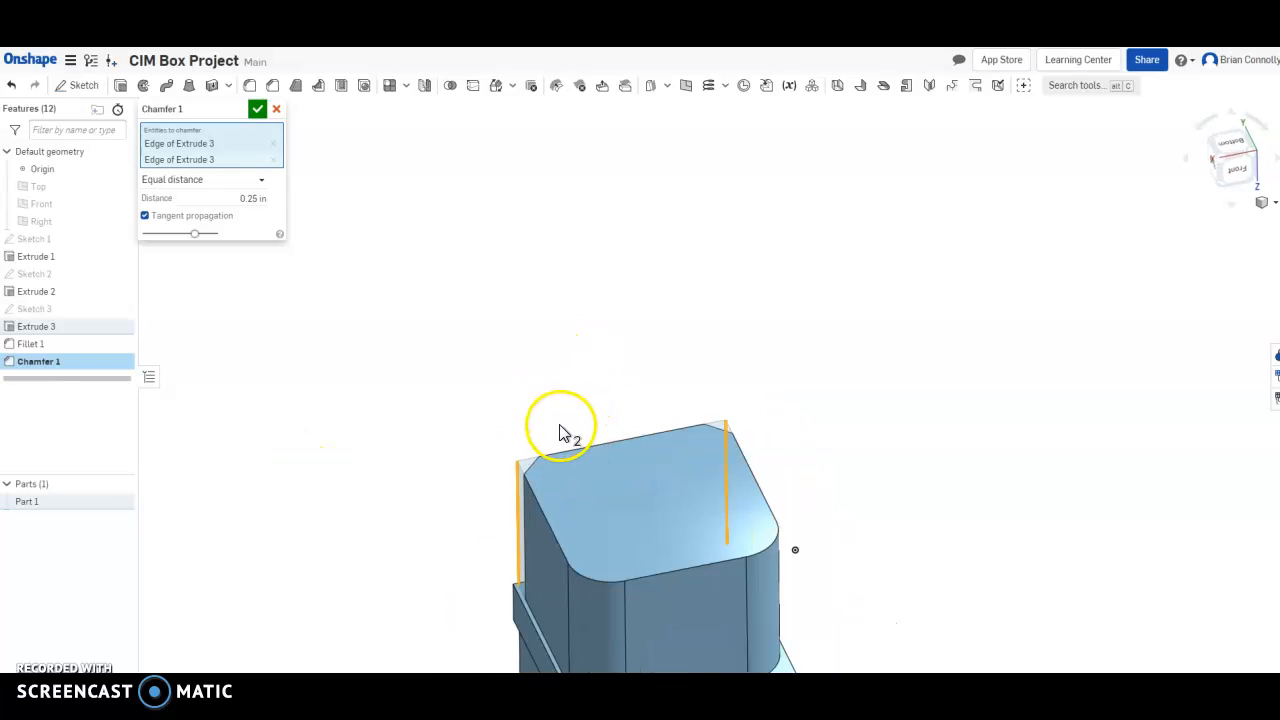
{"action": "left_click", "coordinate": [258, 110]}
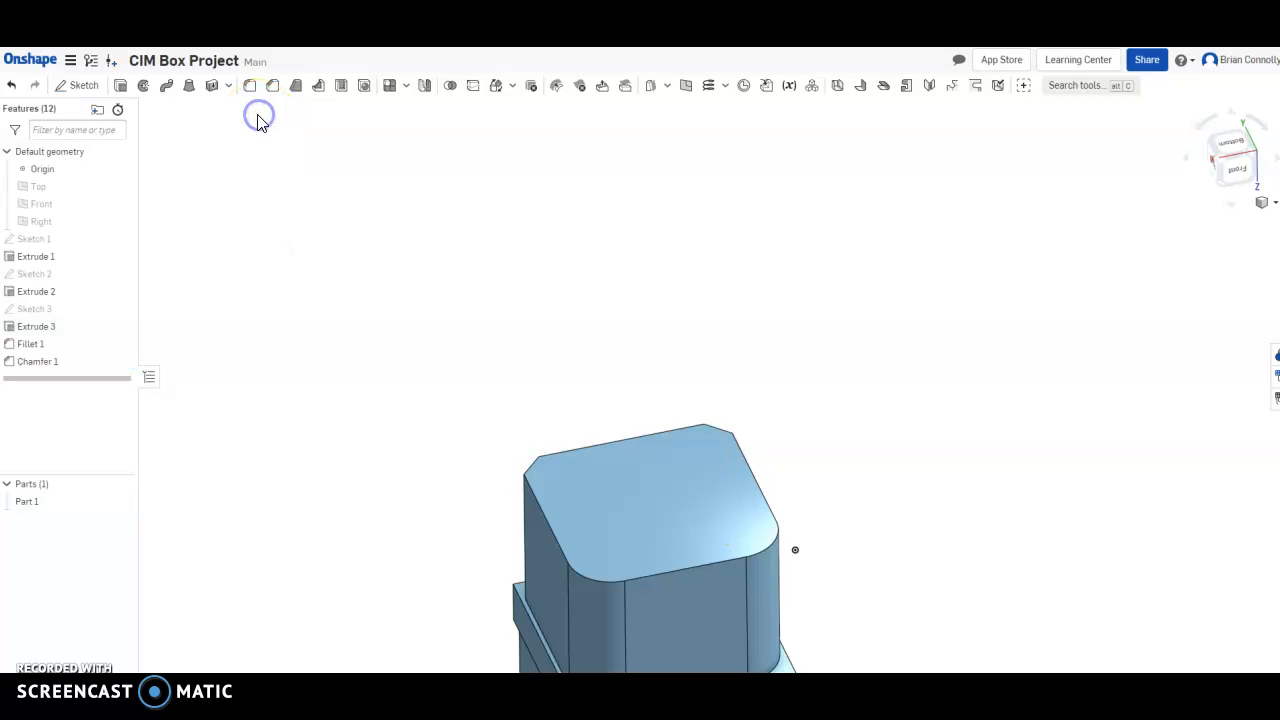
Step: Start a new sketch on the block's bottom face, the one with the rounded and chamfered corners
{"action": "scroll", "coordinate": [489, 391], "scroll_direction": "up", "scroll_amount": 1}
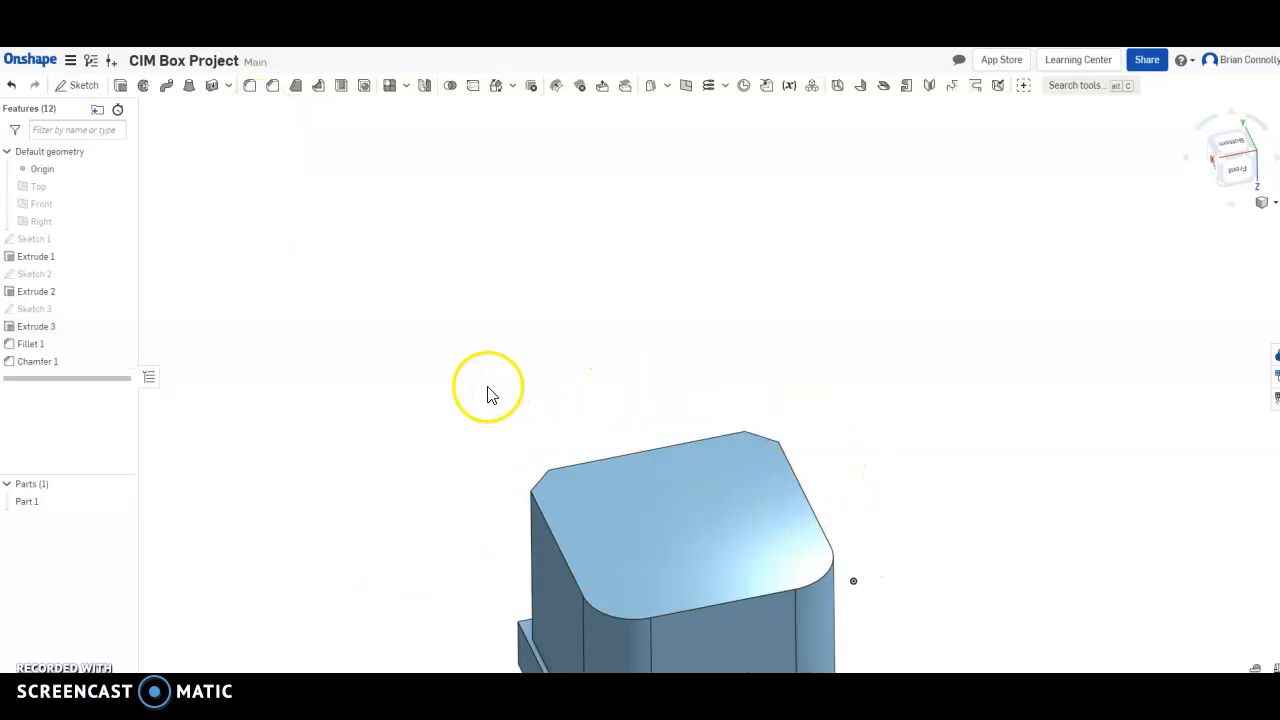
{"action": "scroll", "coordinate": [489, 400], "scroll_direction": "down", "scroll_amount": 5}
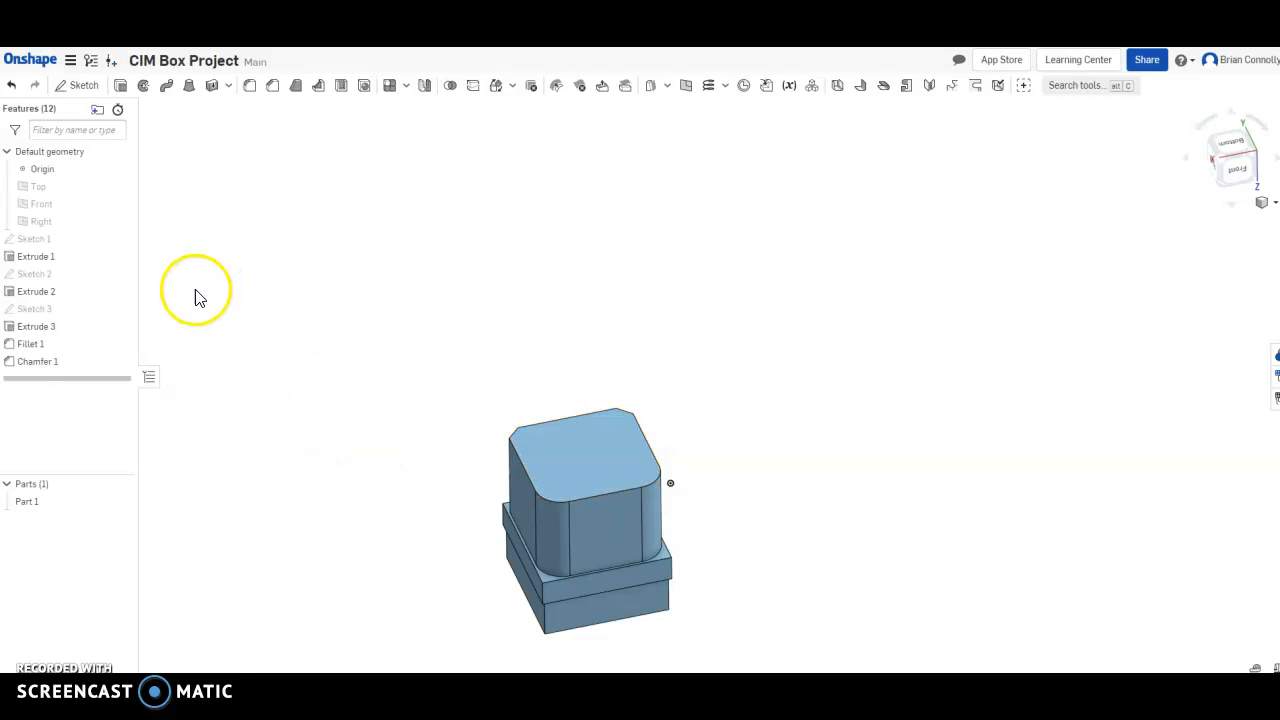
{"action": "left_click", "coordinate": [77, 86]}
{"action": "left_click", "coordinate": [565, 458]}
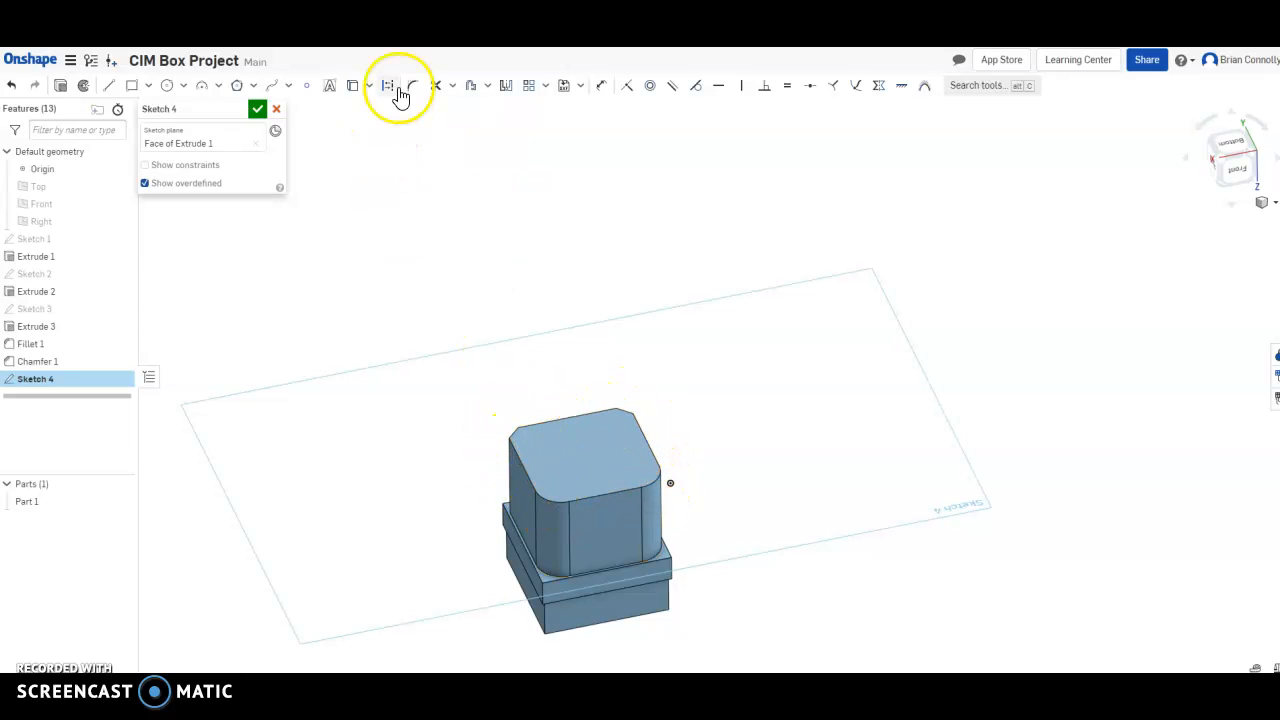
{"action": "left_click", "coordinate": [471, 85]}
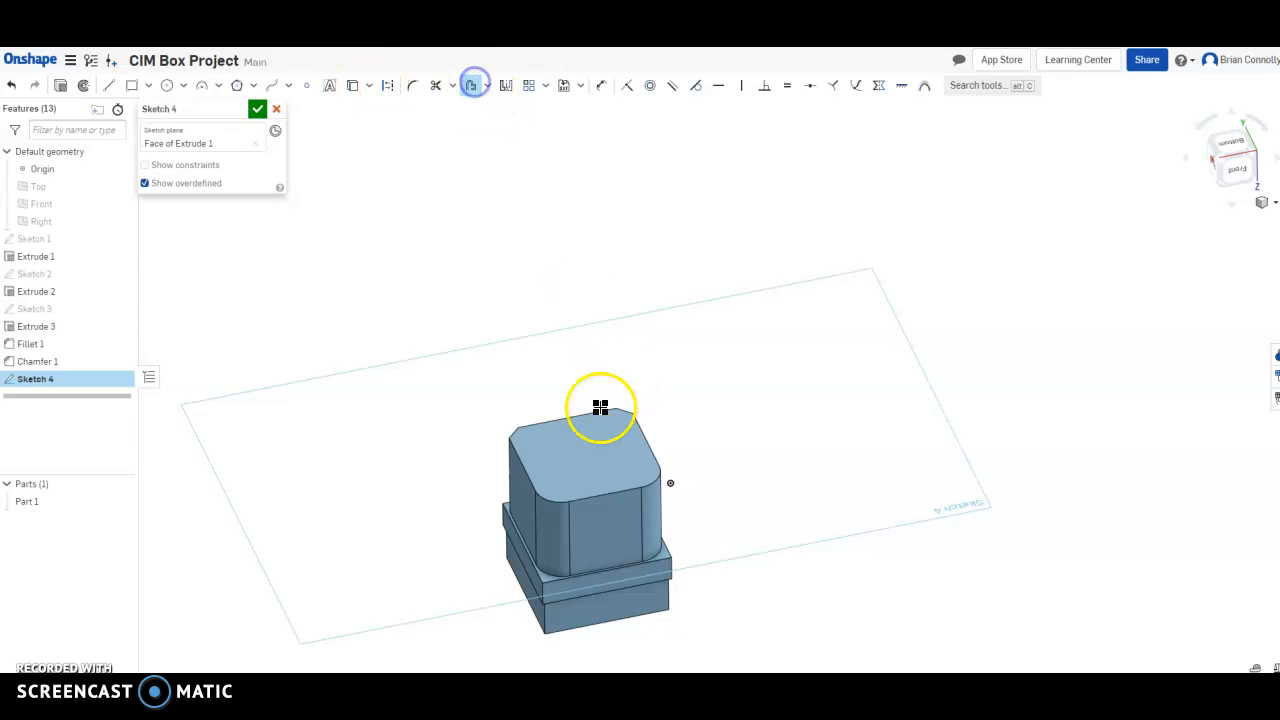
{"action": "left_click", "coordinate": [592, 440]}
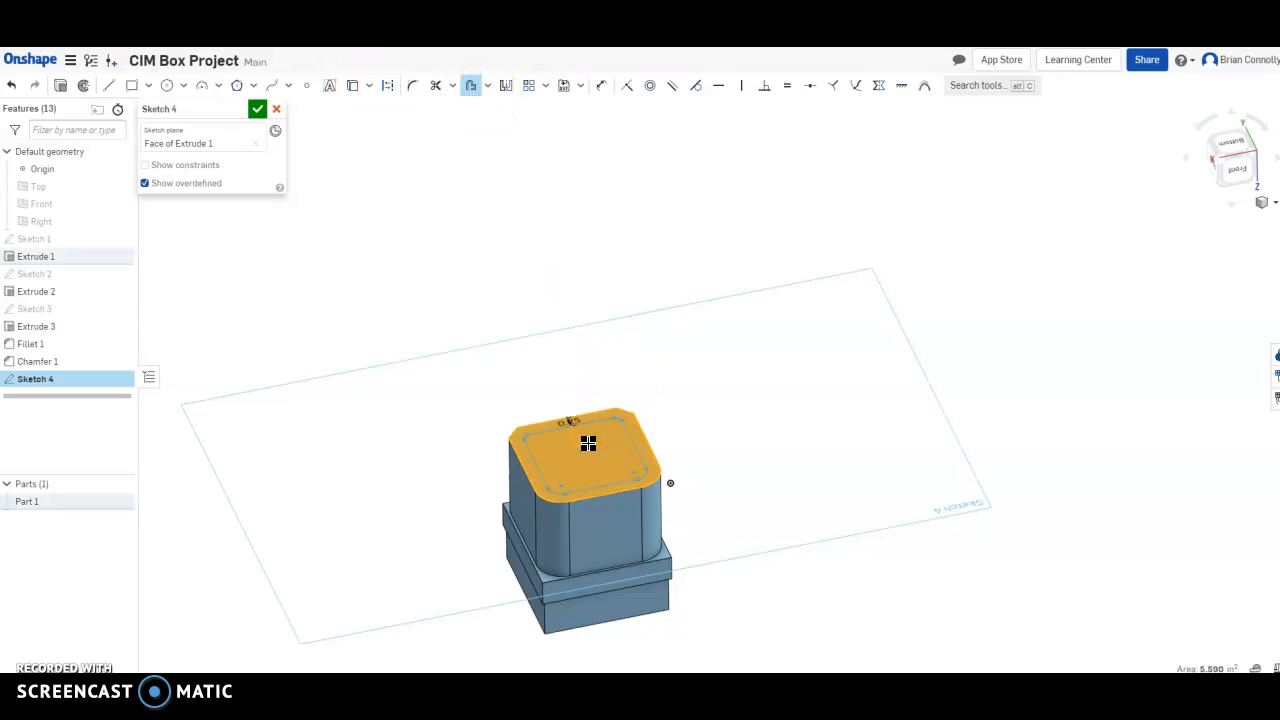
{"action": "left_click", "coordinate": [591, 442]}
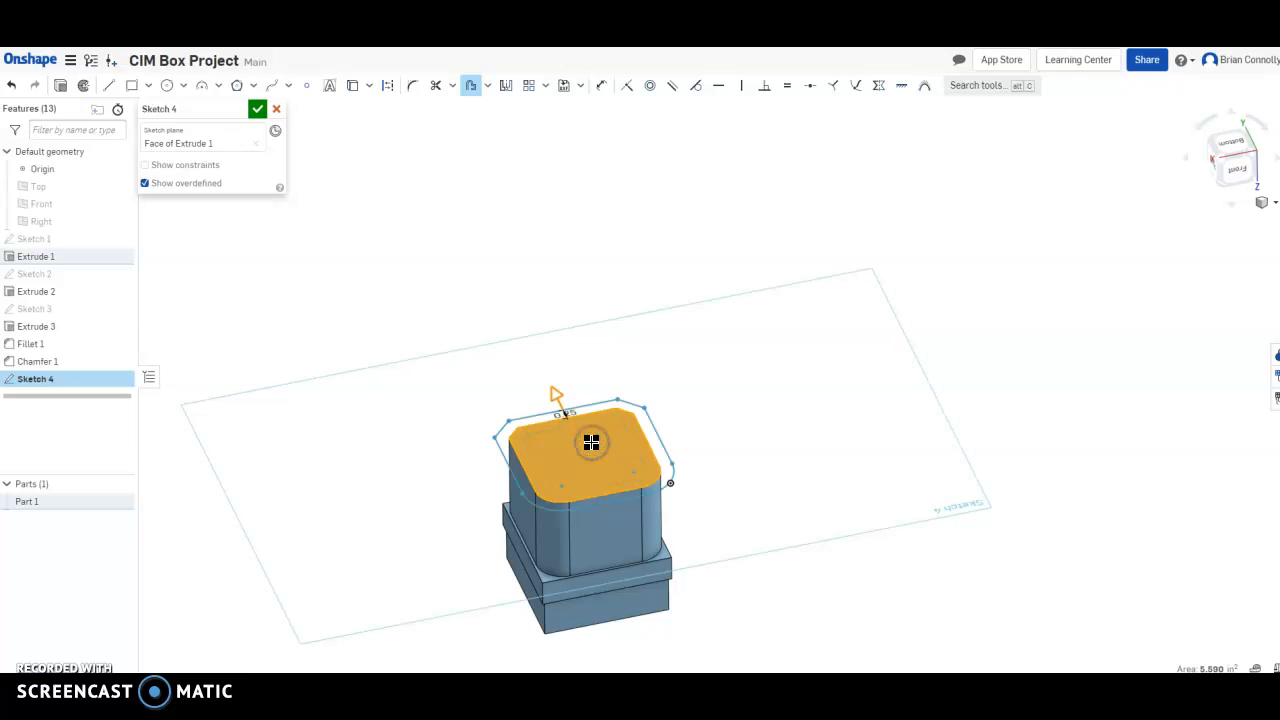
{"action": "double_click", "coordinate": [568, 414]}
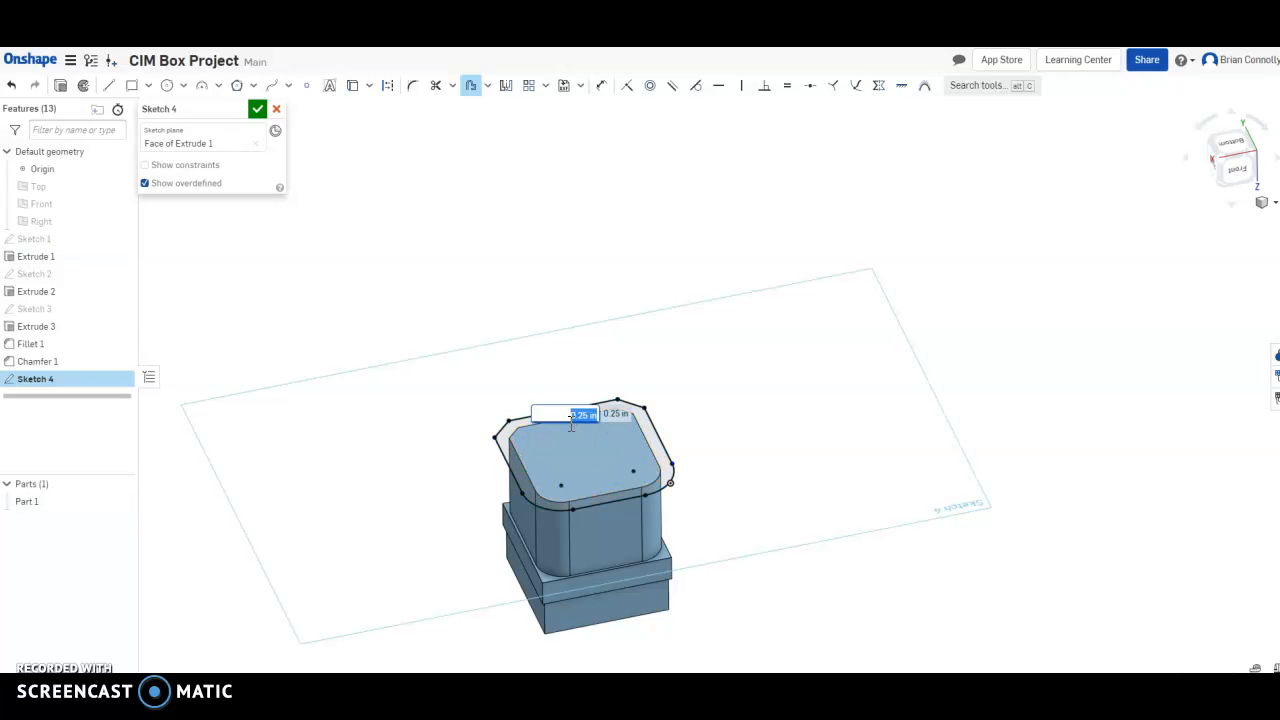
{"action": "key", "text": "Return"}
{"action": "key", "text": "ctrl+z"}
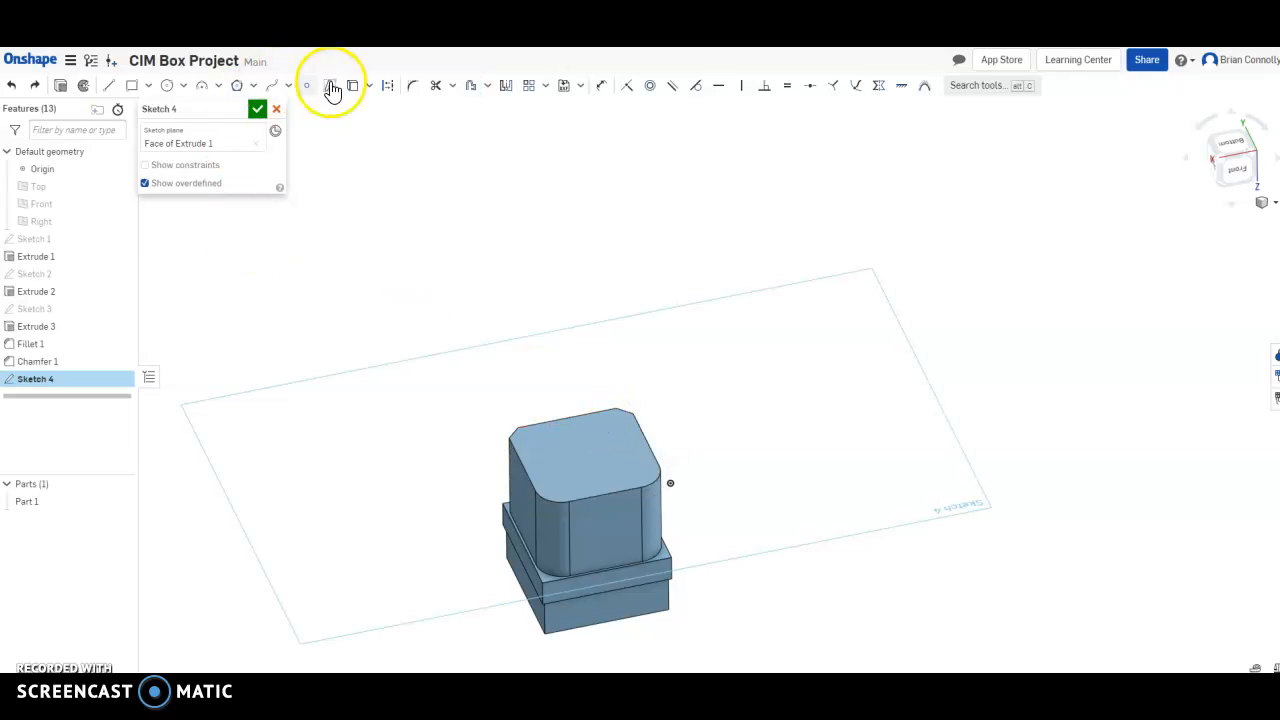
Step: Offset the bottom face's outline inward by 0.2 in in the sketch
{"action": "left_click", "coordinate": [471, 86]}
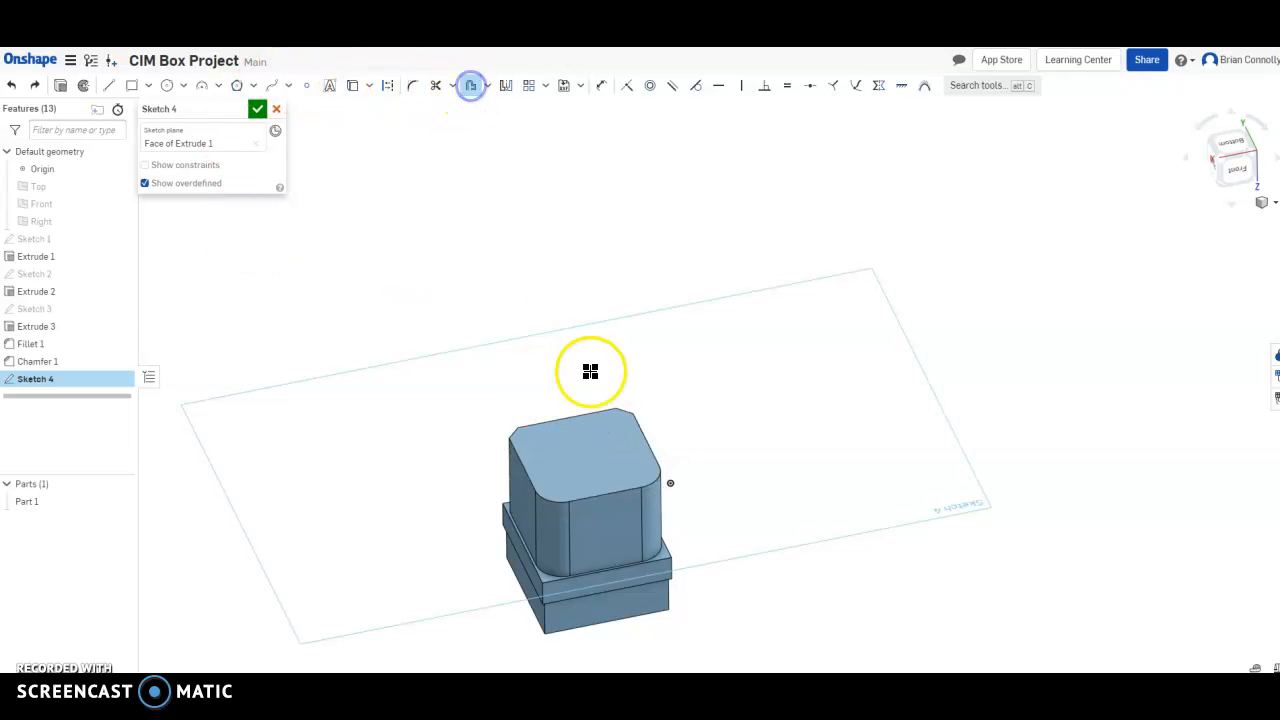
{"action": "left_click", "coordinate": [579, 433]}
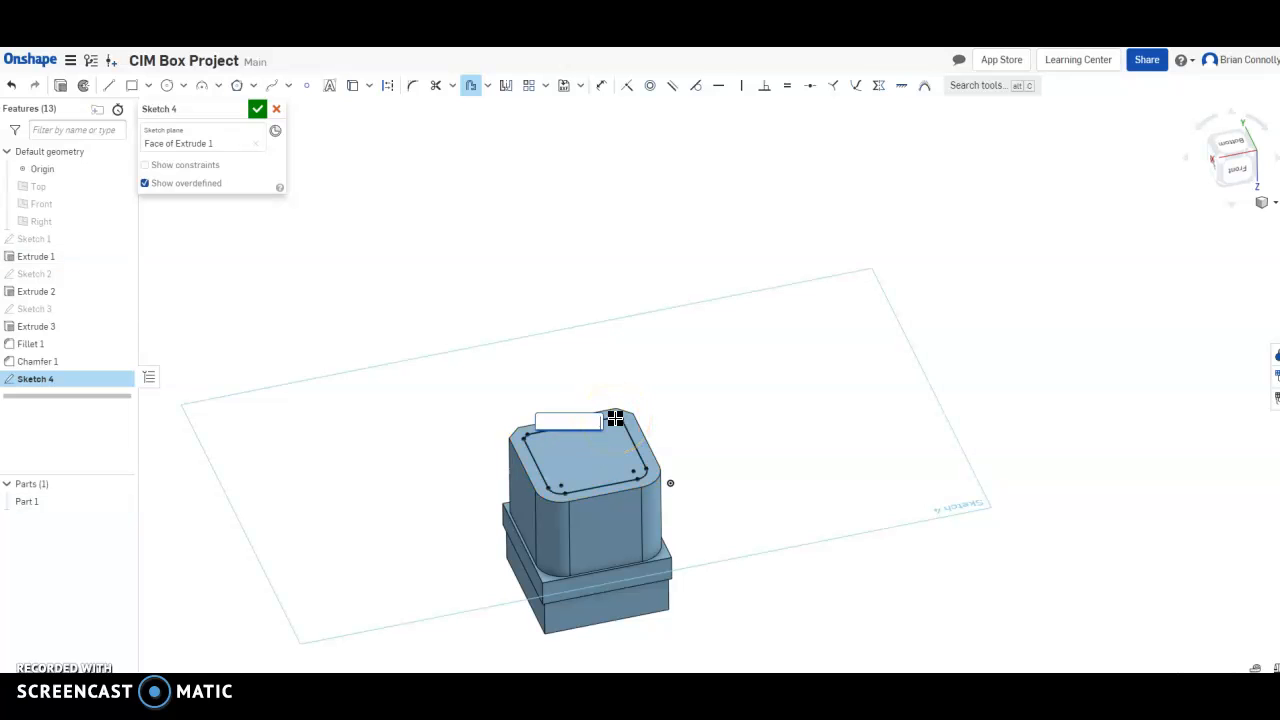
{"action": "key", "text": "Return"}
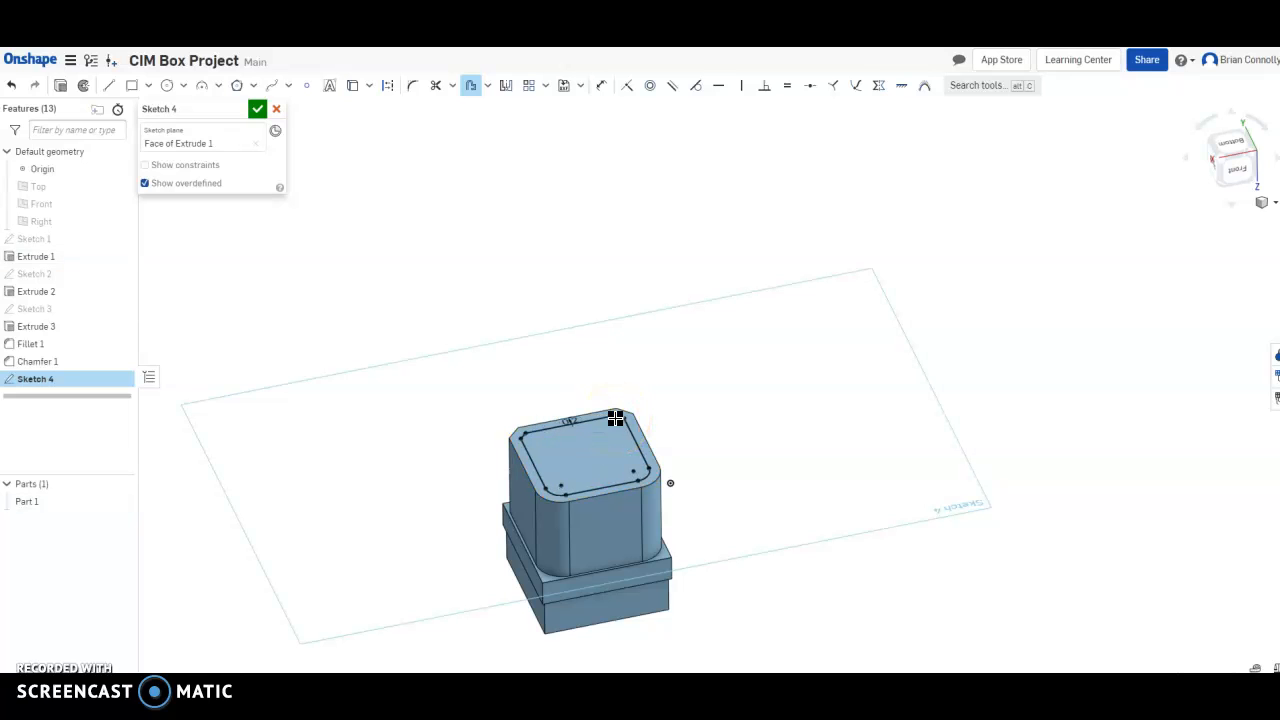
{"action": "scroll", "coordinate": [615, 418], "scroll_direction": "up", "scroll_amount": 5}
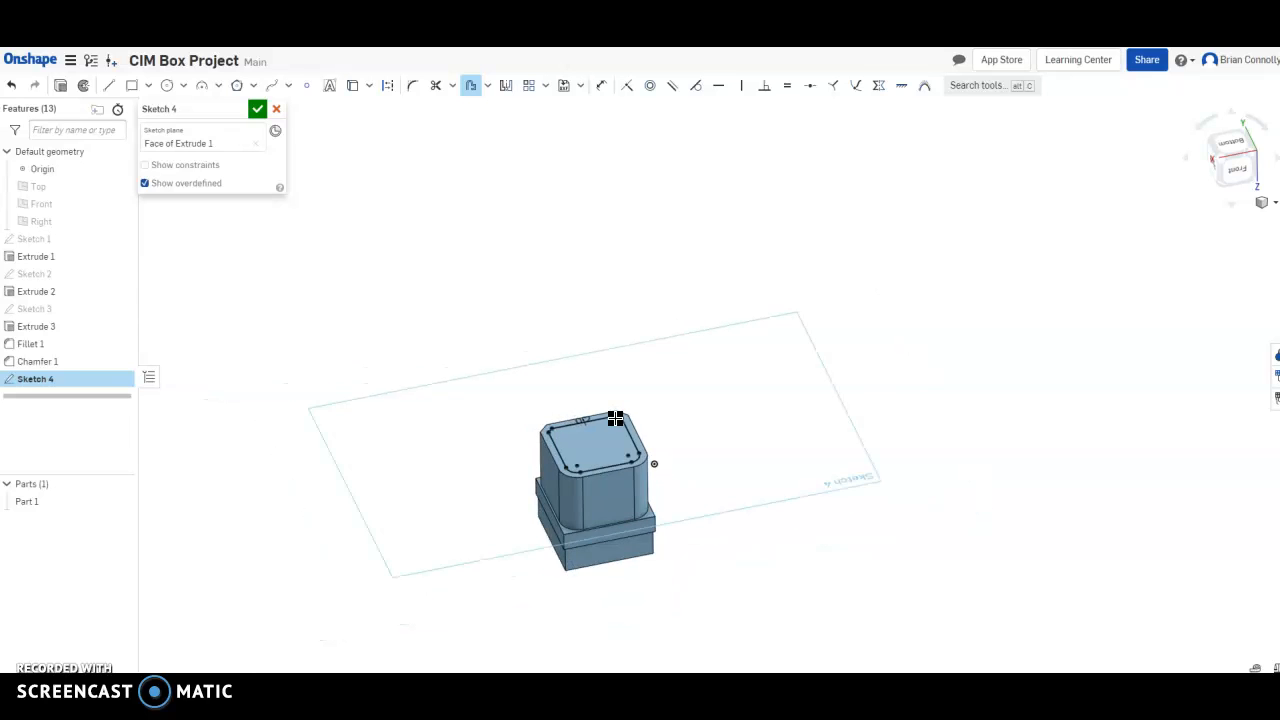
{"action": "left_click", "coordinate": [600, 365]}
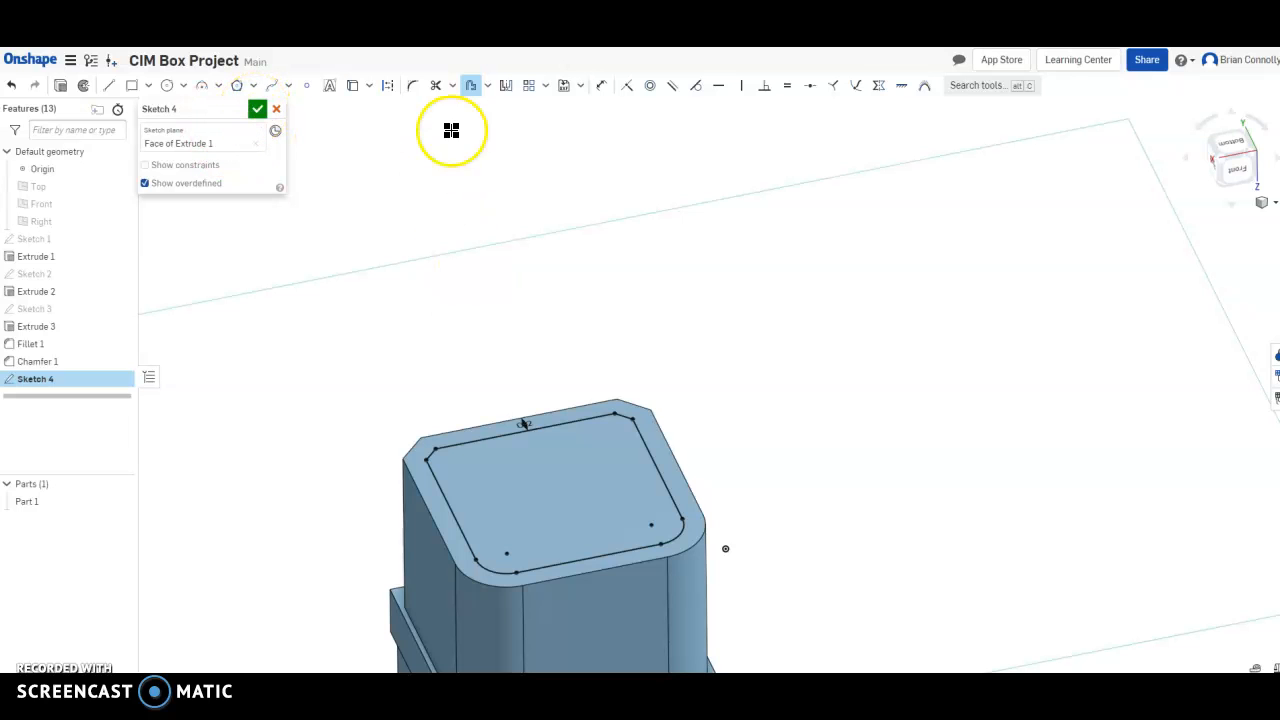
Step: Apply 0.25 in sketch fillets to the offset outline's corners at its two chamfered ends and finish the sketch
{"action": "left_click", "coordinate": [411, 86]}
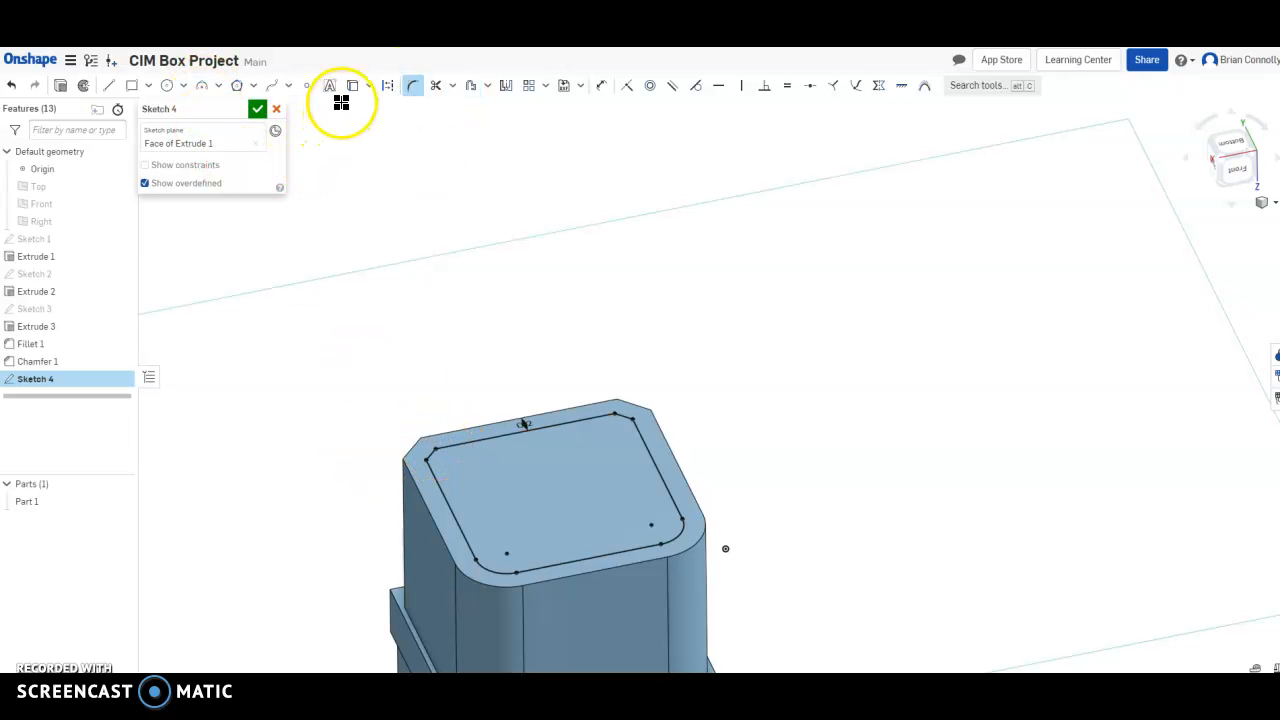
{"action": "left_click_drag", "start_coordinate": [437, 447], "coordinate": [430, 457]}
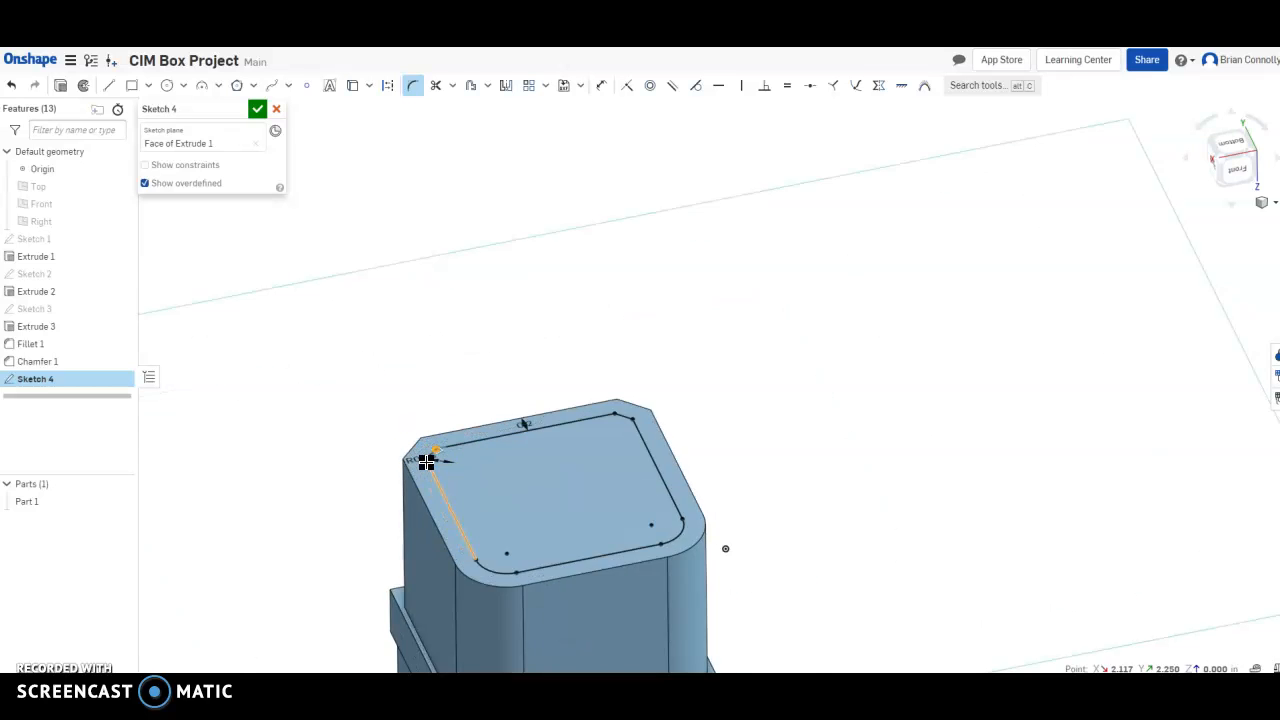
{"action": "scroll", "coordinate": [426, 461], "scroll_direction": "up", "scroll_amount": 5}
{"action": "scroll", "coordinate": [426, 456], "scroll_direction": "down", "scroll_amount": 8}
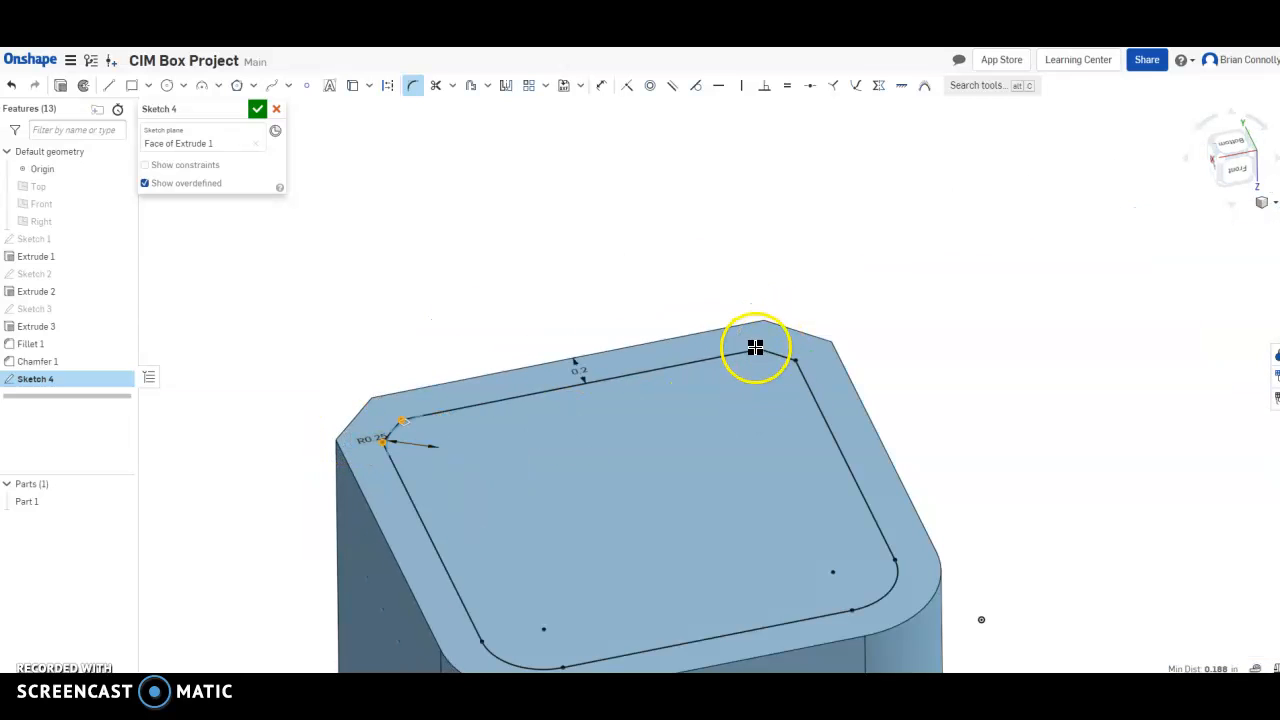
{"action": "left_click", "coordinate": [794, 361]}
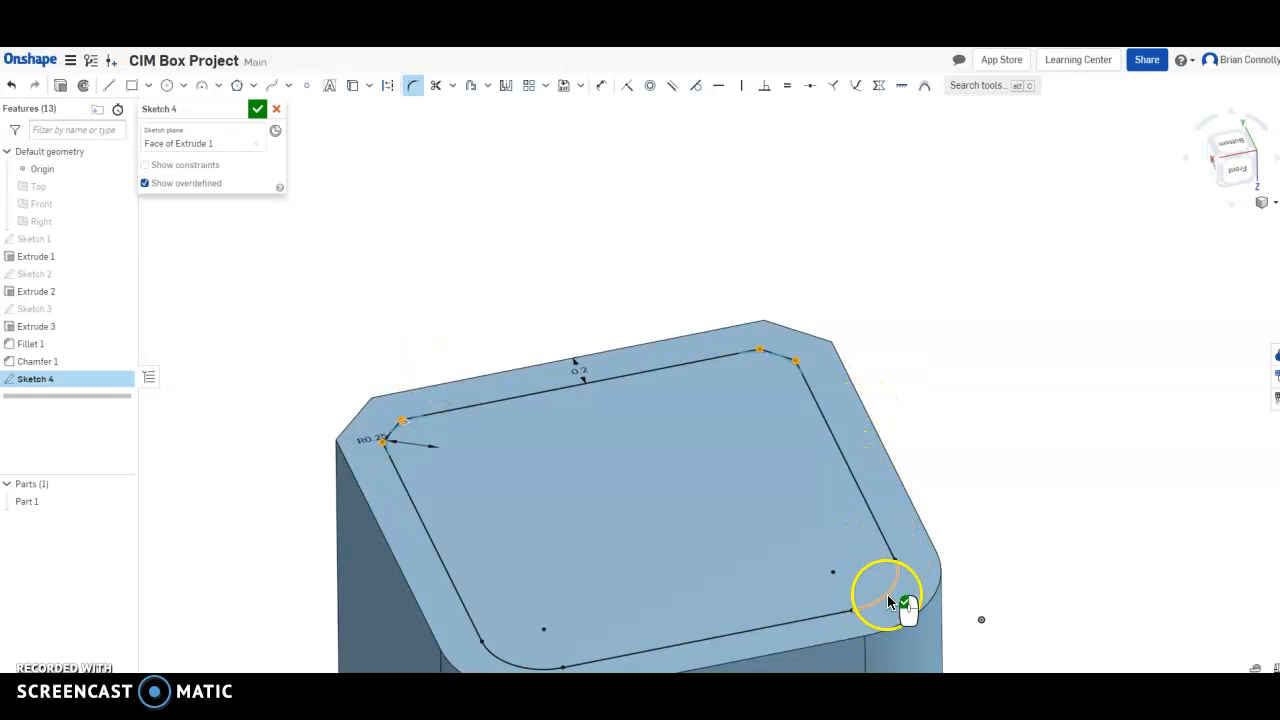
{"action": "left_click", "coordinate": [256, 109]}
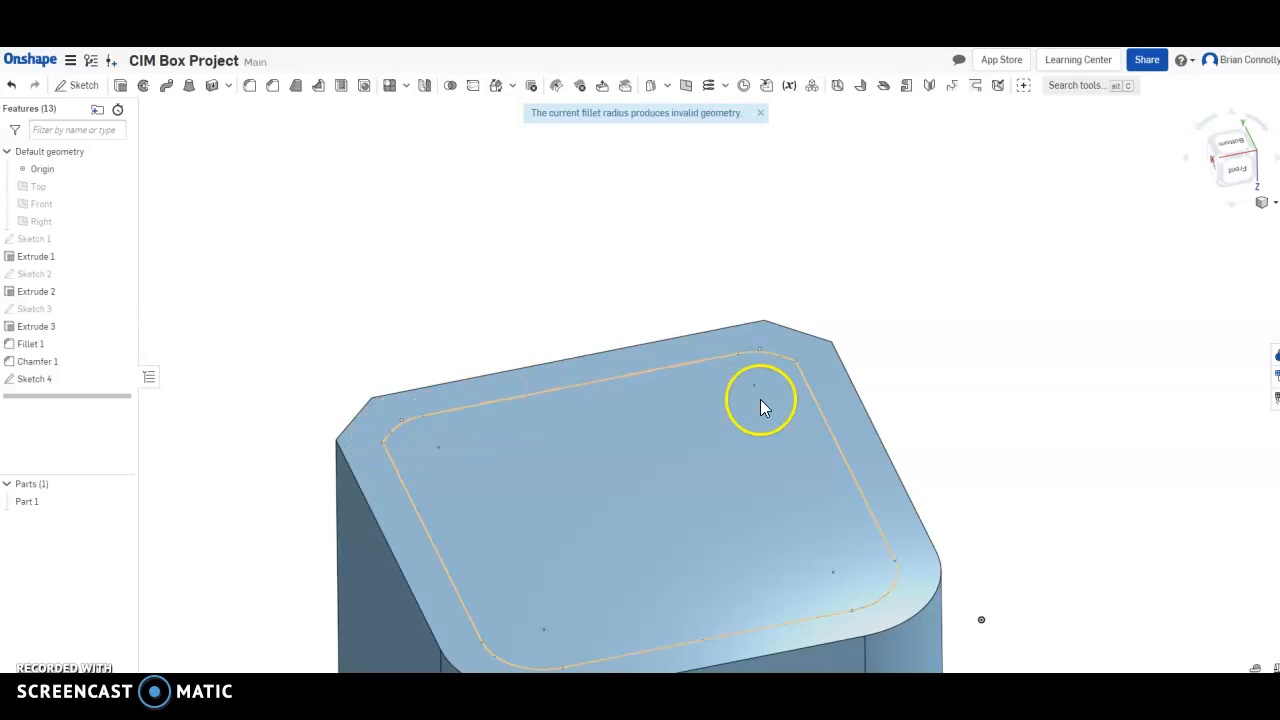
Step: Reopen the offset outline's sketch and set the radius of its corner fillets to 3/16 in
{"action": "scroll", "coordinate": [798, 359], "scroll_direction": "up", "scroll_amount": 4}
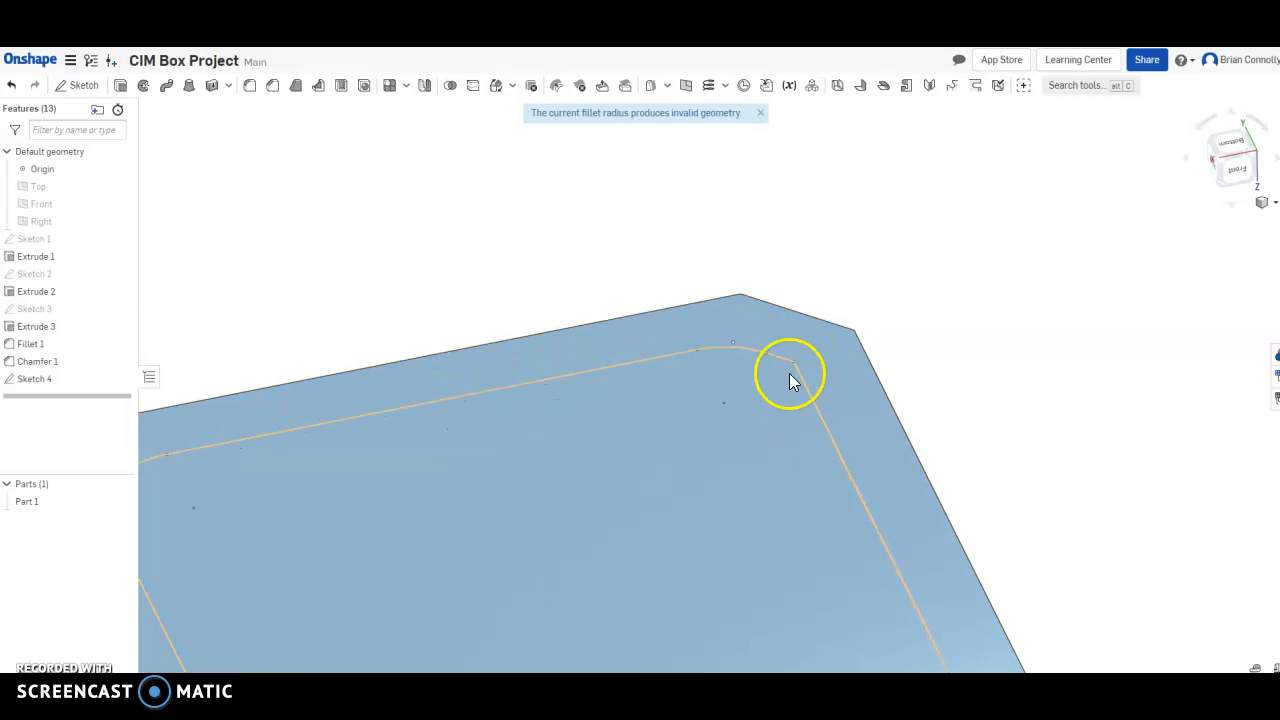
{"action": "scroll", "coordinate": [513, 318], "scroll_direction": "down", "scroll_amount": 3}
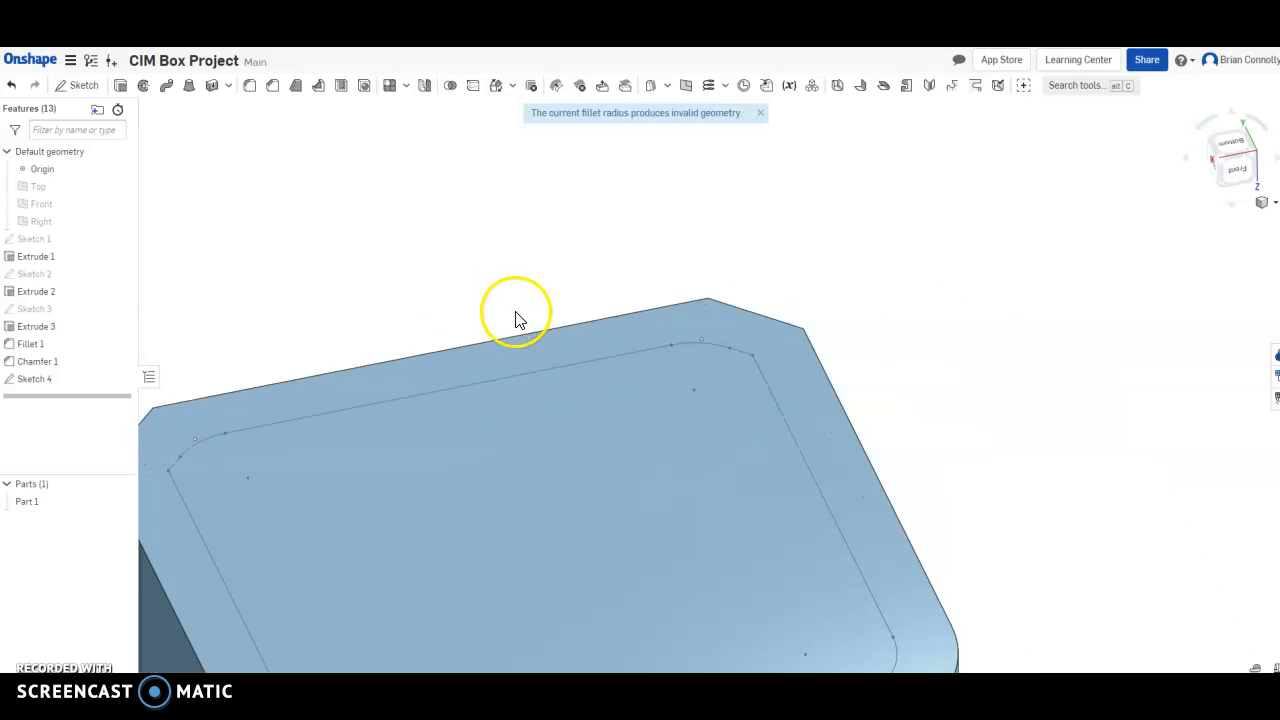
{"action": "double_click", "coordinate": [38, 379]}
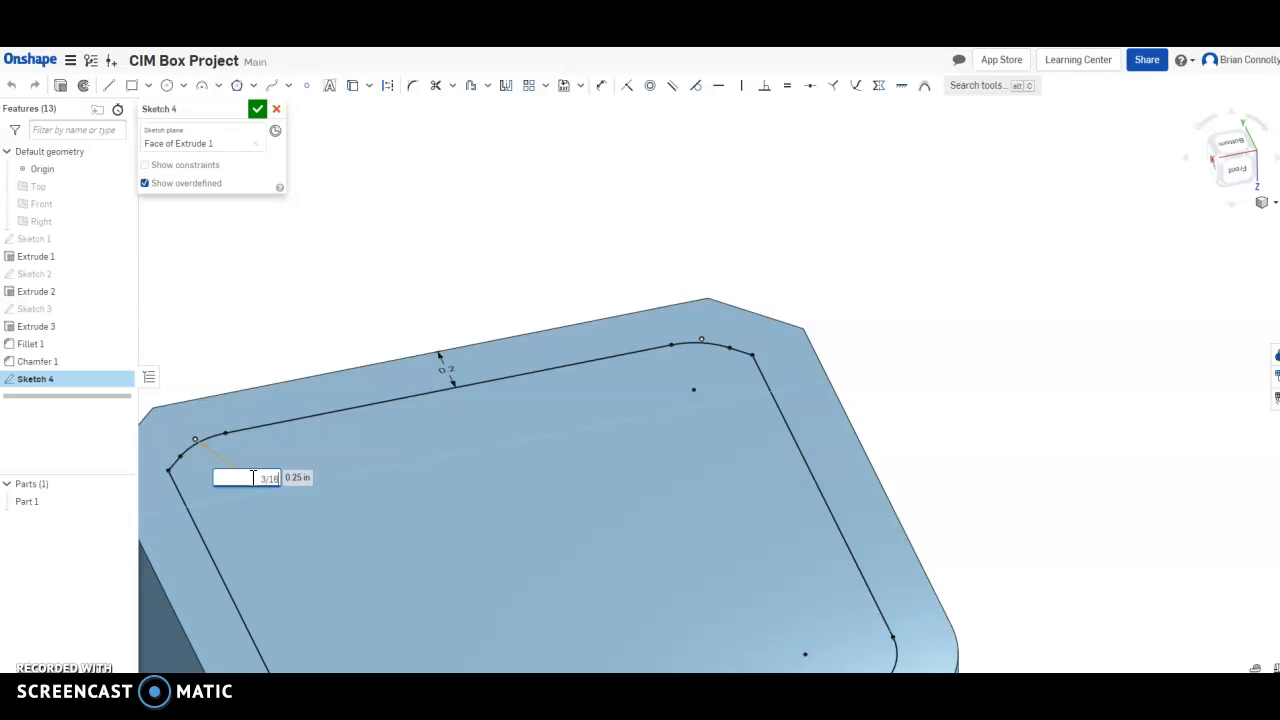
{"action": "key", "text": "Return"}
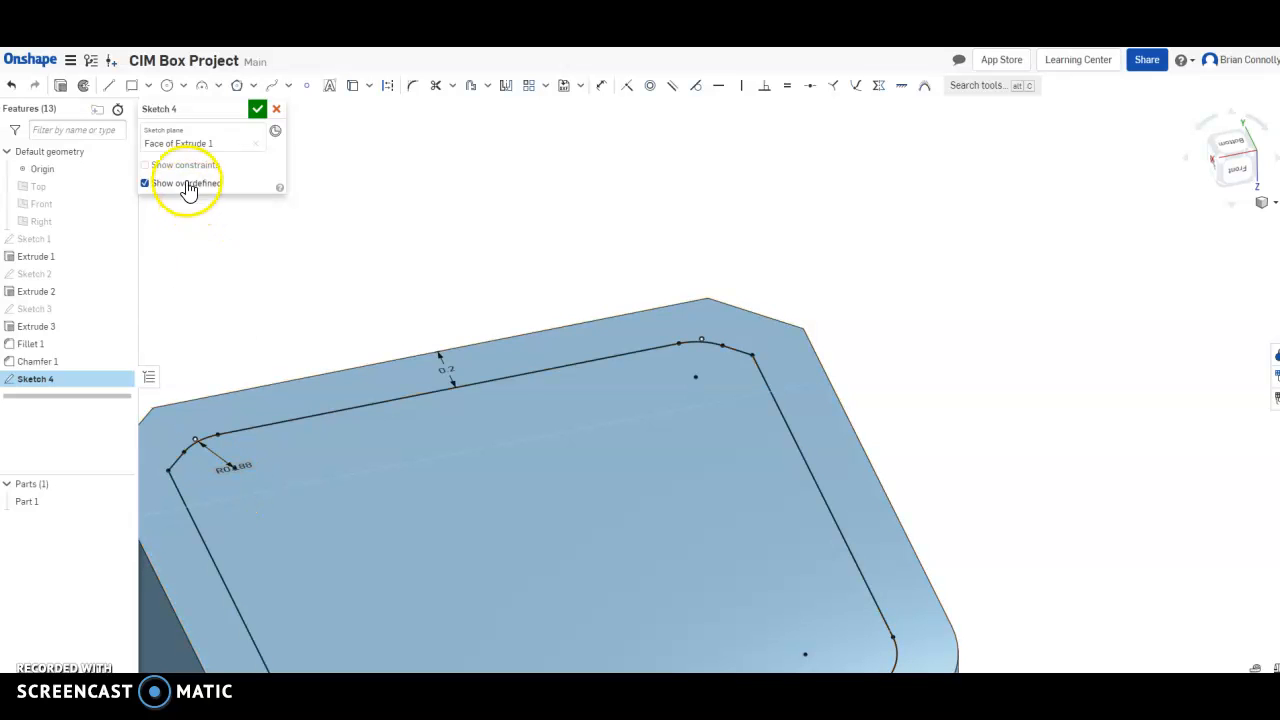
Step: Apply 3/16 in sketch fillets to the inset outline's remaining sharp corners at its two chamfered ends and finish the sketch
{"action": "left_click", "coordinate": [413, 85]}
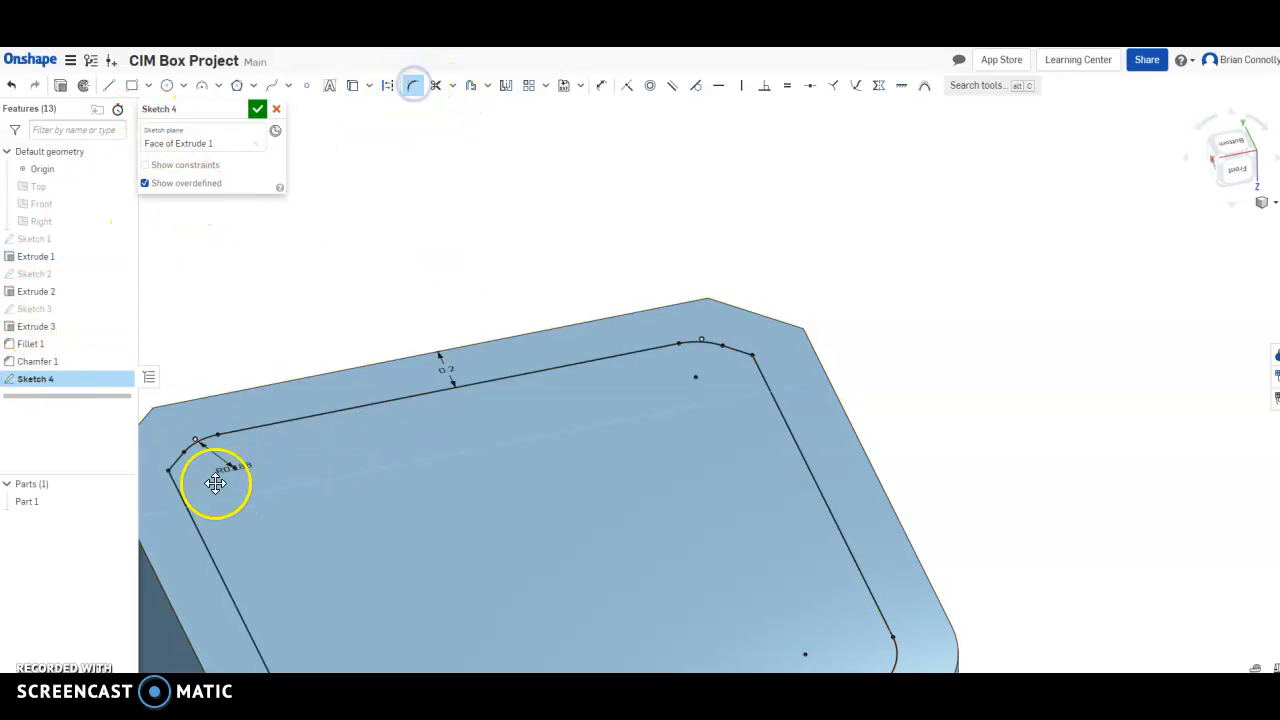
{"action": "left_click", "coordinate": [752, 354]}
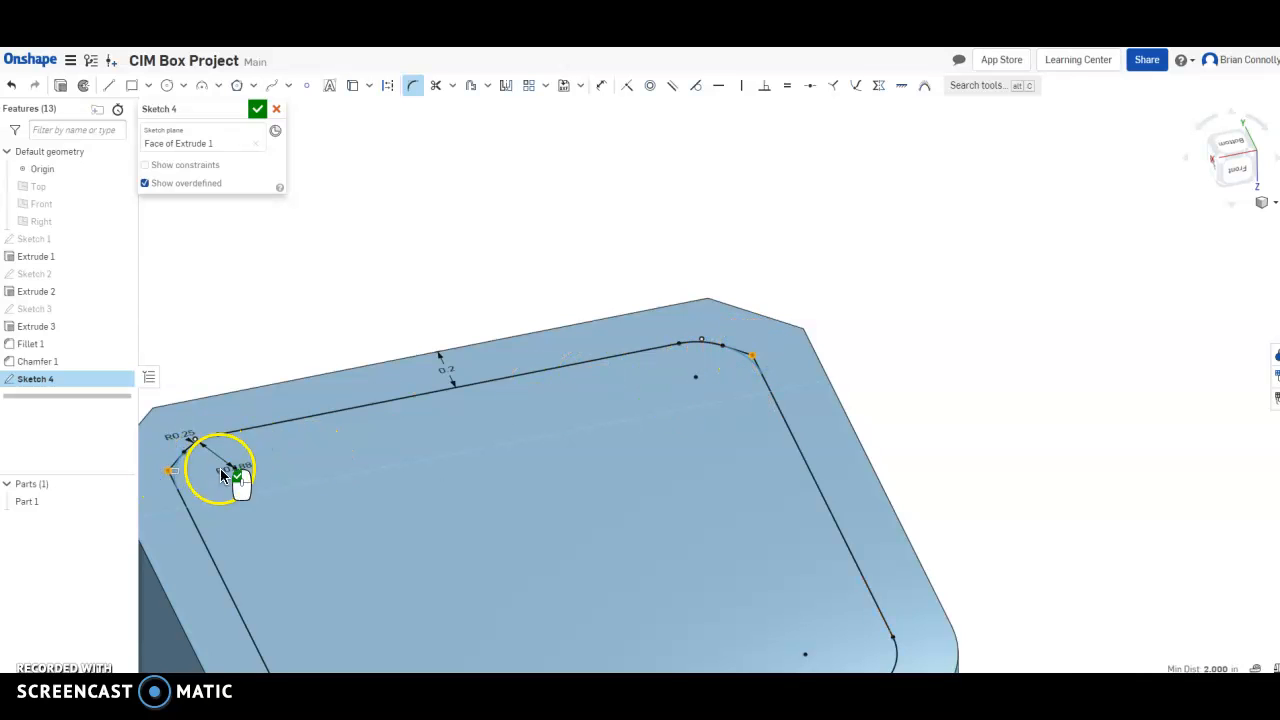
{"action": "double_click", "coordinate": [190, 436]}
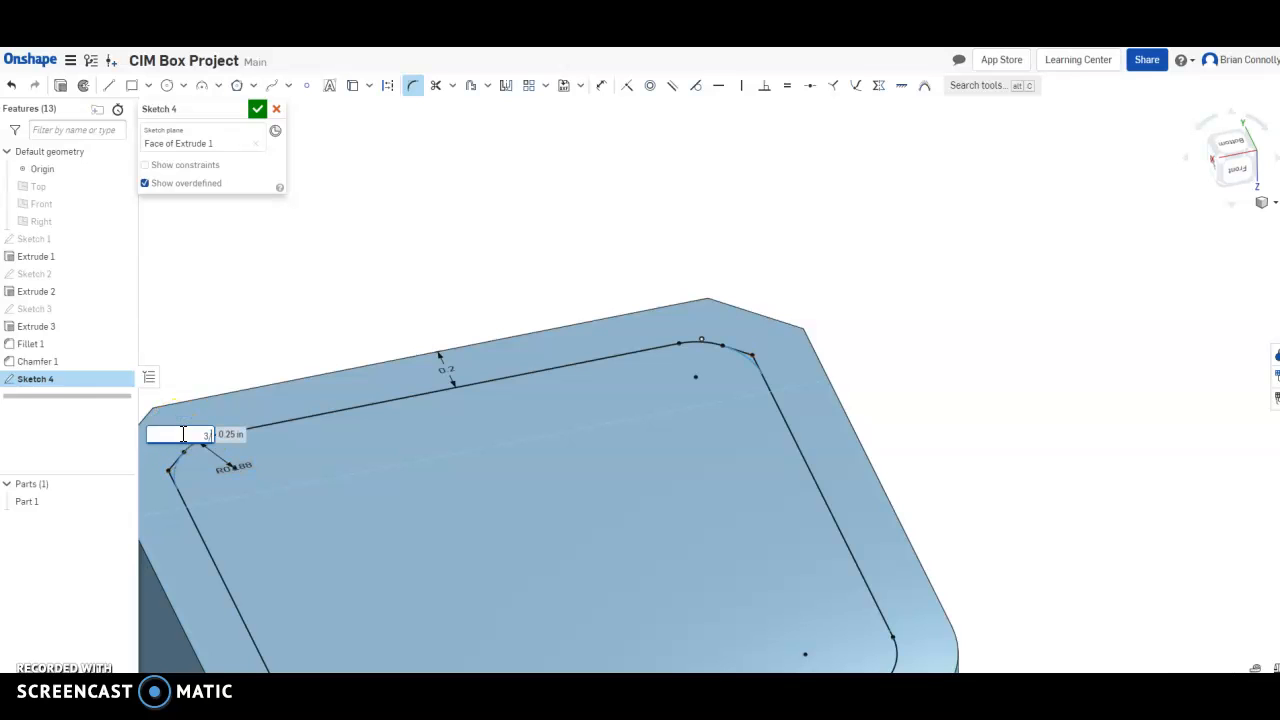
{"action": "type", "text": "3/16"}
{"action": "key", "text": "Return"}
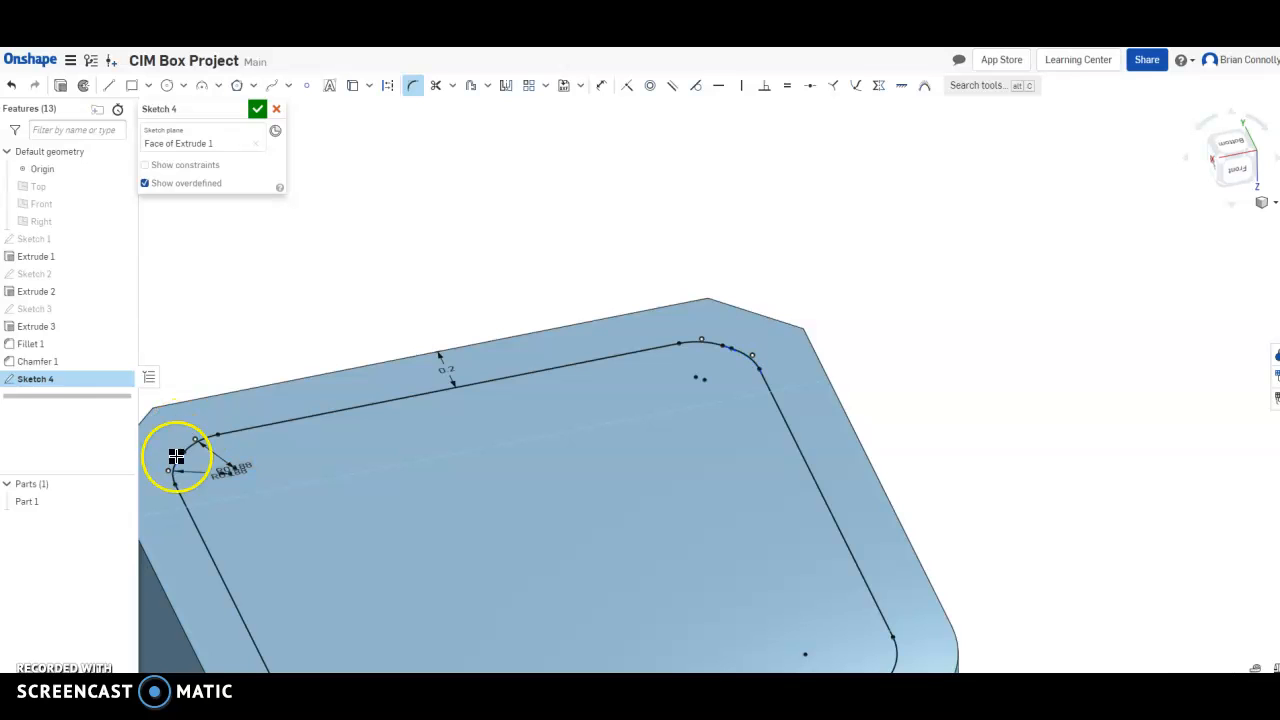
{"action": "left_click", "coordinate": [765, 356]}
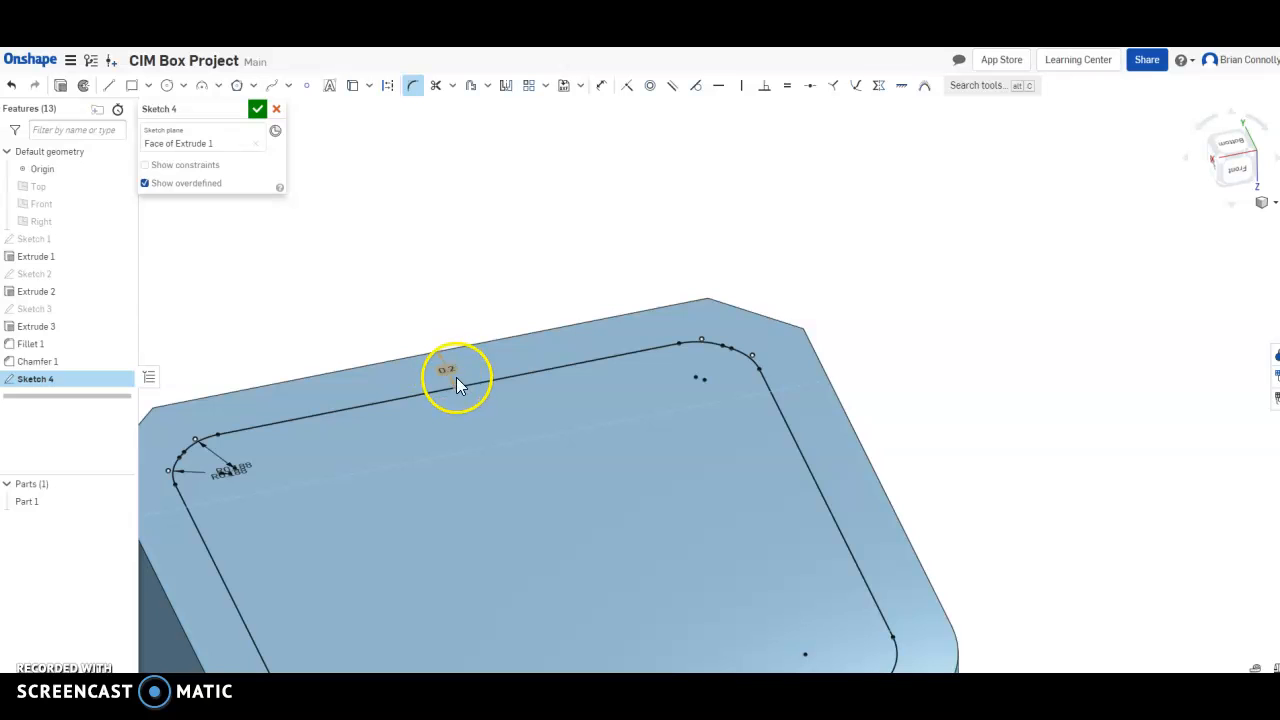
{"action": "left_click", "coordinate": [256, 111]}
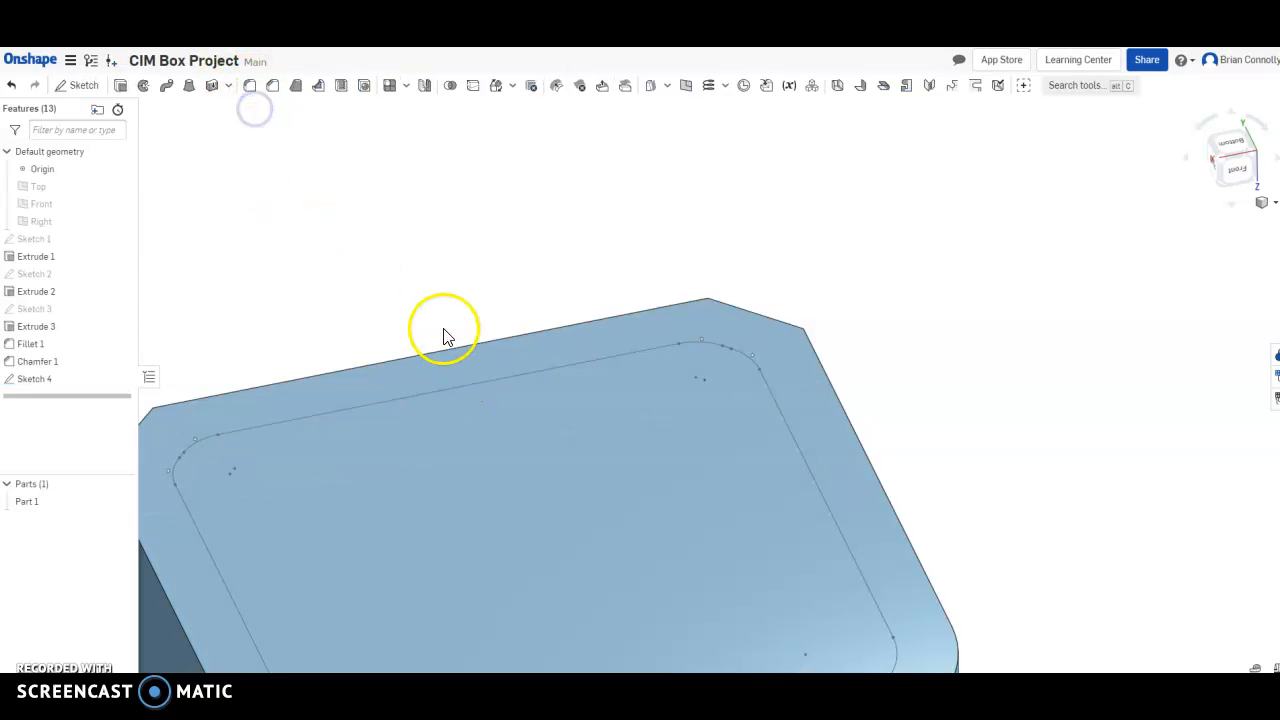
Step: Start an Extrude in Remove mode on the region inside the inset outline on the block's bottom face
{"action": "scroll", "coordinate": [443, 332], "scroll_direction": "up", "scroll_amount": 2}
{"action": "scroll", "coordinate": [445, 326], "scroll_direction": "down", "scroll_amount": 5}
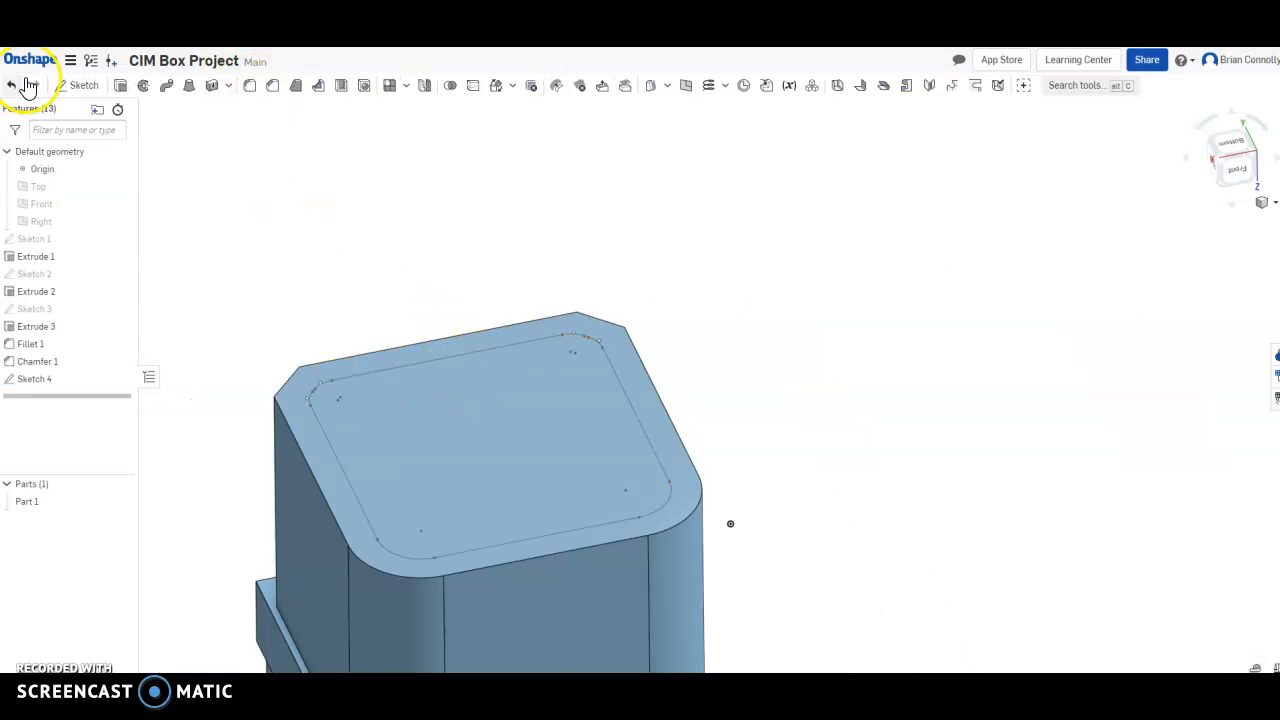
{"action": "left_click", "coordinate": [120, 87]}
{"action": "left_click", "coordinate": [443, 419]}
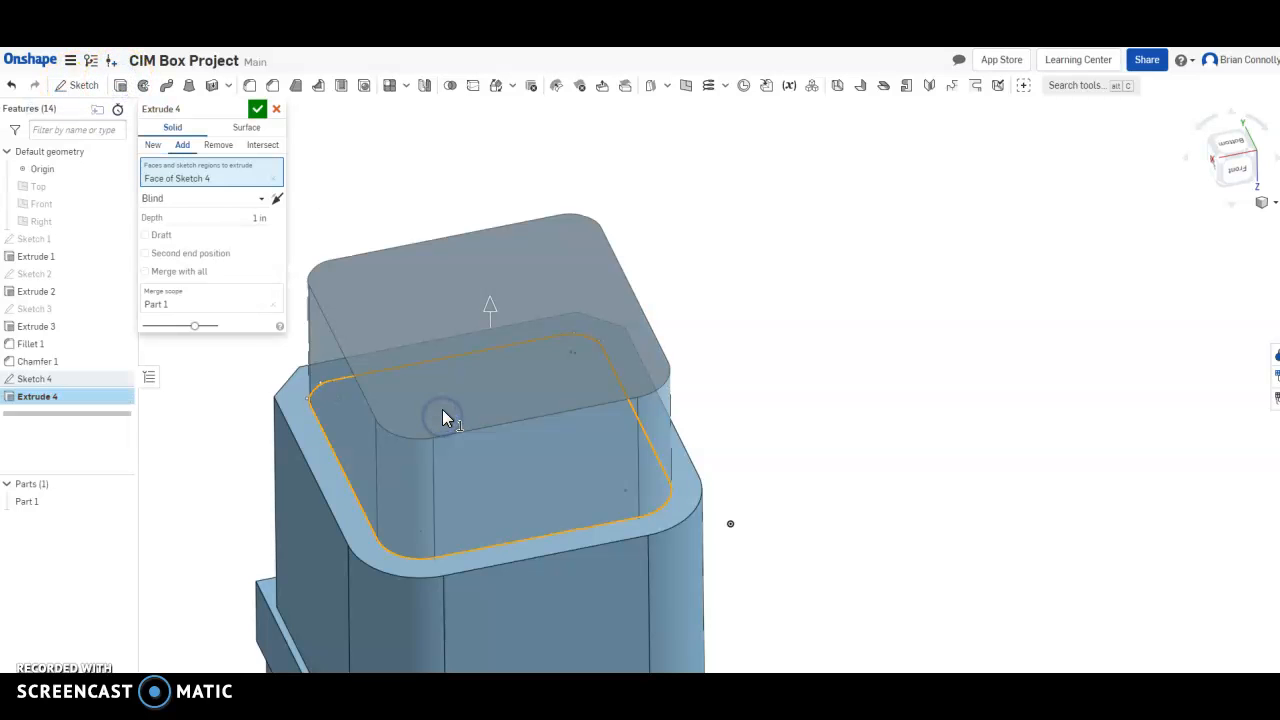
{"action": "left_click", "coordinate": [218, 145]}
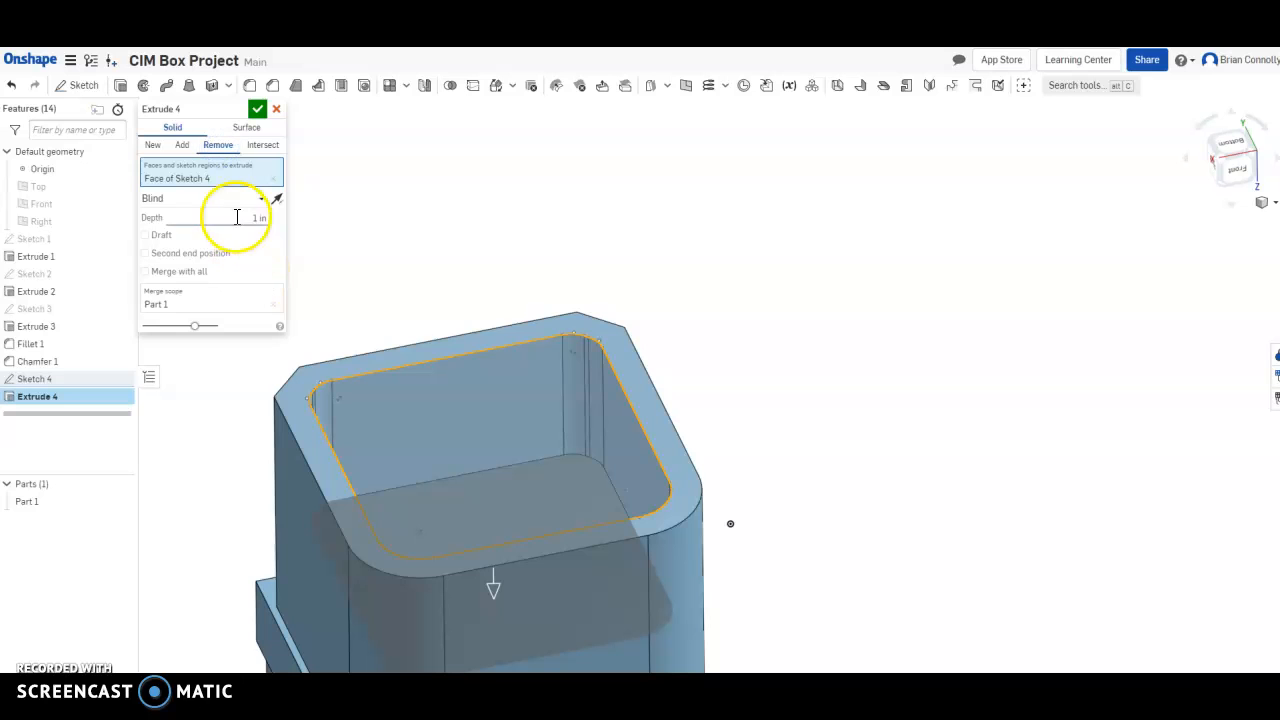
{"action": "scroll", "coordinate": [723, 254], "scroll_direction": "up", "scroll_amount": 3}
{"action": "scroll", "coordinate": [723, 254], "scroll_direction": "down", "scroll_amount": 5}
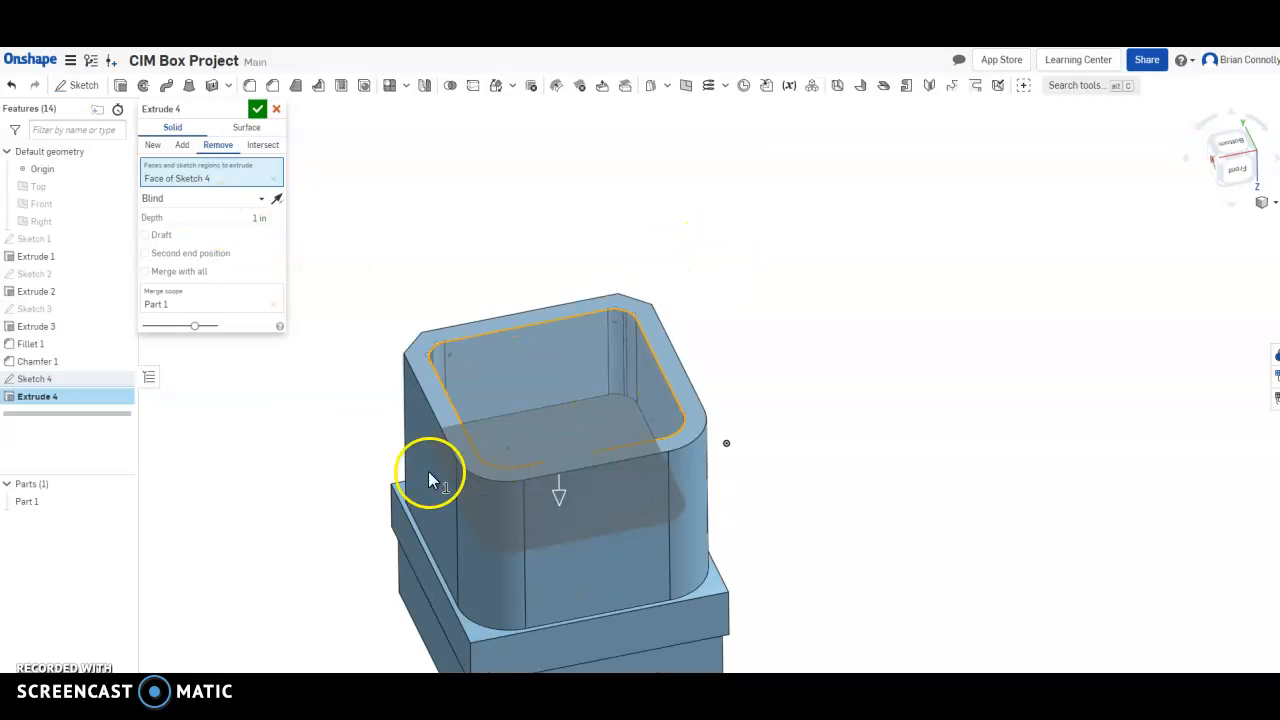
{"action": "scroll", "coordinate": [420, 495], "scroll_direction": "up", "scroll_amount": 5}
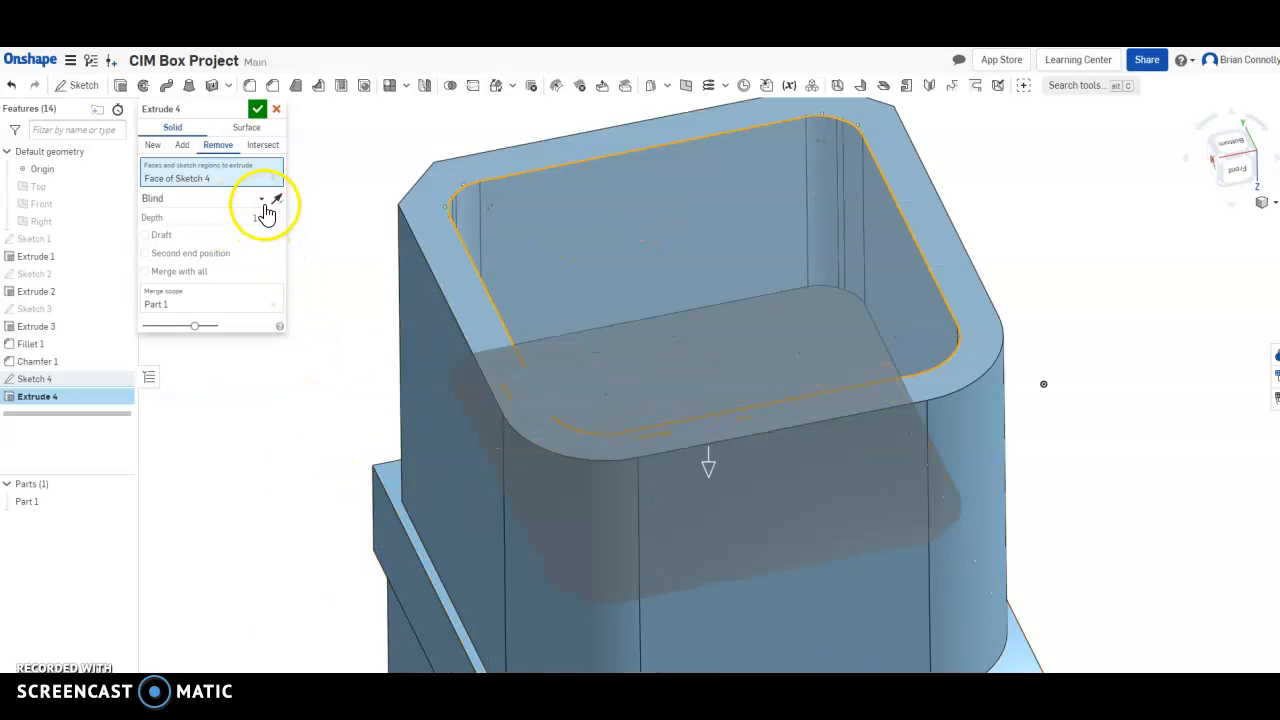
Step: End the cut up to the raised band's ledge face, with an offset distance of 0.3 in
{"action": "left_click", "coordinate": [262, 198]}
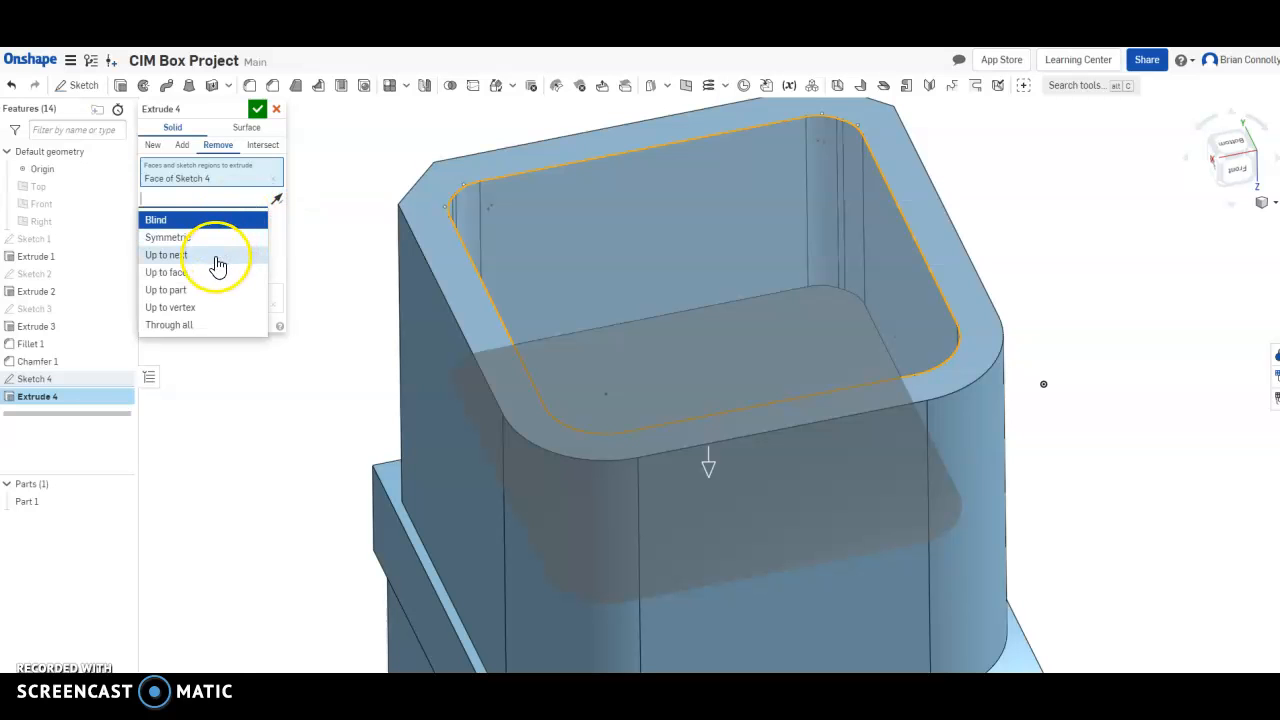
{"action": "left_click", "coordinate": [188, 277]}
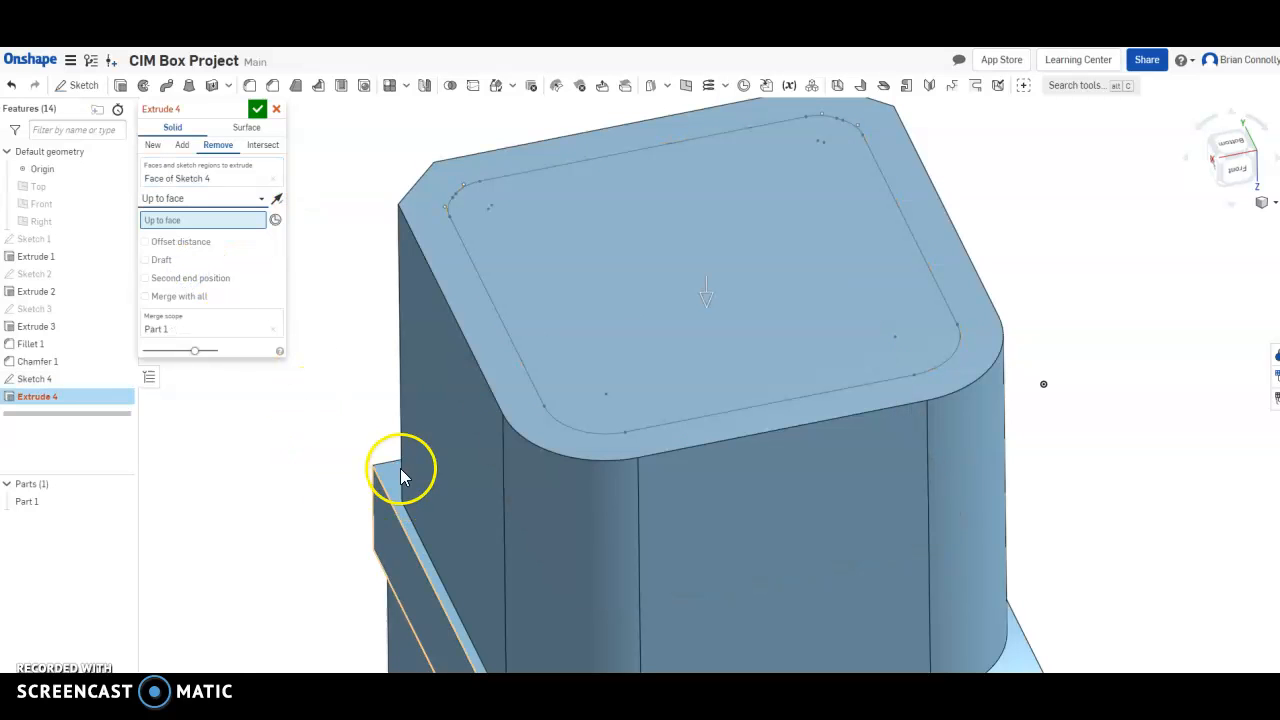
{"action": "left_click", "coordinate": [387, 471]}
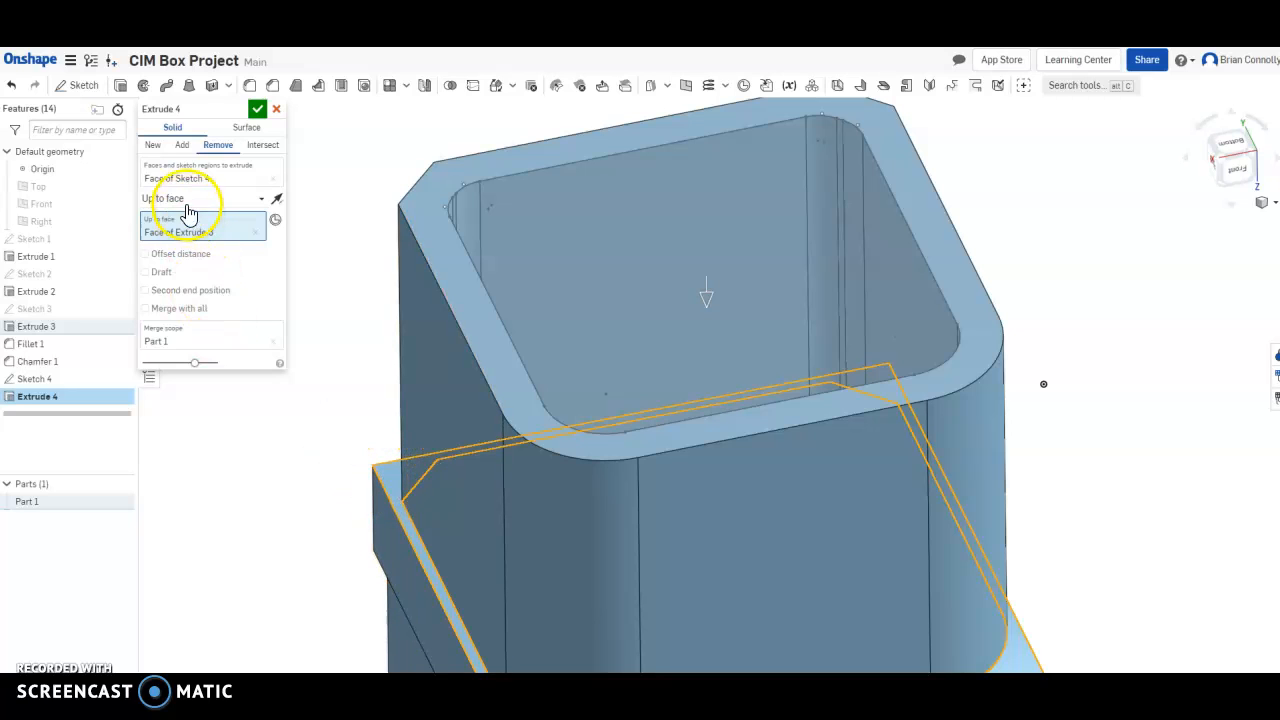
{"action": "left_click", "coordinate": [146, 255]}
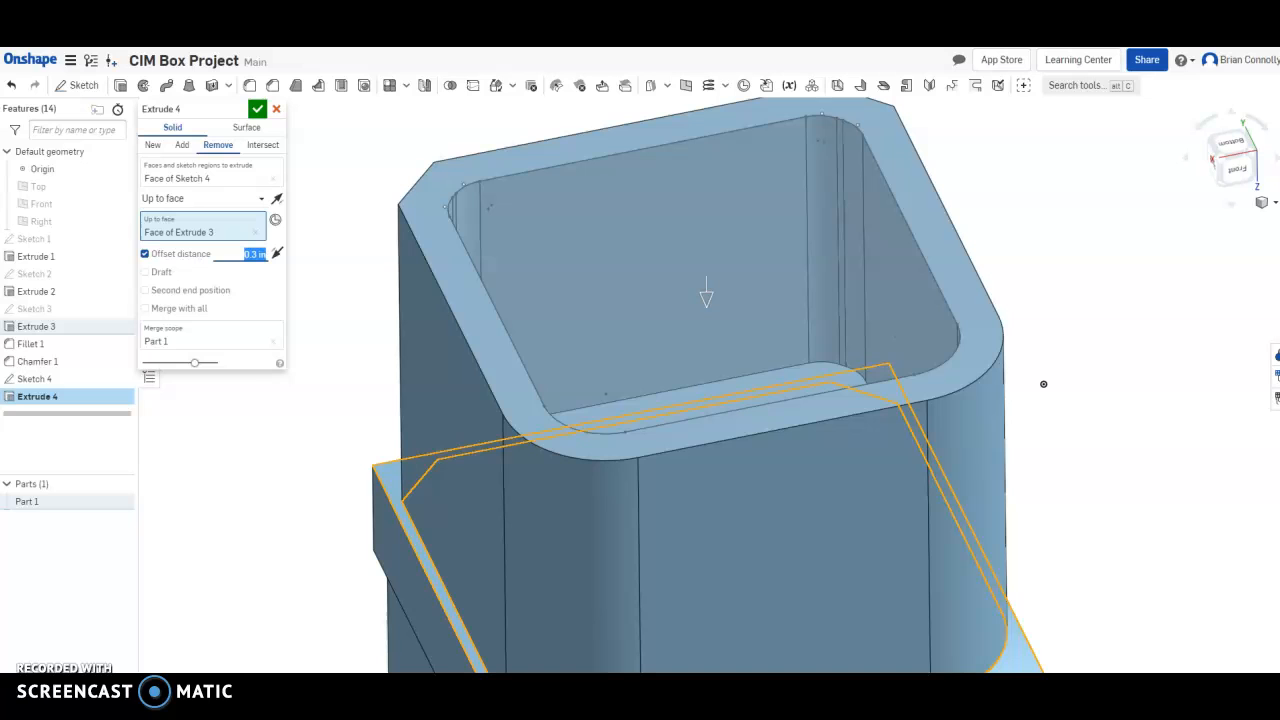
Step: Display the model shaded with hidden edges, check the pocket depth from the front view, and accept the cut
{"action": "left_click", "coordinate": [1262, 202]}
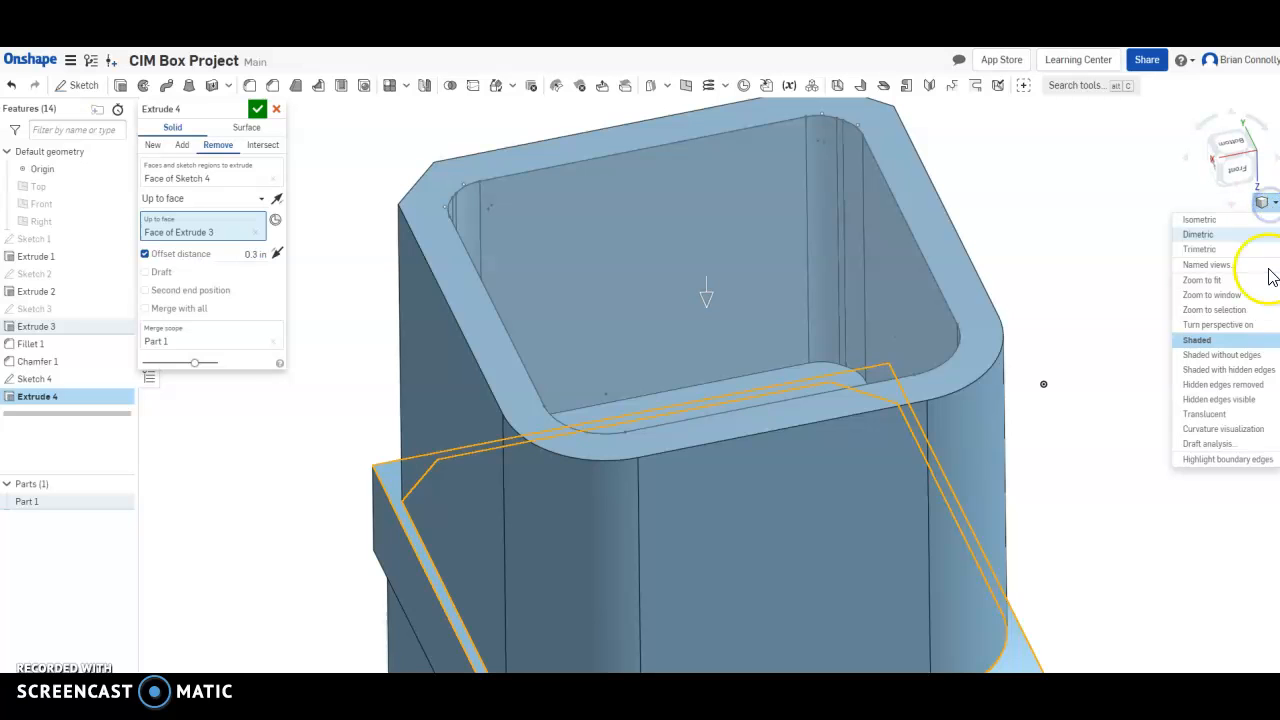
{"action": "left_click", "coordinate": [1218, 372]}
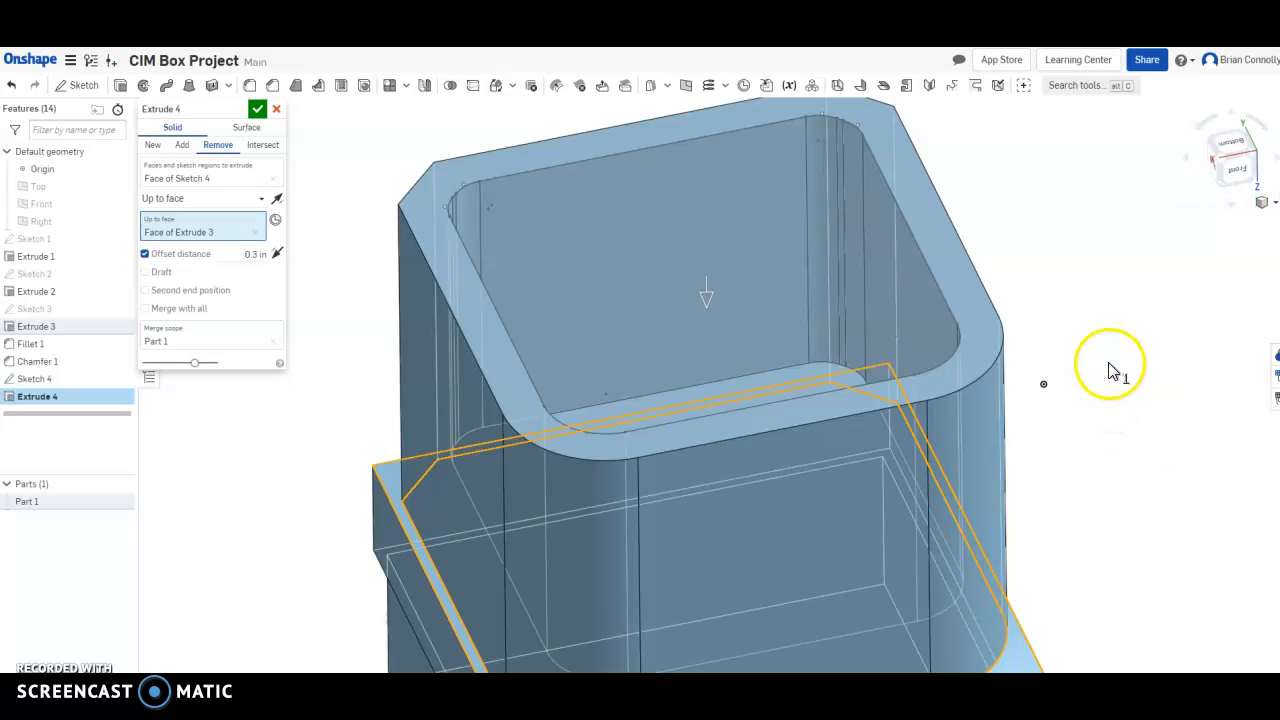
{"action": "mouse_move", "coordinate": [1114, 348]}
{"action": "right_mouse_down"}
{"action": "mouse_move", "coordinate": [1105, 355]}
{"action": "mouse_move", "coordinate": [1105, 324]}
{"action": "right_mouse_up"}
{"action": "scroll", "coordinate": [592, 244], "scroll_direction": "up", "scroll_amount": 3}
{"action": "scroll", "coordinate": [592, 244], "scroll_direction": "down", "scroll_amount": 3}
{"action": "scroll", "coordinate": [592, 244], "scroll_direction": "down", "scroll_amount": 3}
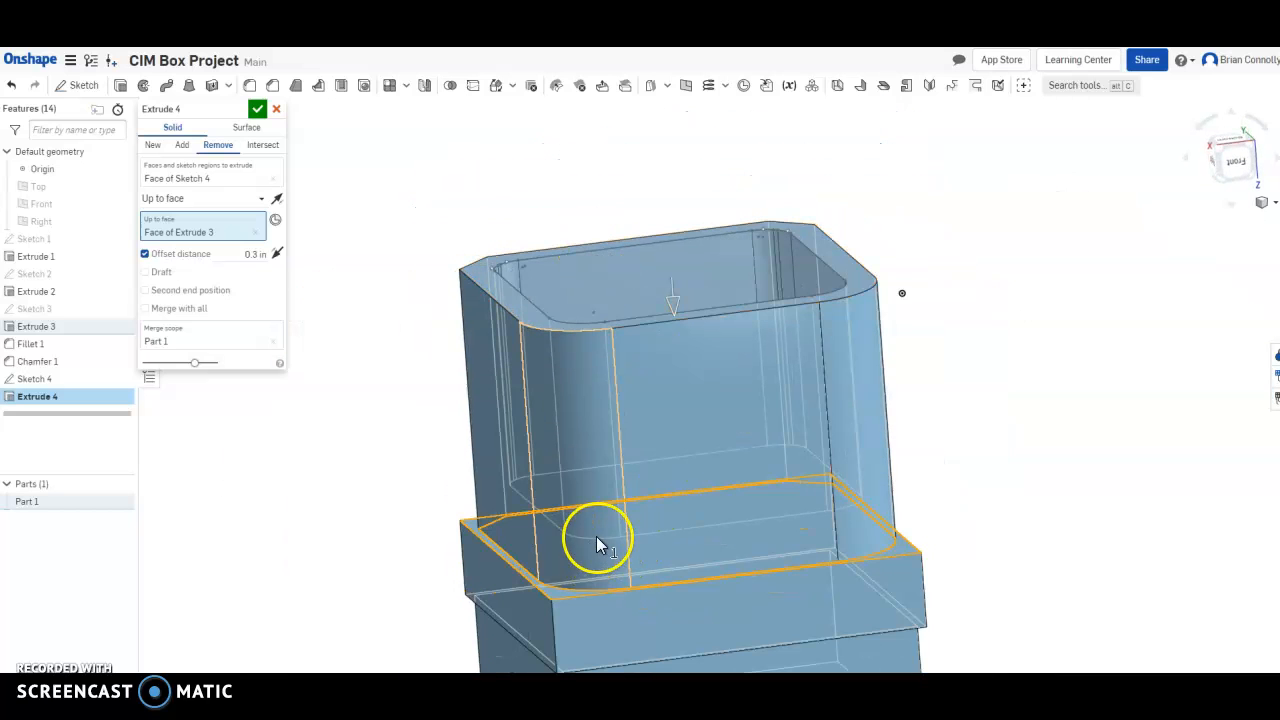
{"action": "left_click", "coordinate": [1237, 167]}
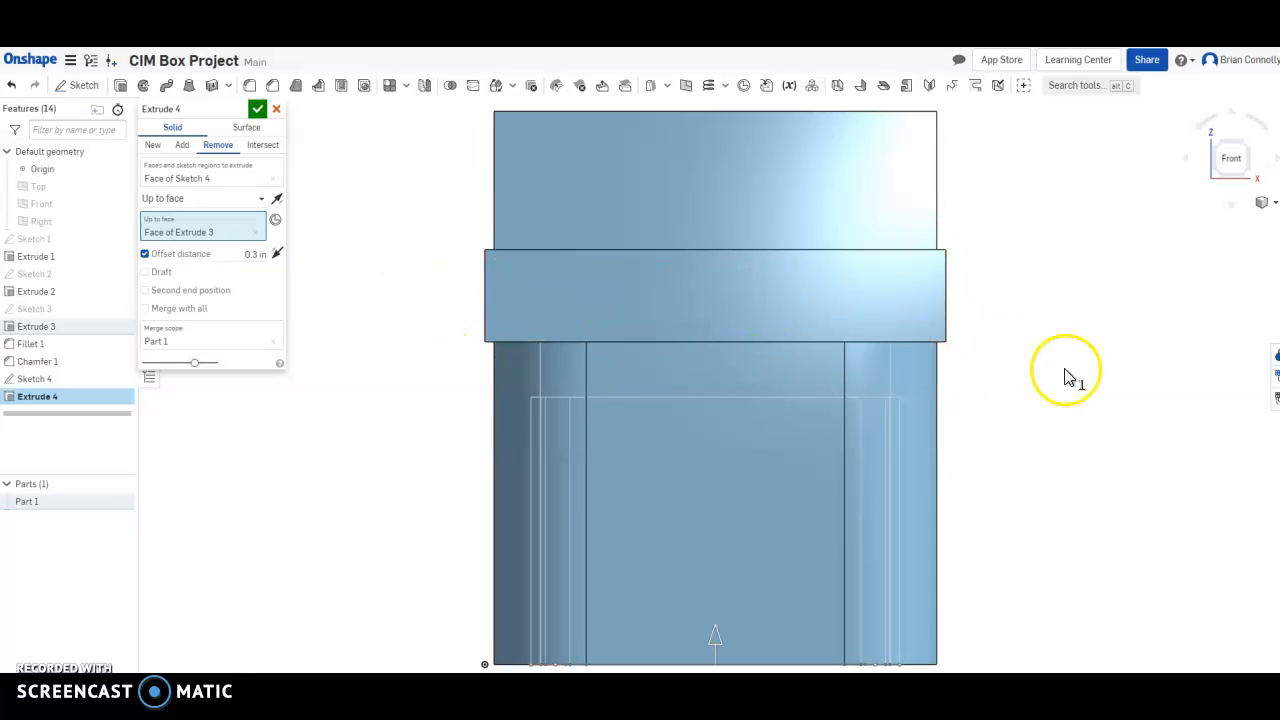
{"action": "left_click", "coordinate": [256, 112]}
{"action": "right_click_drag", "start_coordinate": [920, 537], "coordinate": [972, 374]}
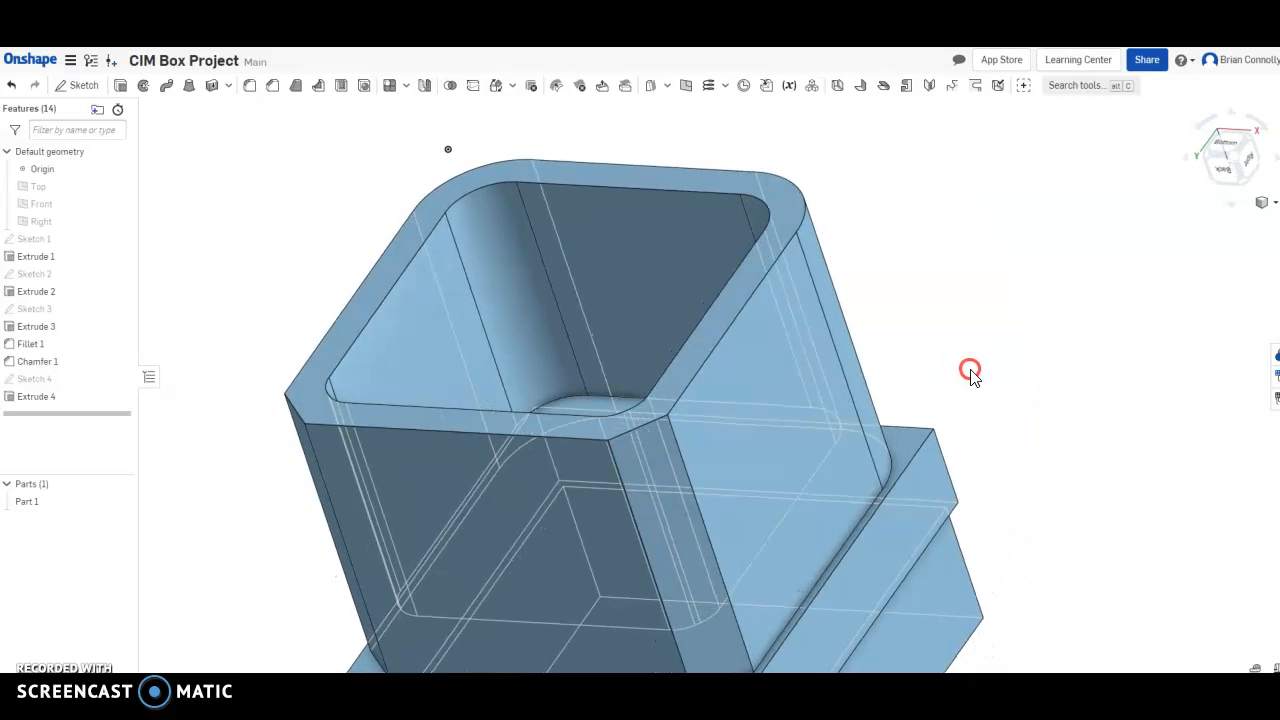
{"action": "left_click", "coordinate": [120, 85]}
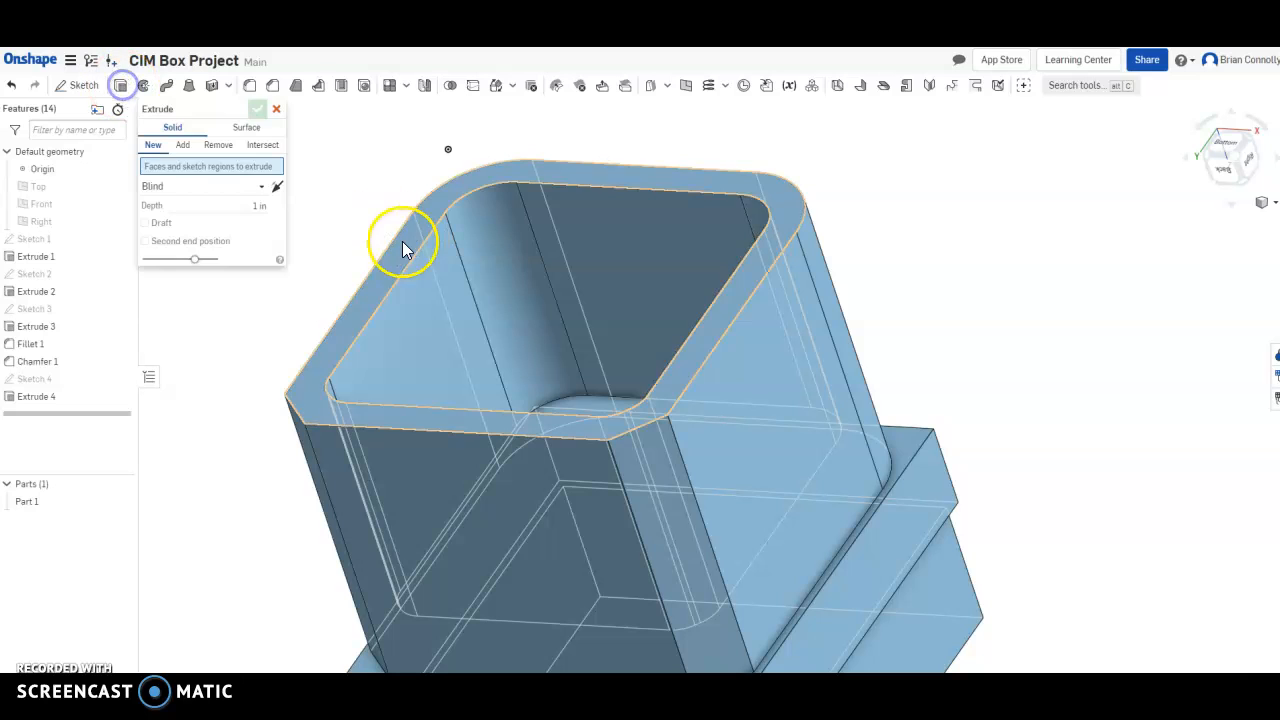
{"action": "left_click", "coordinate": [405, 250]}
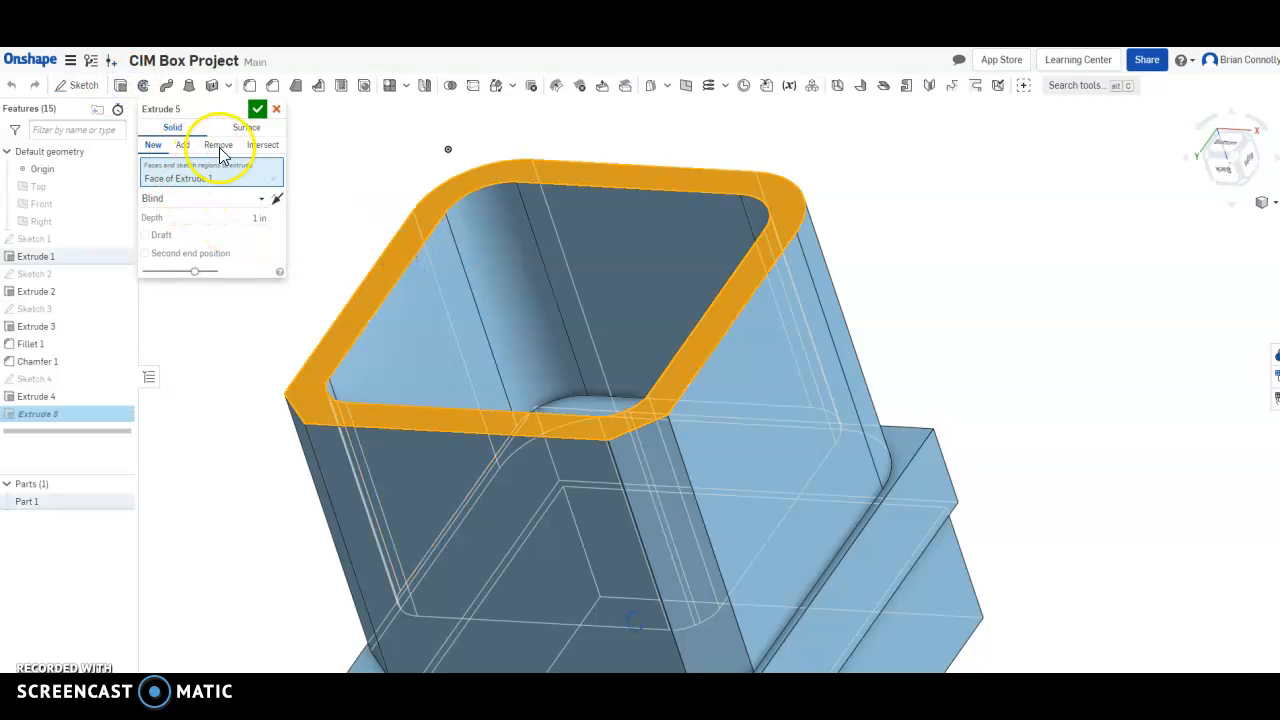
{"action": "left_click", "coordinate": [219, 145]}
{"action": "left_click", "coordinate": [276, 108]}
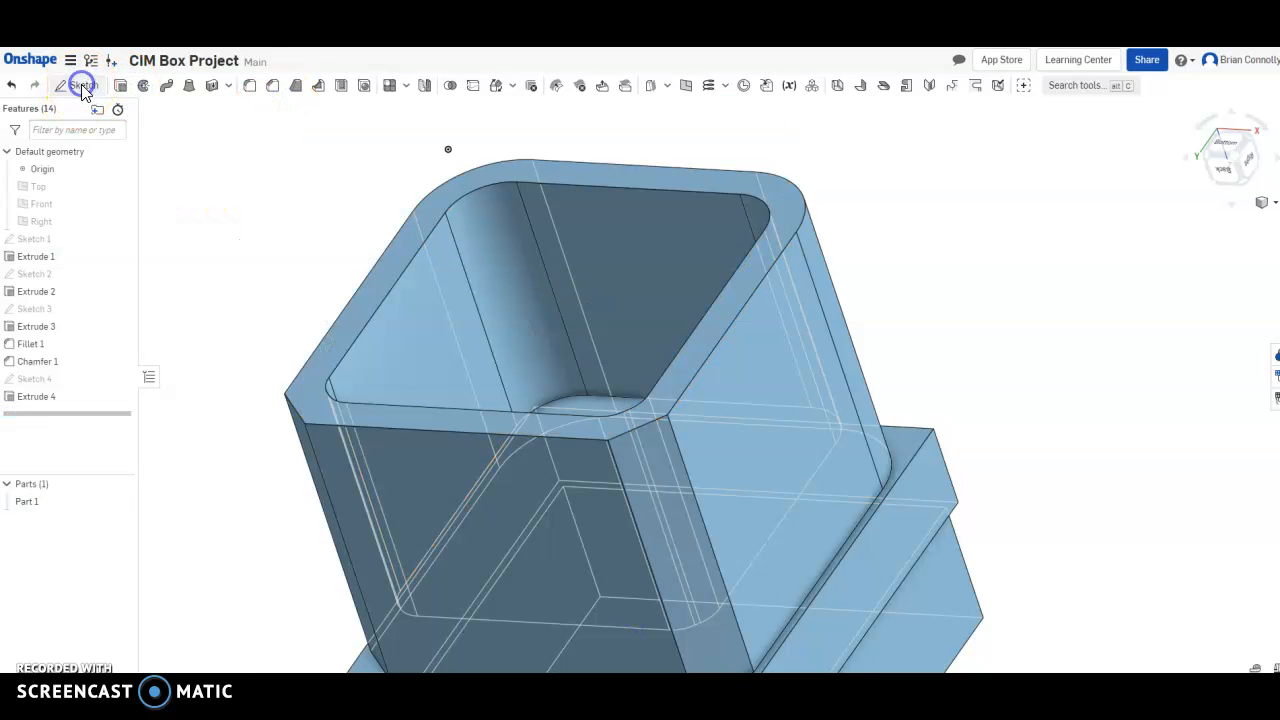
Step: Start a sketch on the pocket's rim face and begin offsetting the opening's inner edges with one side, its adjoining rounded corner and the next side
{"action": "left_click", "coordinate": [83, 87]}
{"action": "left_click", "coordinate": [389, 265]}
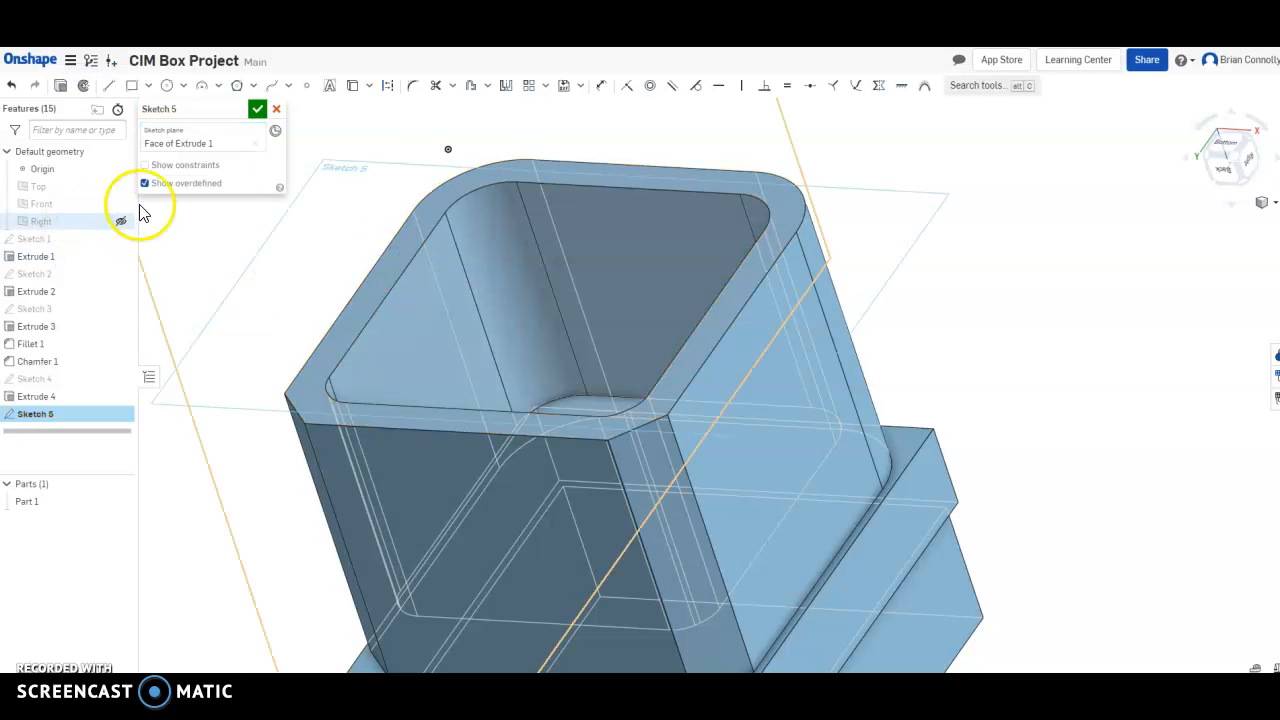
{"action": "left_click", "coordinate": [471, 85]}
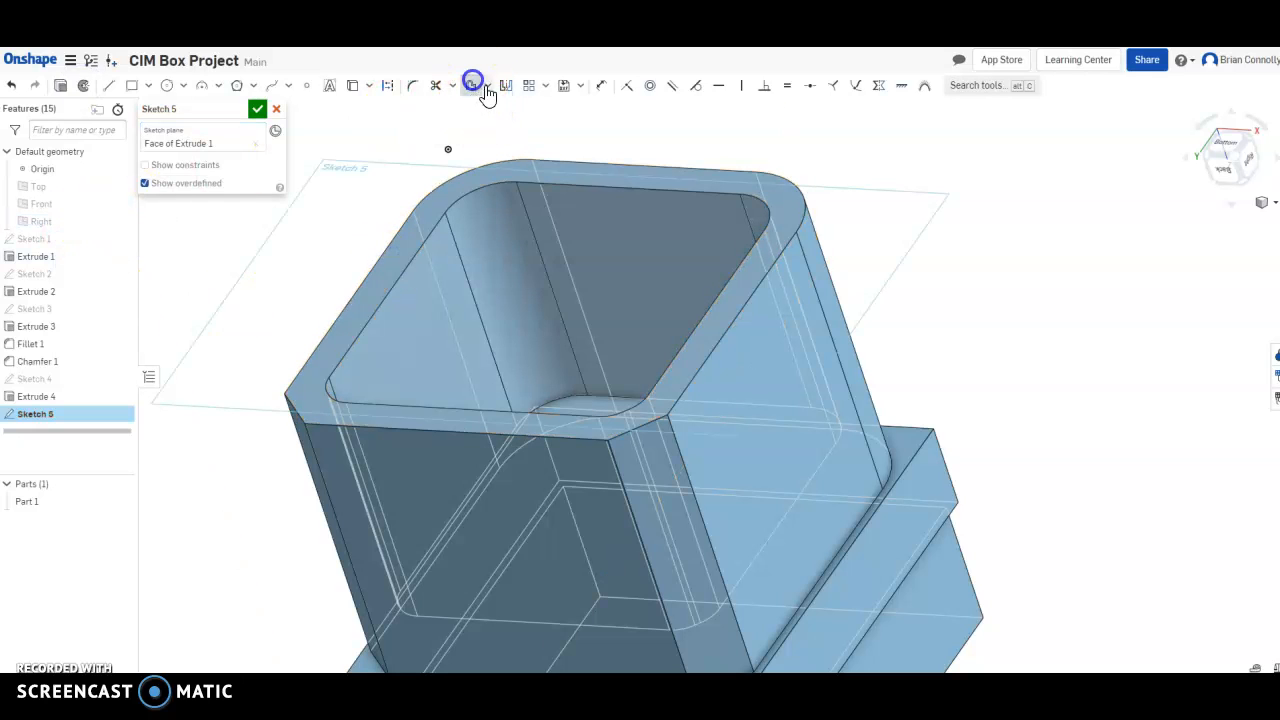
{"action": "left_click", "coordinate": [530, 182]}
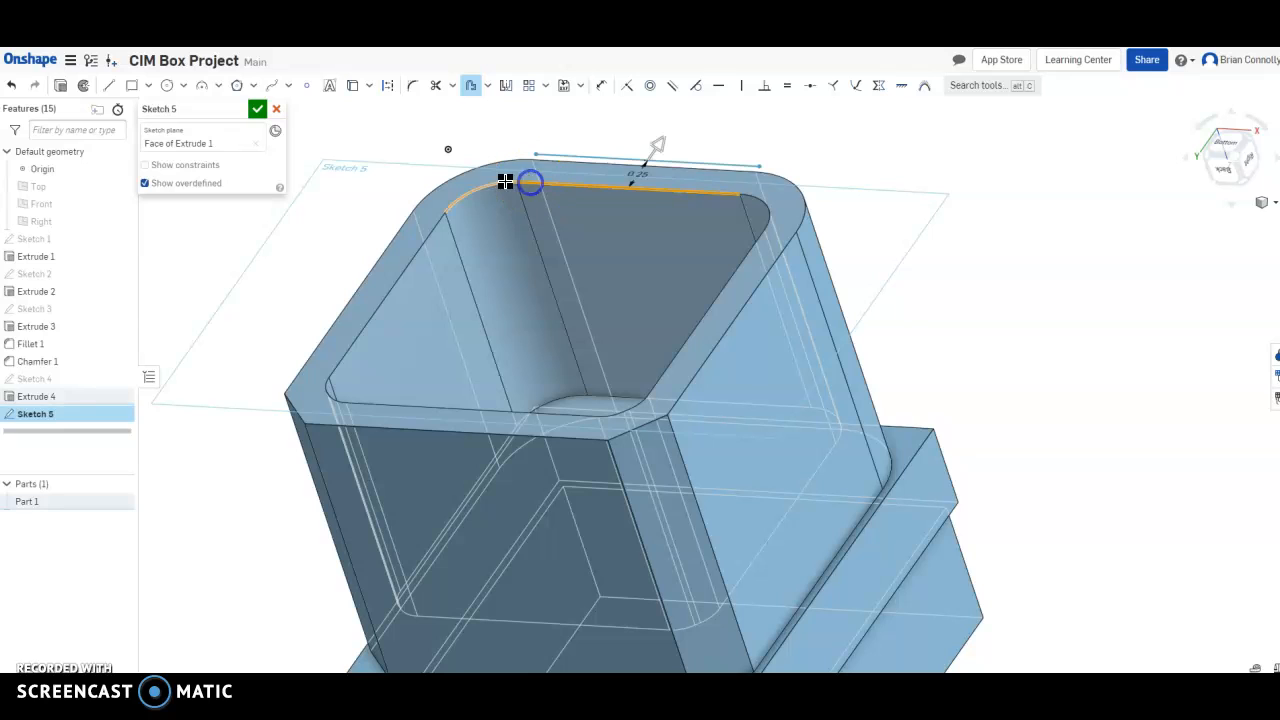
{"action": "left_click", "coordinate": [501, 182]}
{"action": "left_click", "coordinate": [436, 221]}
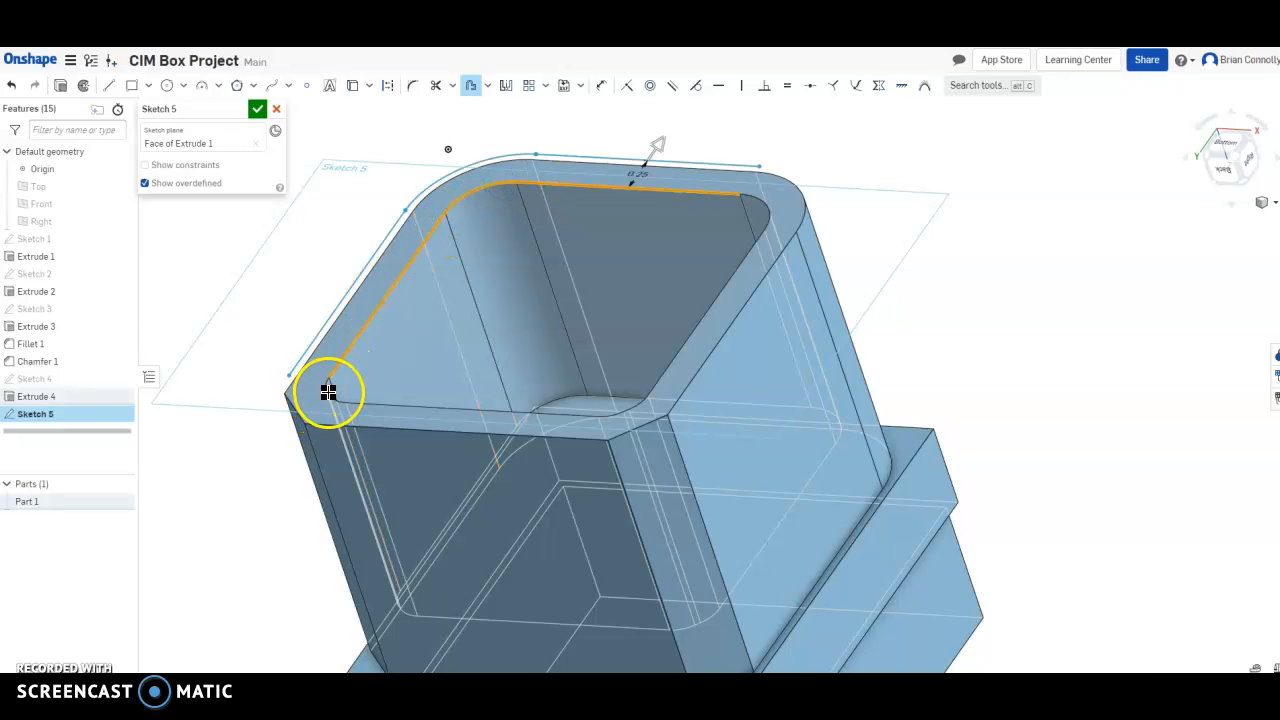
Step: Add the opening's remaining sides and corner arcs to the offset so it follows the whole inner edge loop
{"action": "scroll", "coordinate": [326, 386], "scroll_direction": "down", "scroll_amount": 3}
{"action": "scroll", "coordinate": [328, 400], "scroll_direction": "up", "scroll_amount": 8}
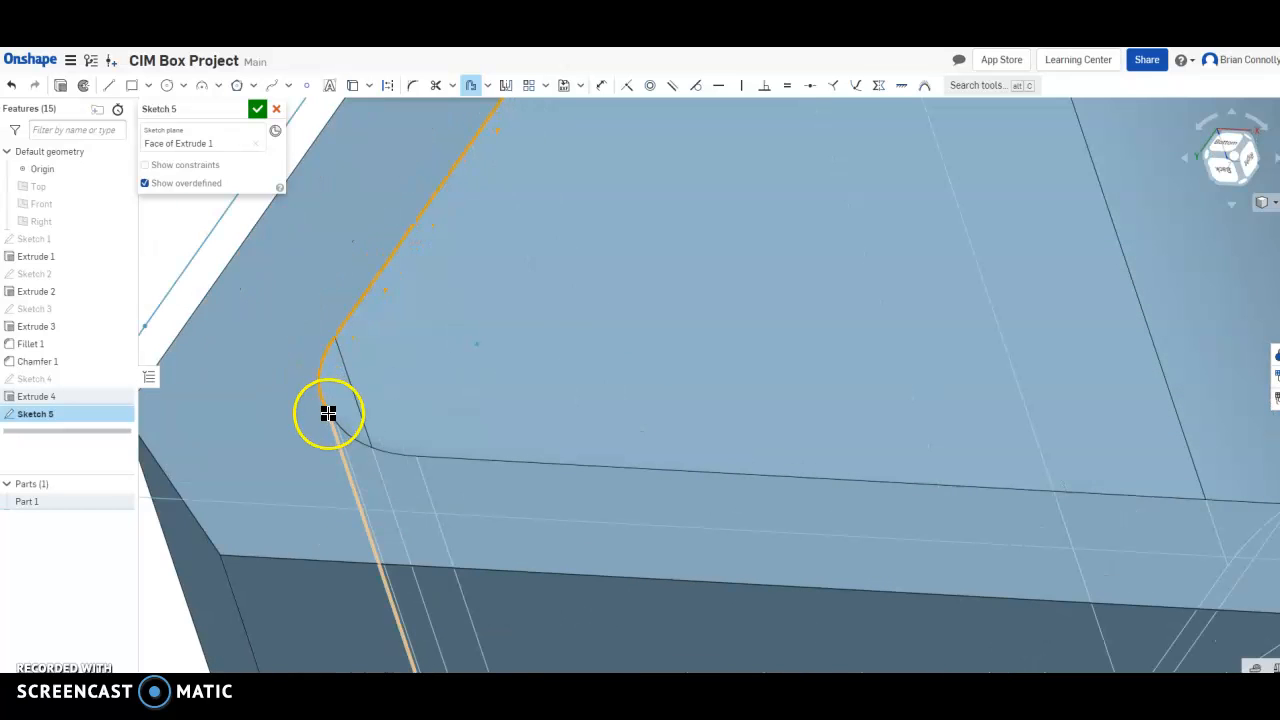
{"action": "left_click", "coordinate": [351, 433]}
{"action": "left_click", "coordinate": [458, 460]}
{"action": "scroll", "coordinate": [294, 357], "scroll_direction": "up", "scroll_amount": 2}
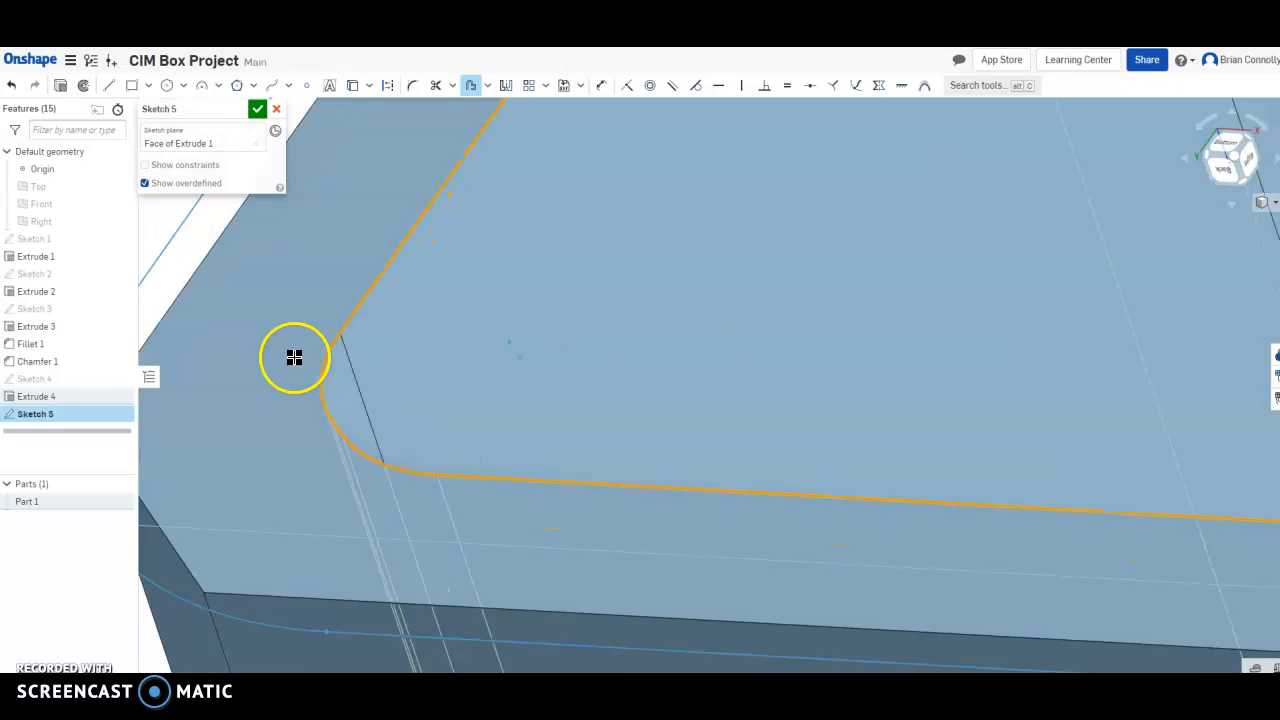
{"action": "scroll", "coordinate": [294, 357], "scroll_direction": "down", "scroll_amount": 5}
{"action": "left_click", "coordinate": [692, 401]}
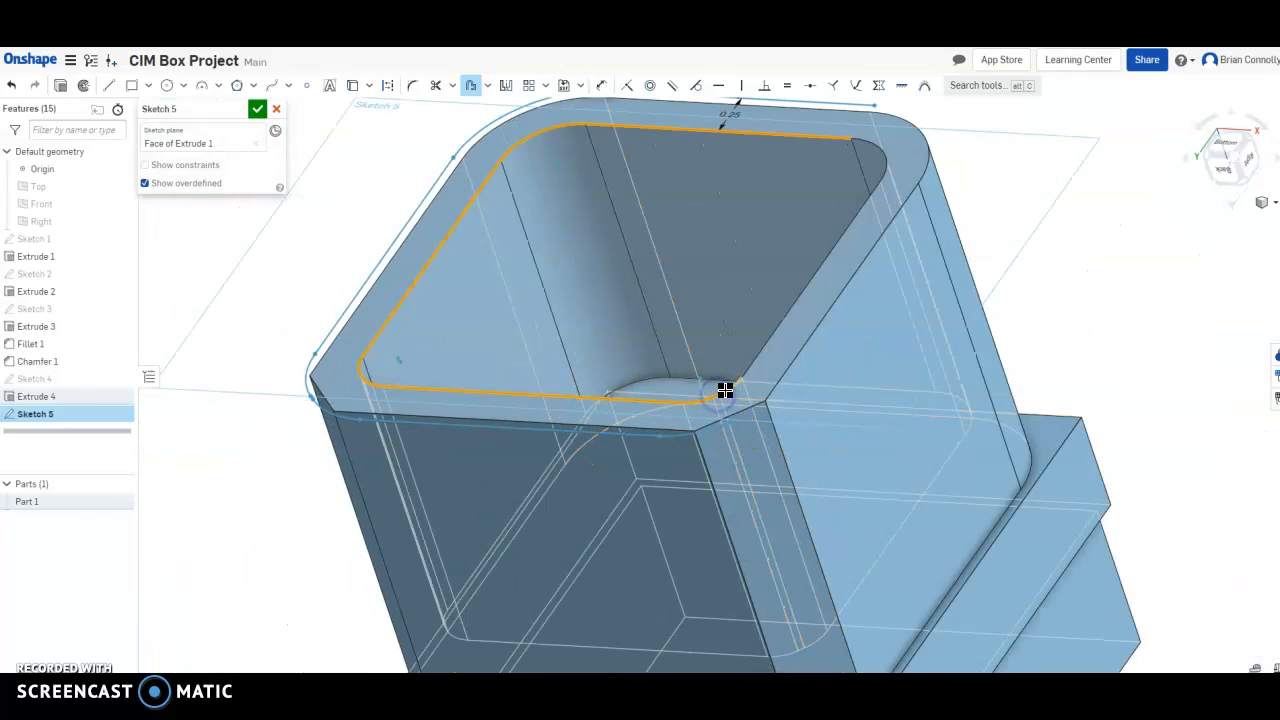
{"action": "left_click", "coordinate": [854, 200]}
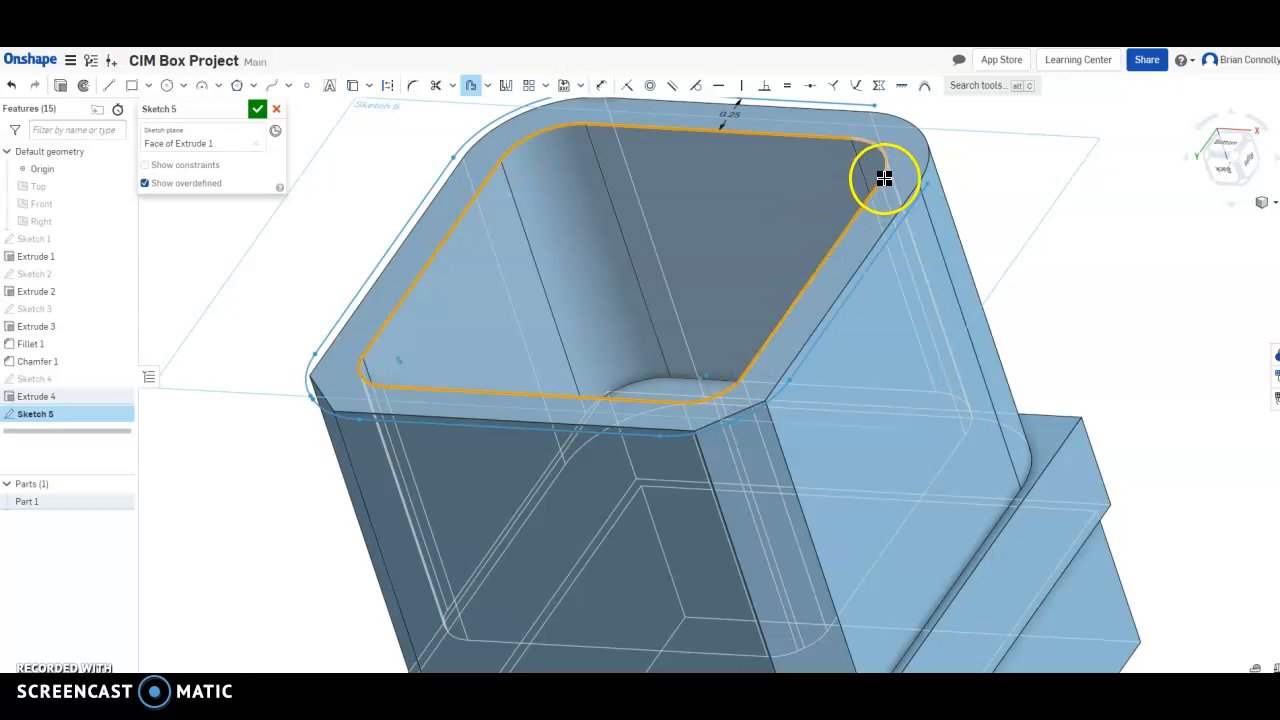
{"action": "scroll", "coordinate": [657, 262], "scroll_direction": "up", "scroll_amount": 1}
{"action": "scroll", "coordinate": [658, 262], "scroll_direction": "down", "scroll_amount": 2}
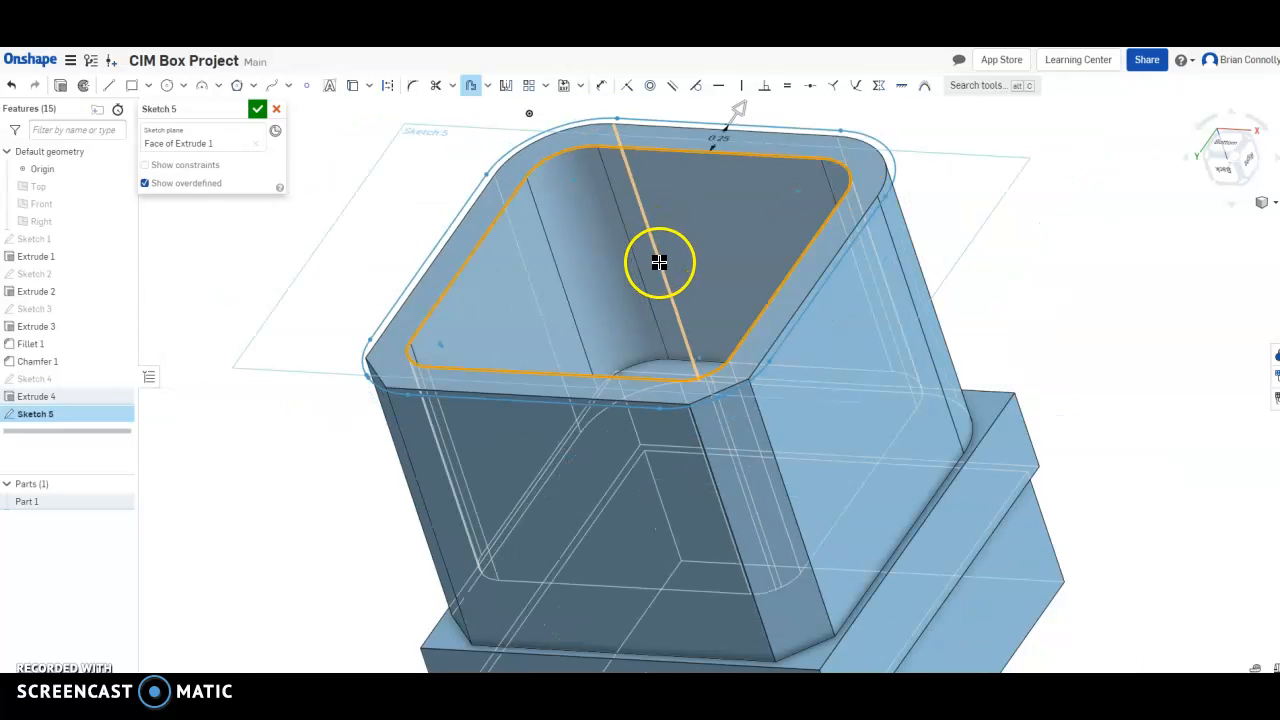
Step: Set the offset distance so the outline runs midway along the rim's width, and finish the sketch
{"action": "left_click", "coordinate": [724, 137]}
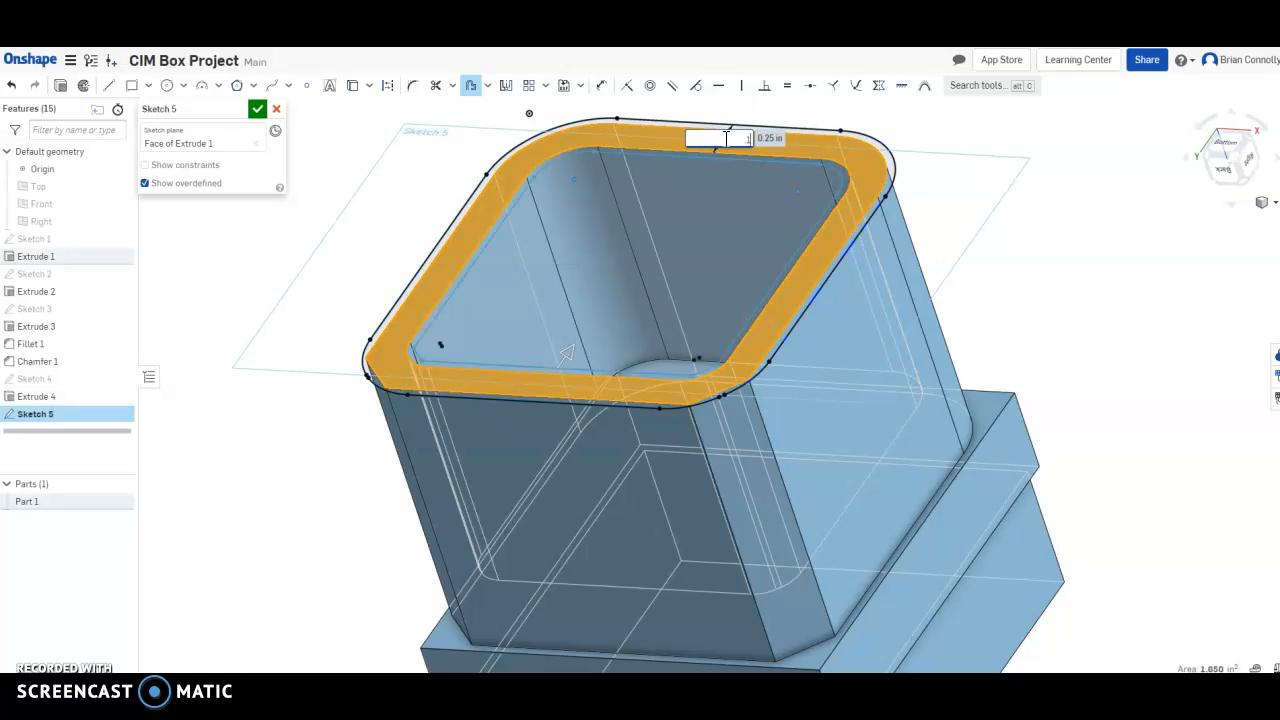
{"action": "key", "text": "Return"}
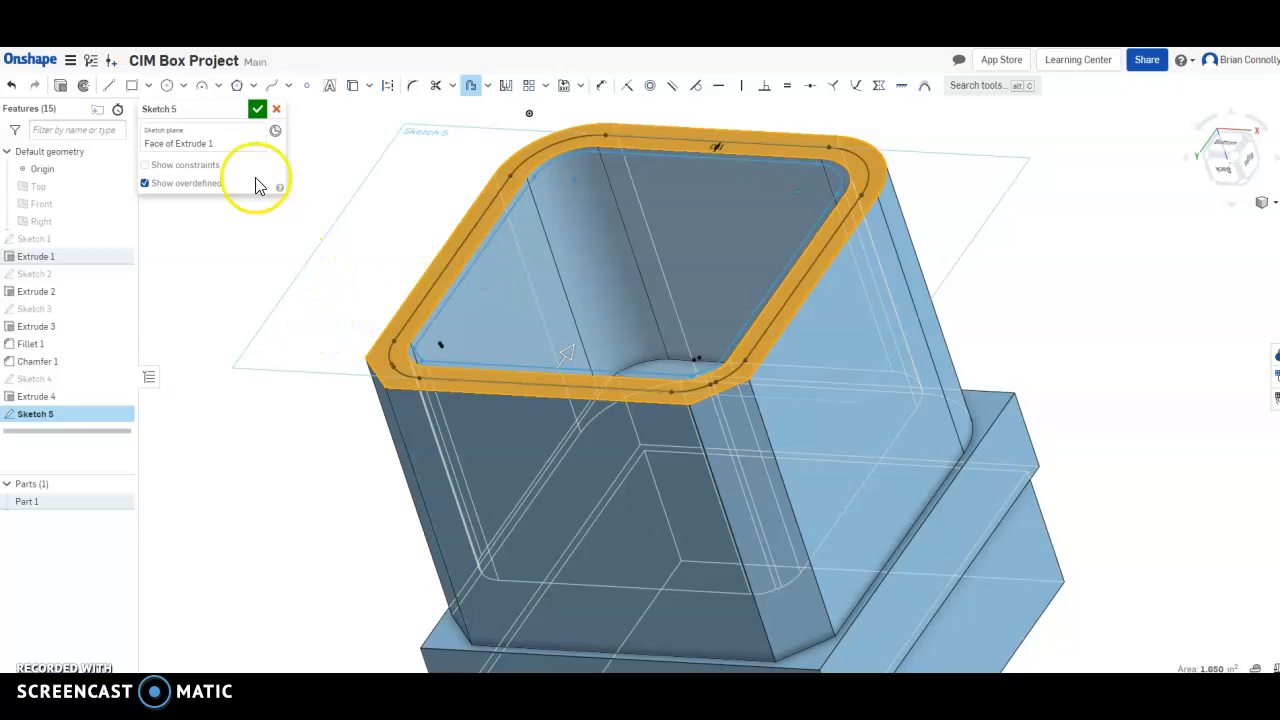
{"action": "left_click", "coordinate": [257, 109]}
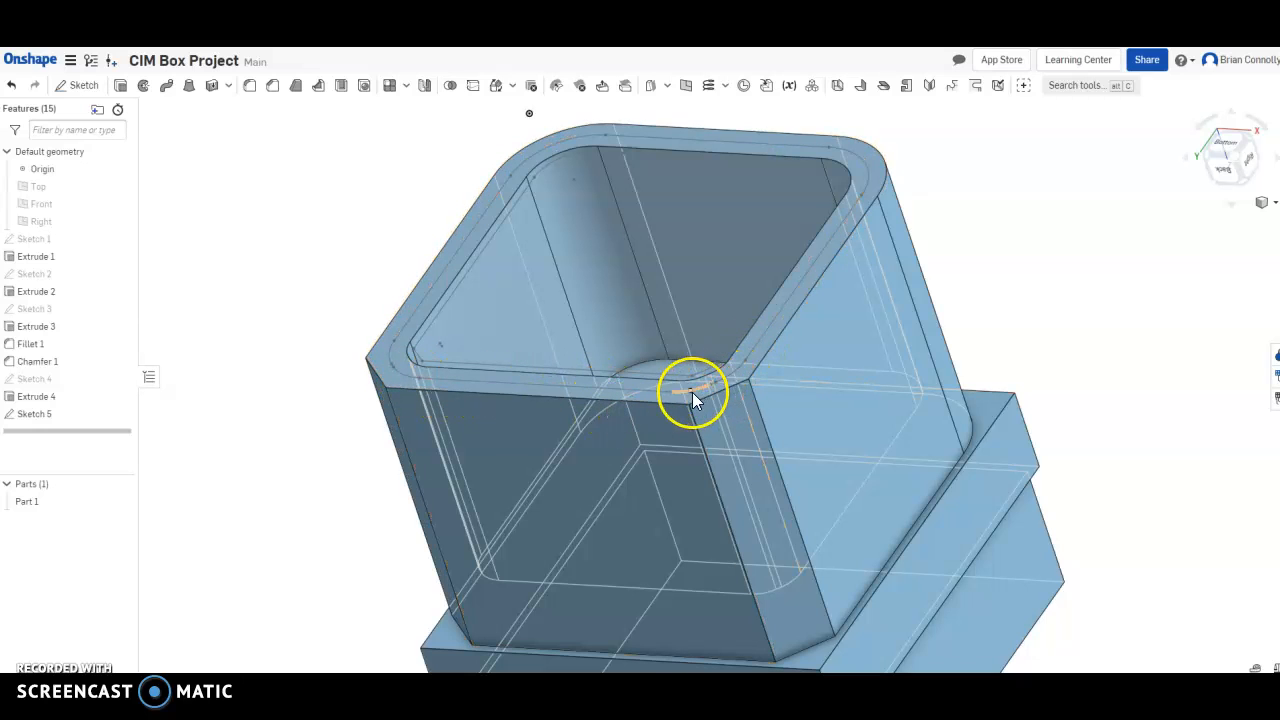
Step: Cut the outer strip of the rim sketch 0.1 in down into the block with an Extrude set to Remove
{"action": "left_click", "coordinate": [120, 85]}
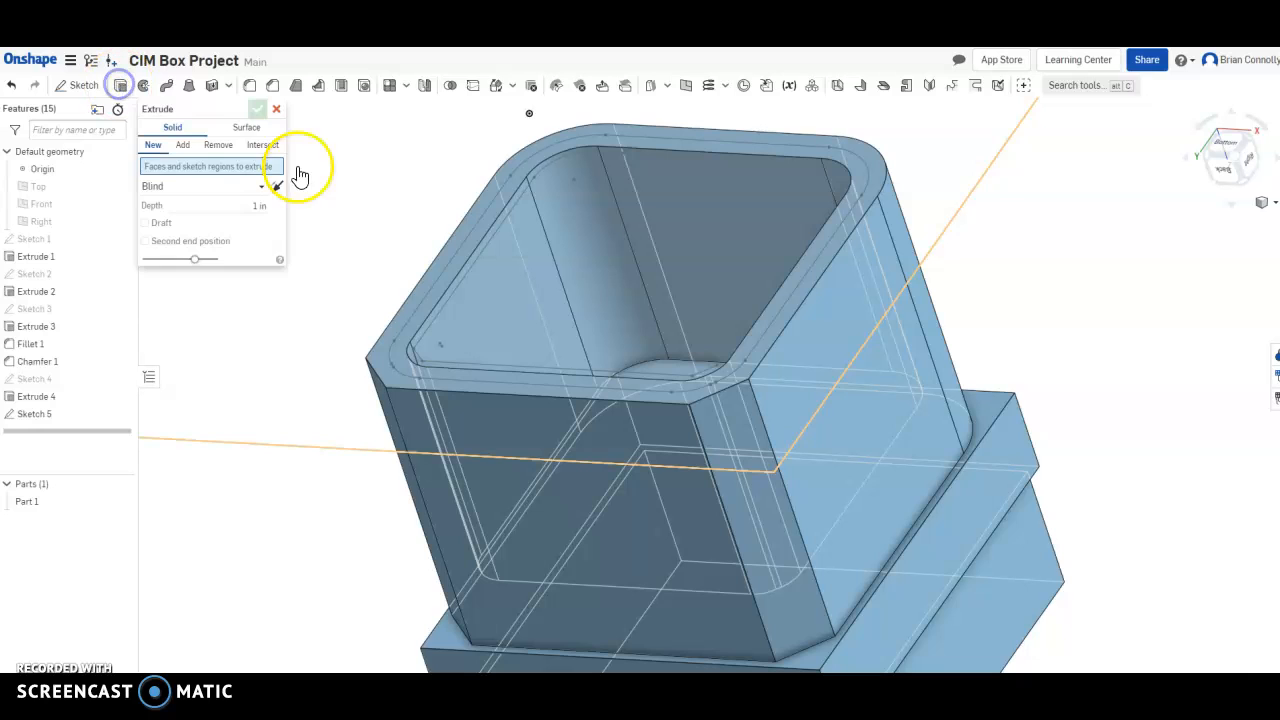
{"action": "left_click", "coordinate": [390, 378]}
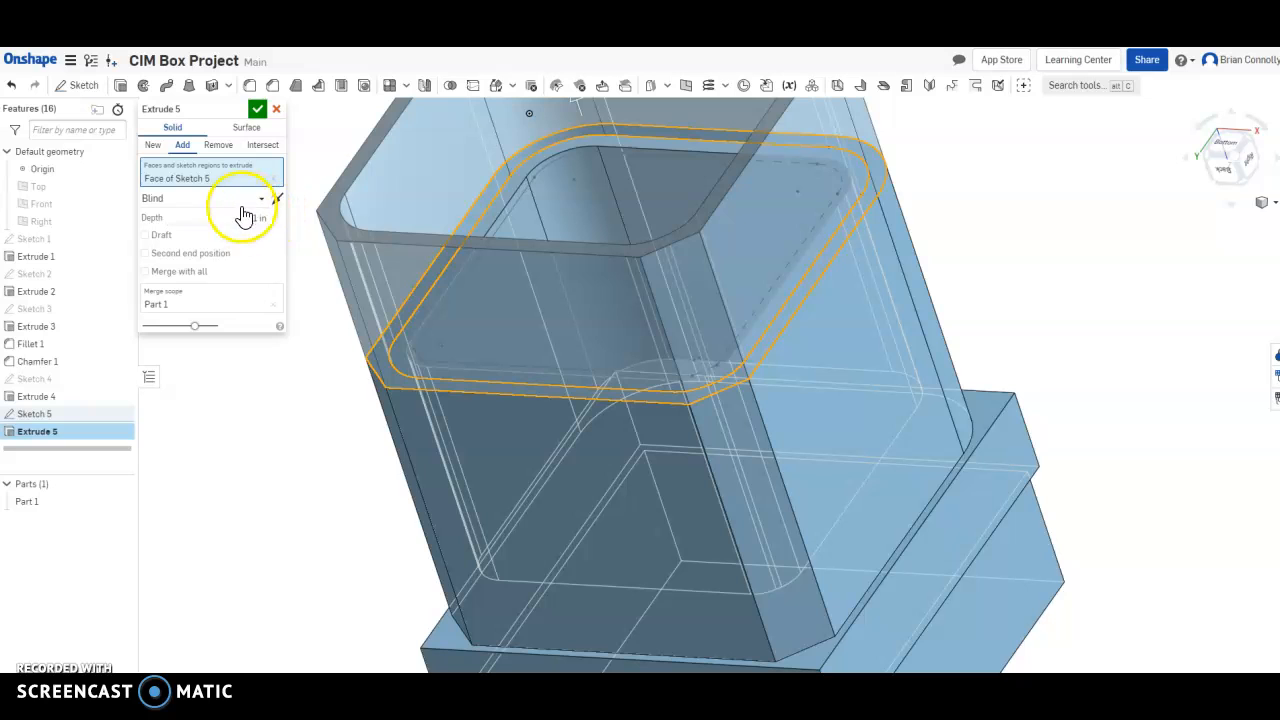
{"action": "left_click", "coordinate": [276, 197]}
{"action": "left_click", "coordinate": [216, 144]}
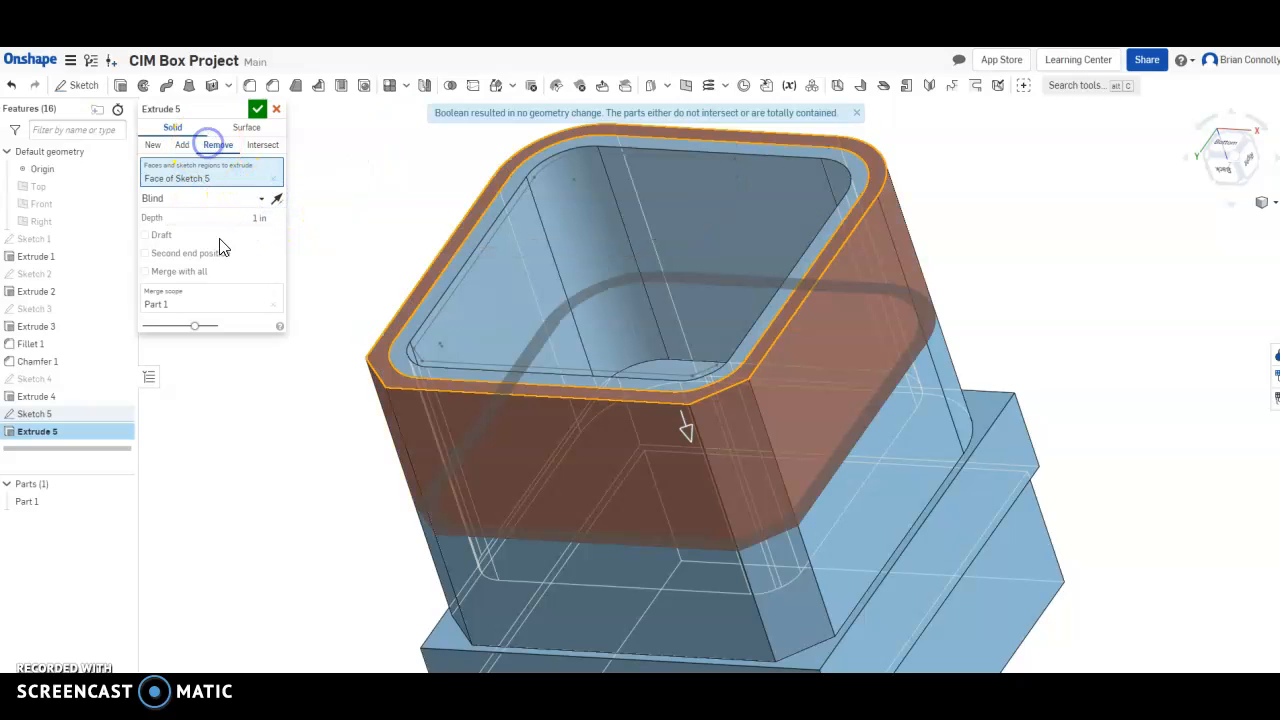
{"action": "left_click_drag", "start_coordinate": [232, 218], "coordinate": [310, 220]}
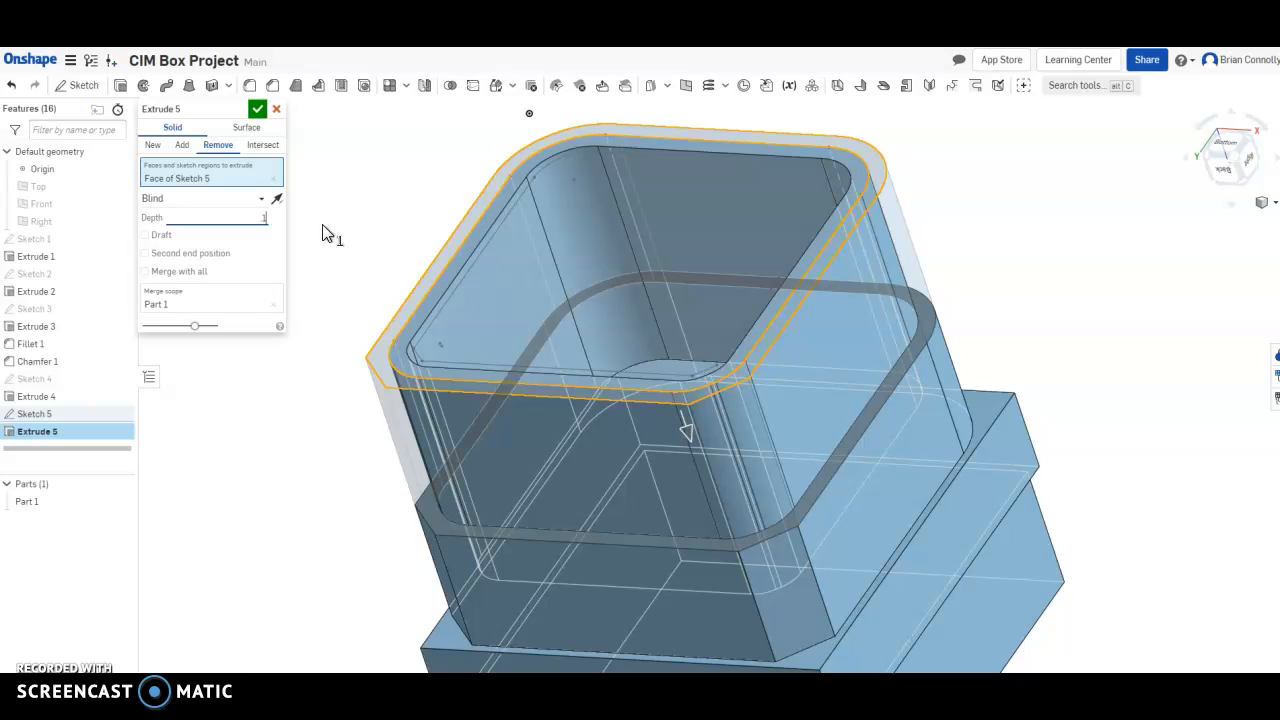
{"action": "left_click", "coordinate": [697, 380]}
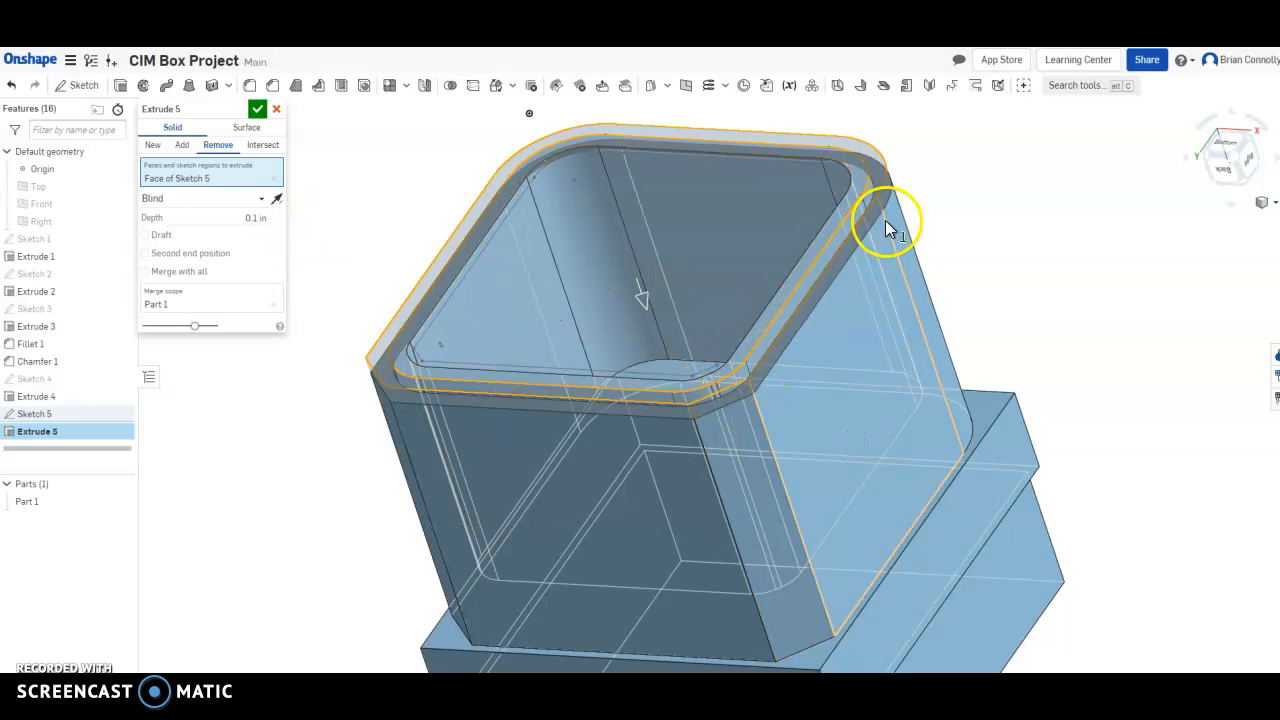
{"action": "right_click_drag", "start_coordinate": [947, 240], "coordinate": [958, 198]}
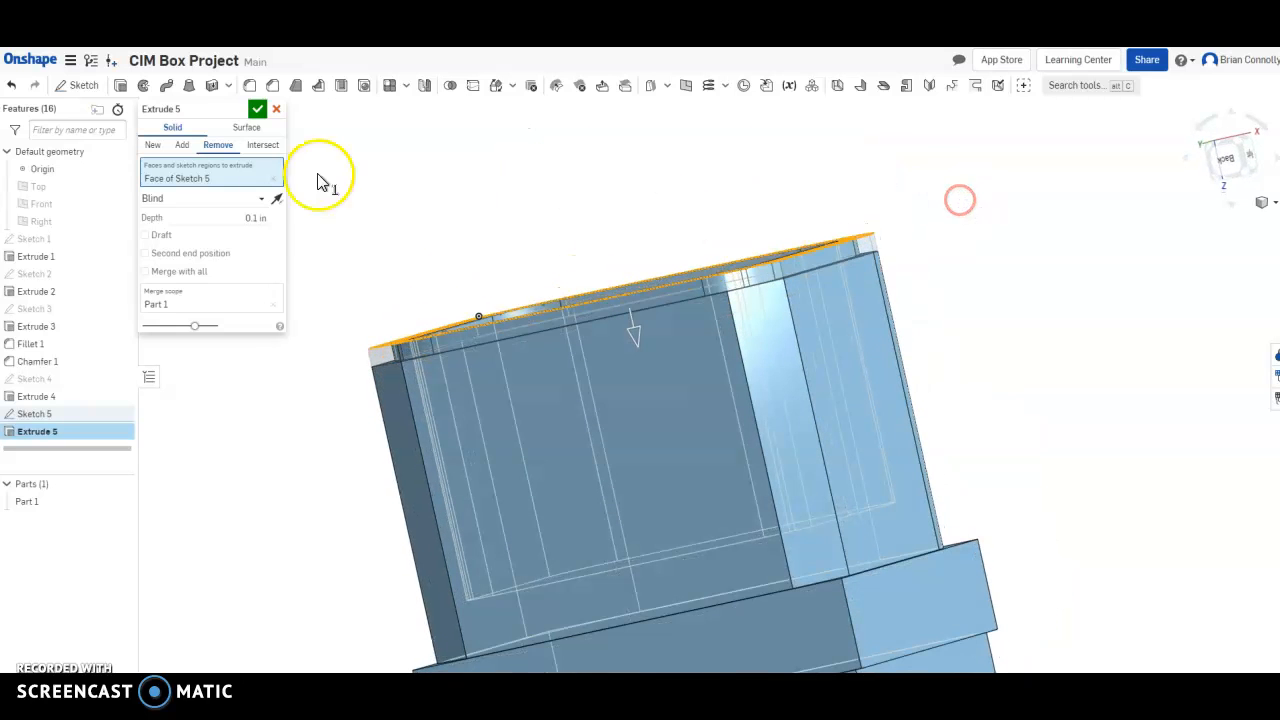
{"action": "left_click", "coordinate": [257, 108]}
Step: Examine the stepped lip around the pocket opening, including its rounded corner above the chamfer
{"action": "right_click_drag", "start_coordinate": [958, 295], "coordinate": [1013, 338]}
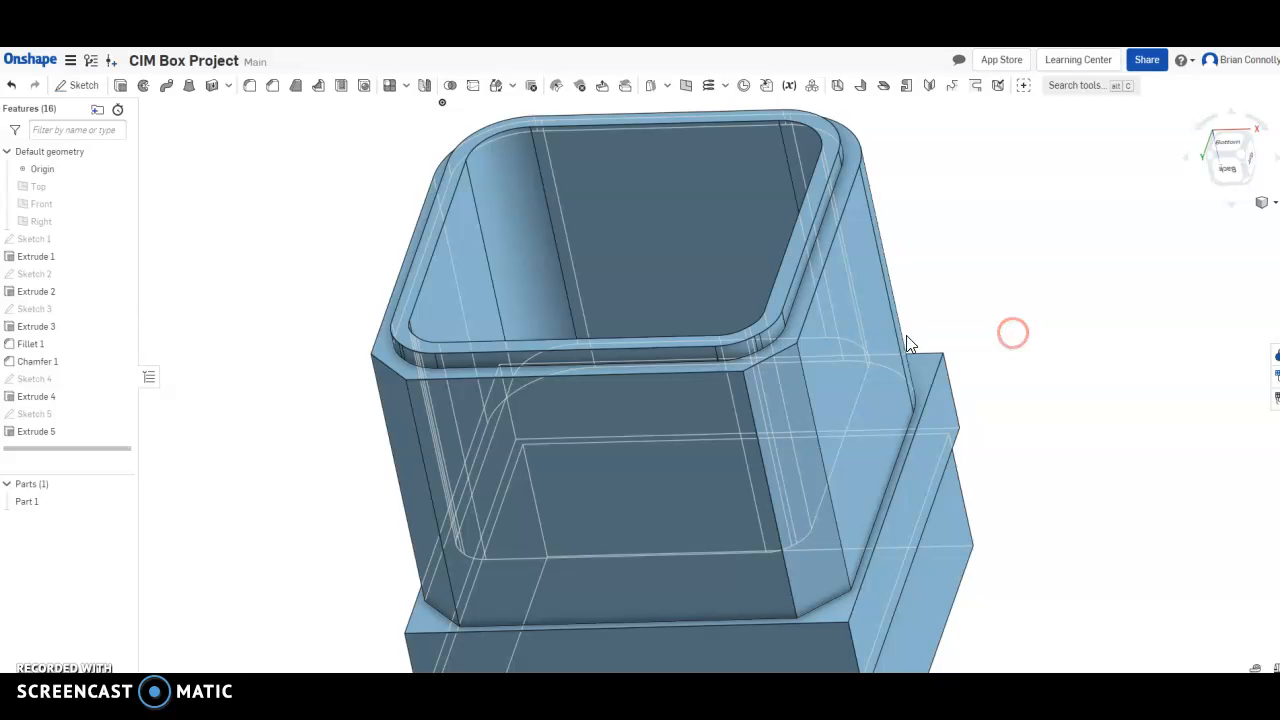
{"action": "right_click_drag", "start_coordinate": [720, 339], "coordinate": [637, 391]}
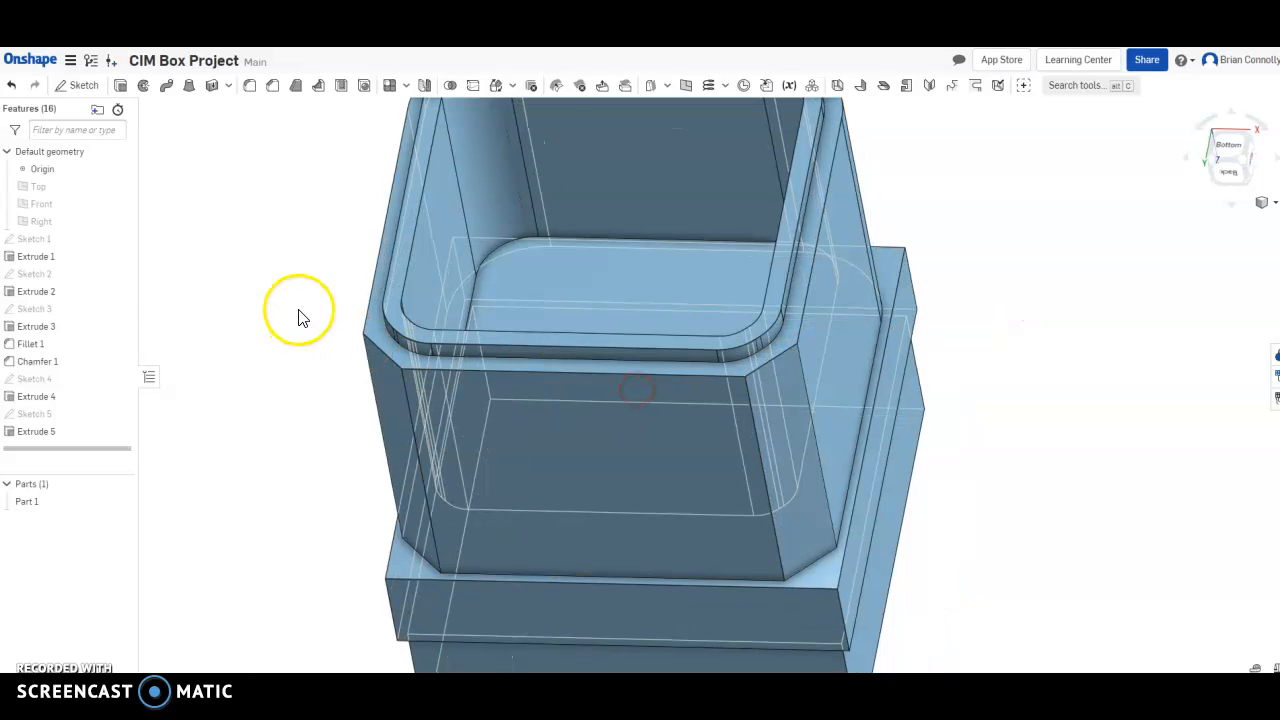
{"action": "scroll", "coordinate": [298, 318], "scroll_direction": "down", "scroll_amount": 3}
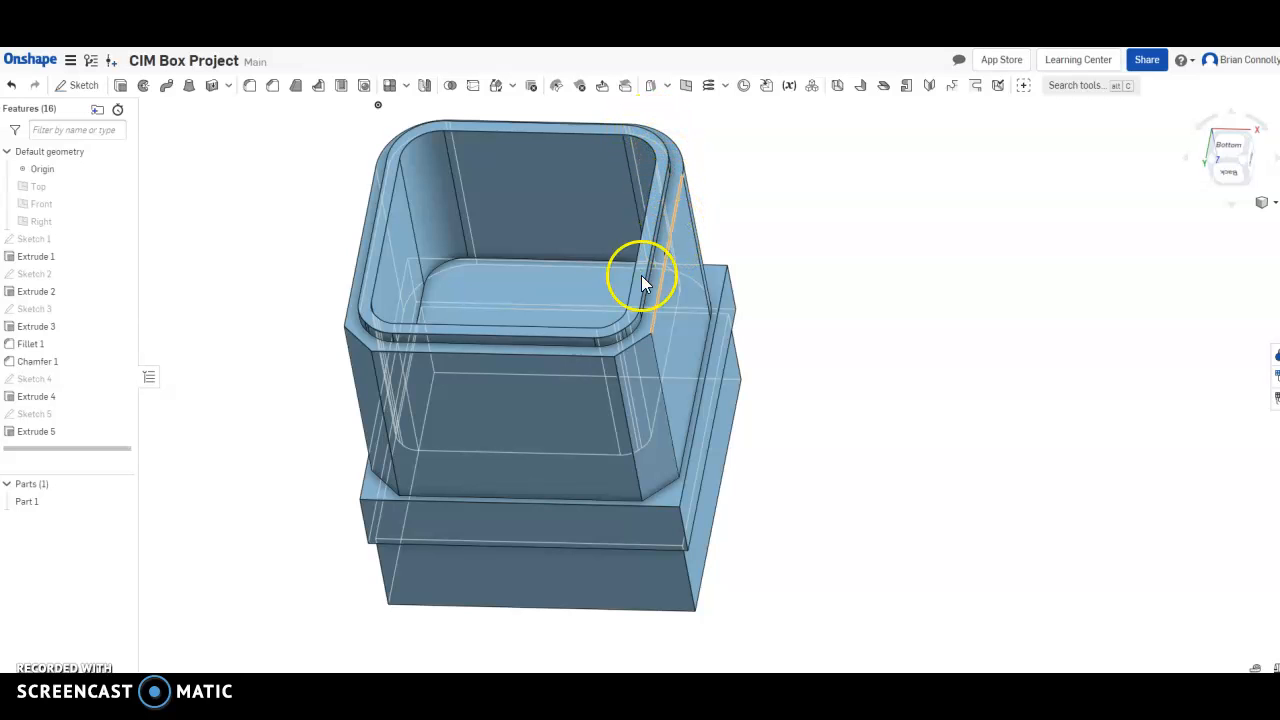
{"action": "scroll", "coordinate": [623, 336], "scroll_direction": "up", "scroll_amount": 4}
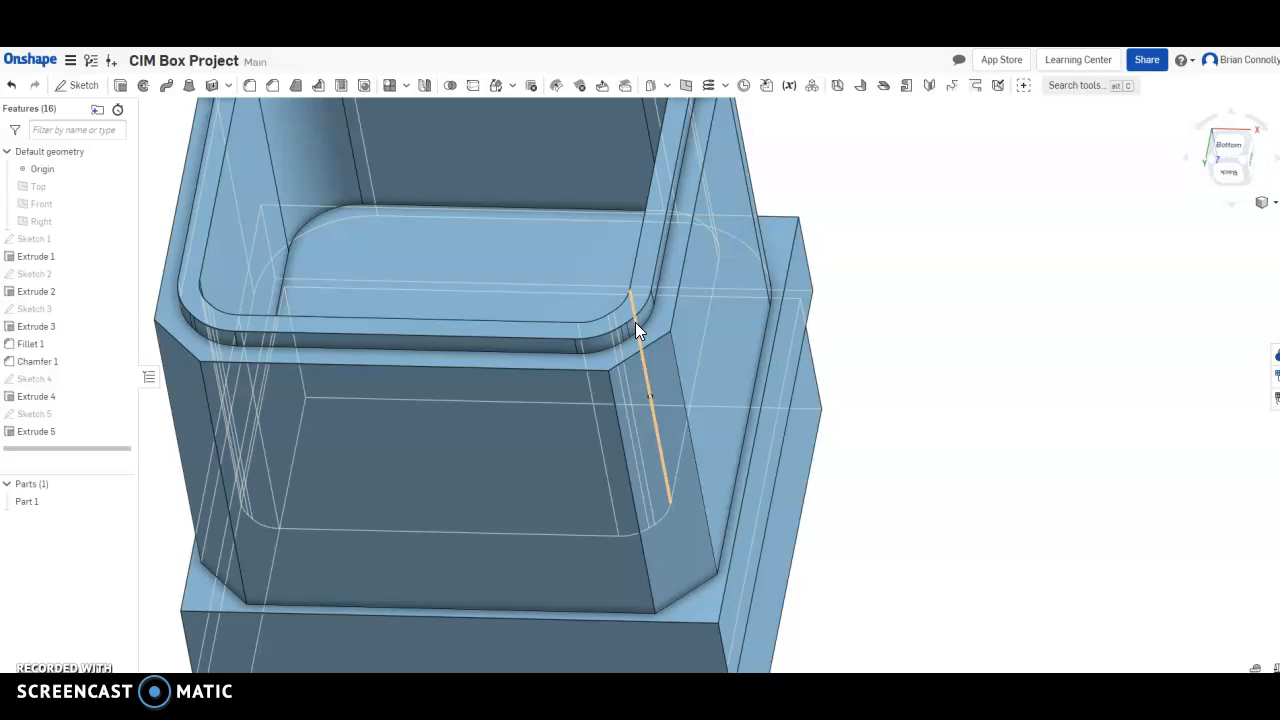
{"action": "left_click", "coordinate": [613, 341]}
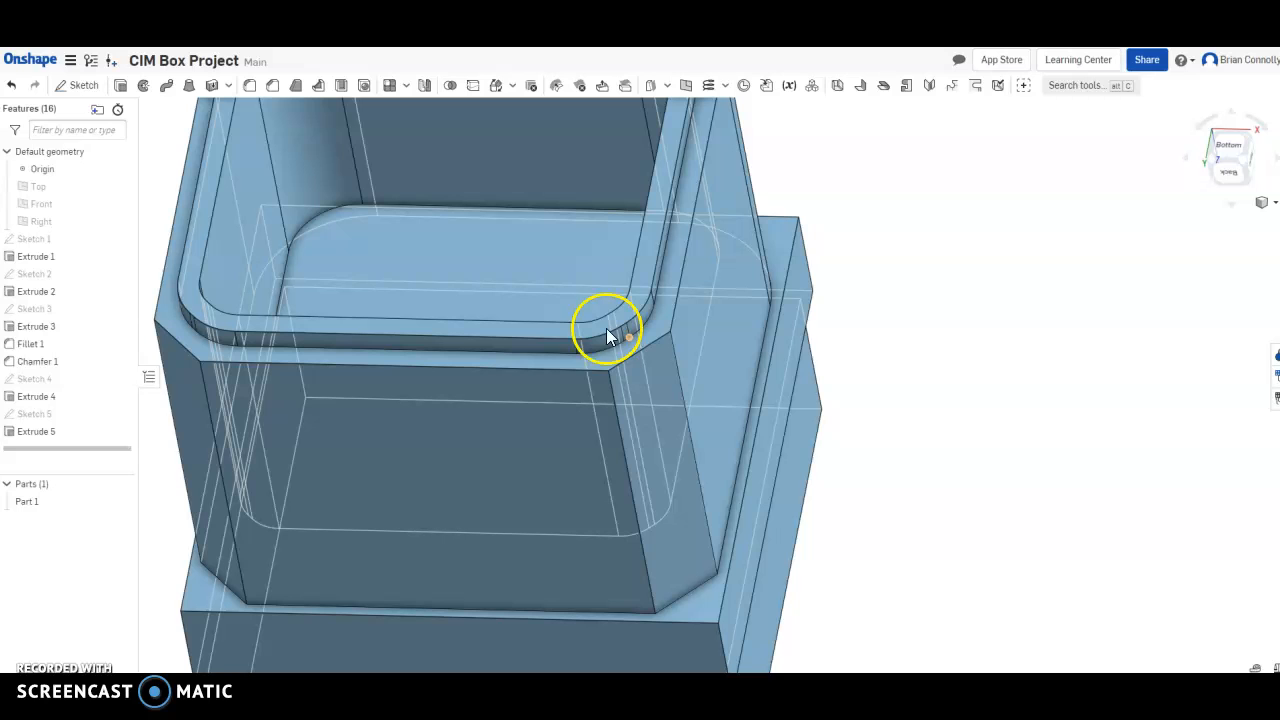
{"action": "scroll", "coordinate": [860, 317], "scroll_direction": "up", "scroll_amount": 1}
{"action": "scroll", "coordinate": [860, 317], "scroll_direction": "down", "scroll_amount": 2}
{"action": "scroll", "coordinate": [860, 317], "scroll_direction": "down", "scroll_amount": 3}
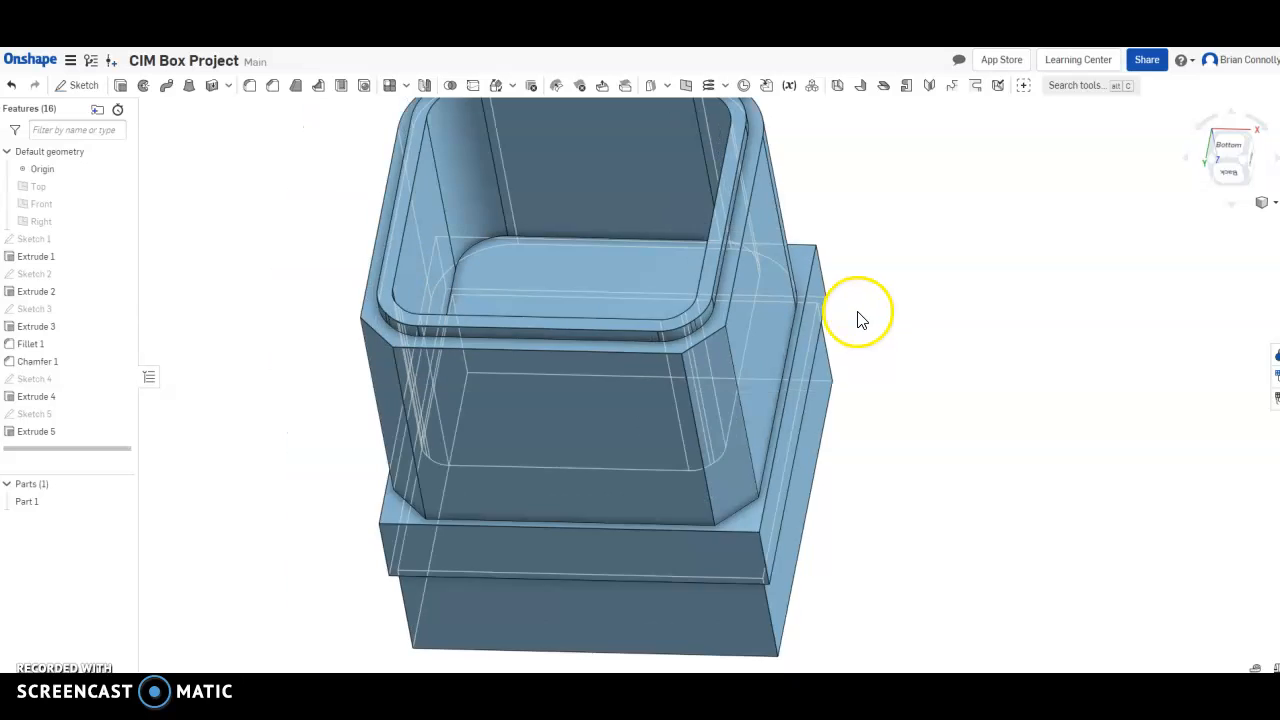
Step: Start a sketch on the block's top face and project the raised band's square outline onto it
{"action": "left_click", "coordinate": [1250, 193]}
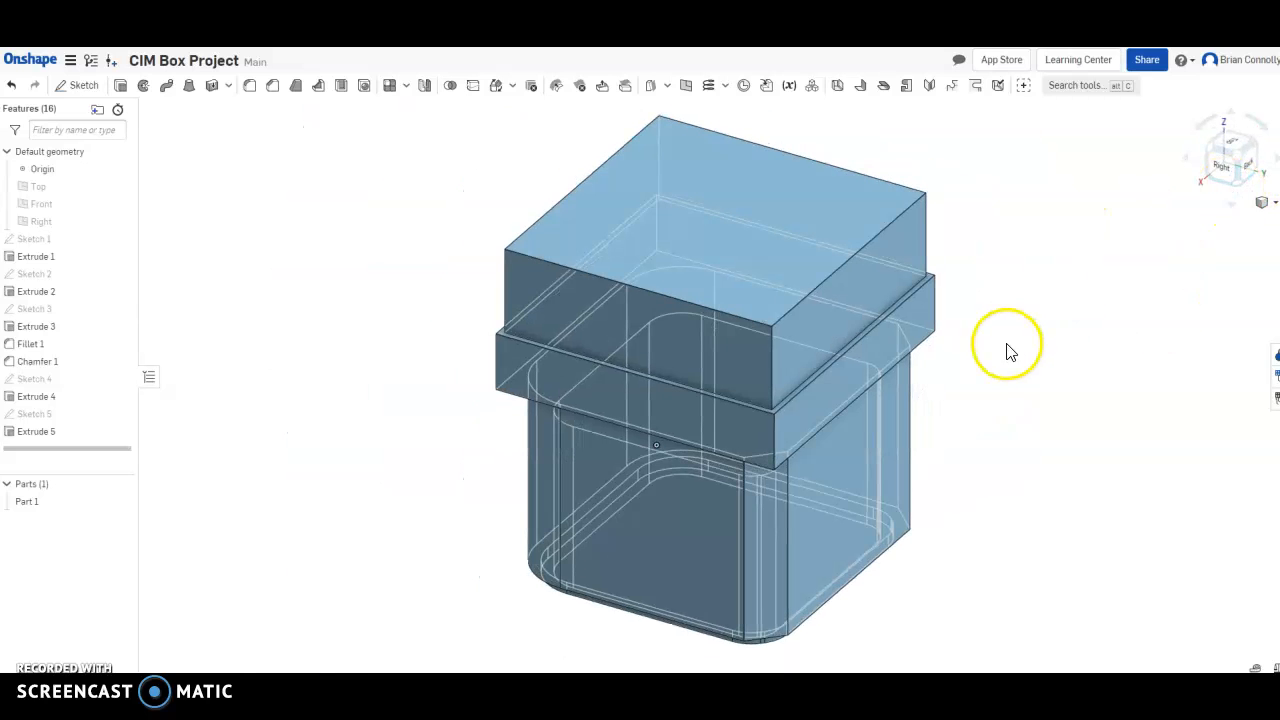
{"action": "left_click", "coordinate": [76, 85]}
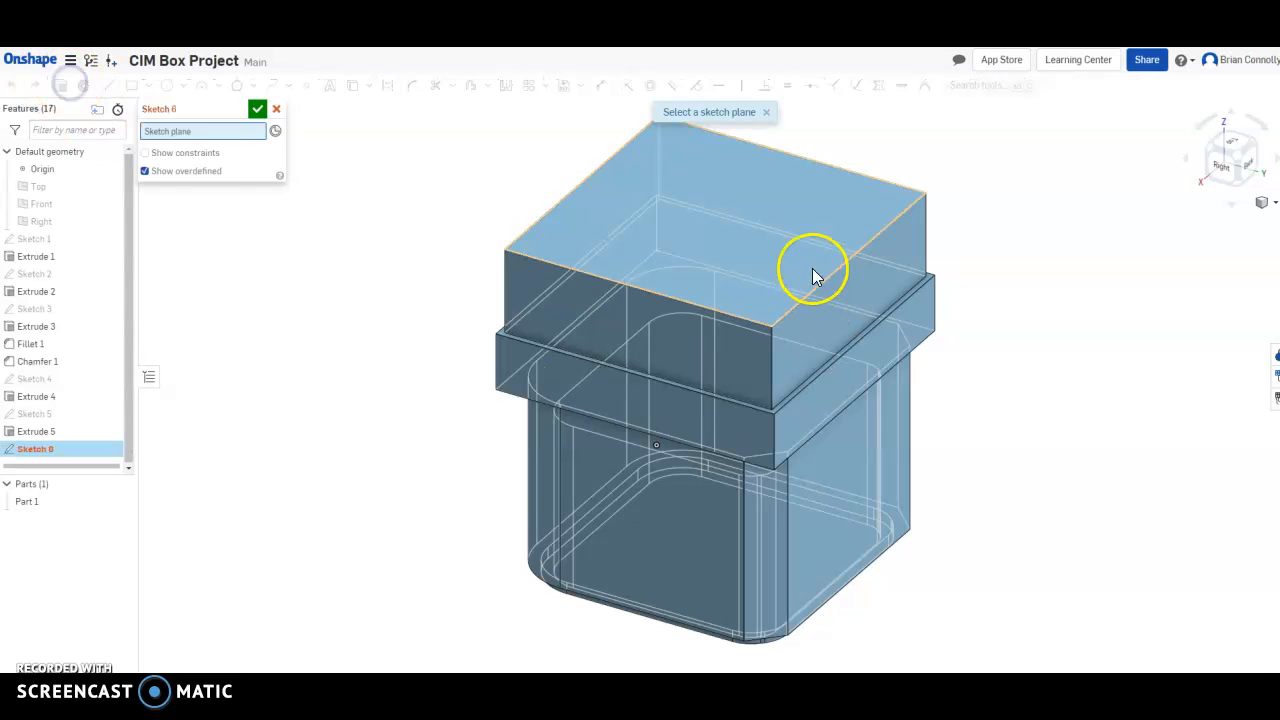
{"action": "left_click", "coordinate": [722, 229]}
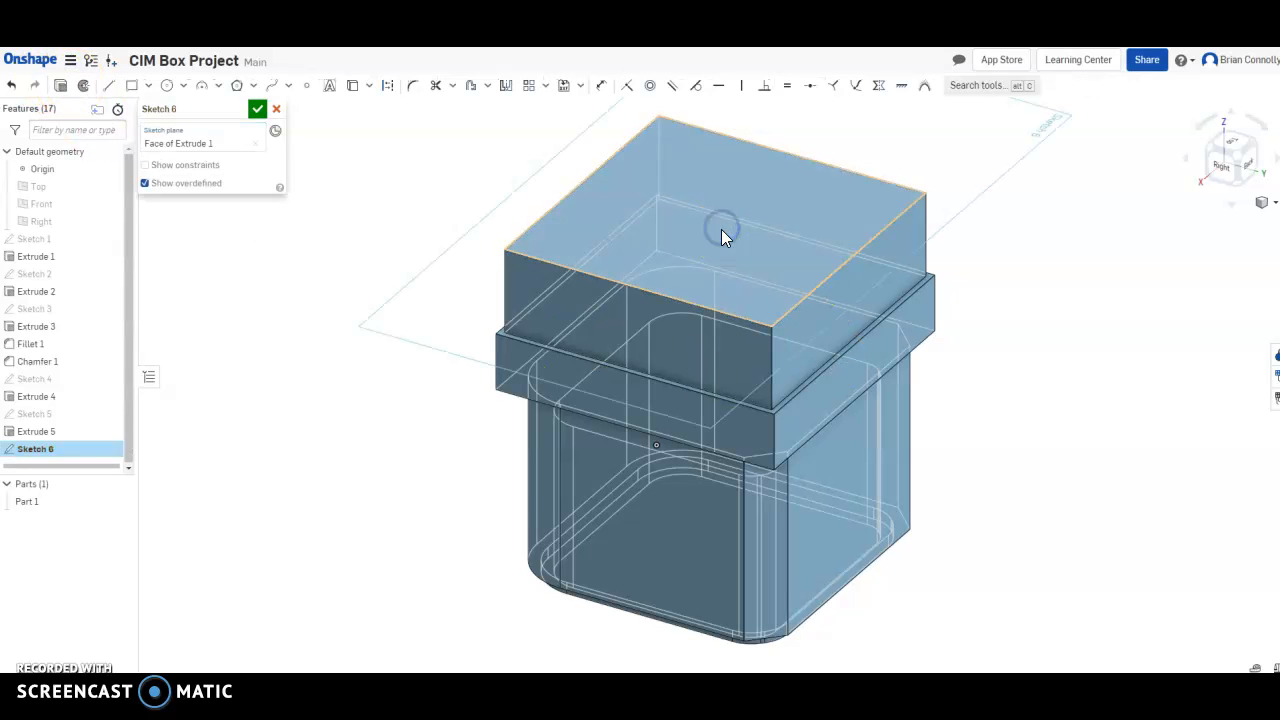
{"action": "left_click", "coordinate": [352, 90]}
{"action": "right_click_drag", "start_coordinate": [993, 438], "coordinate": [986, 306]}
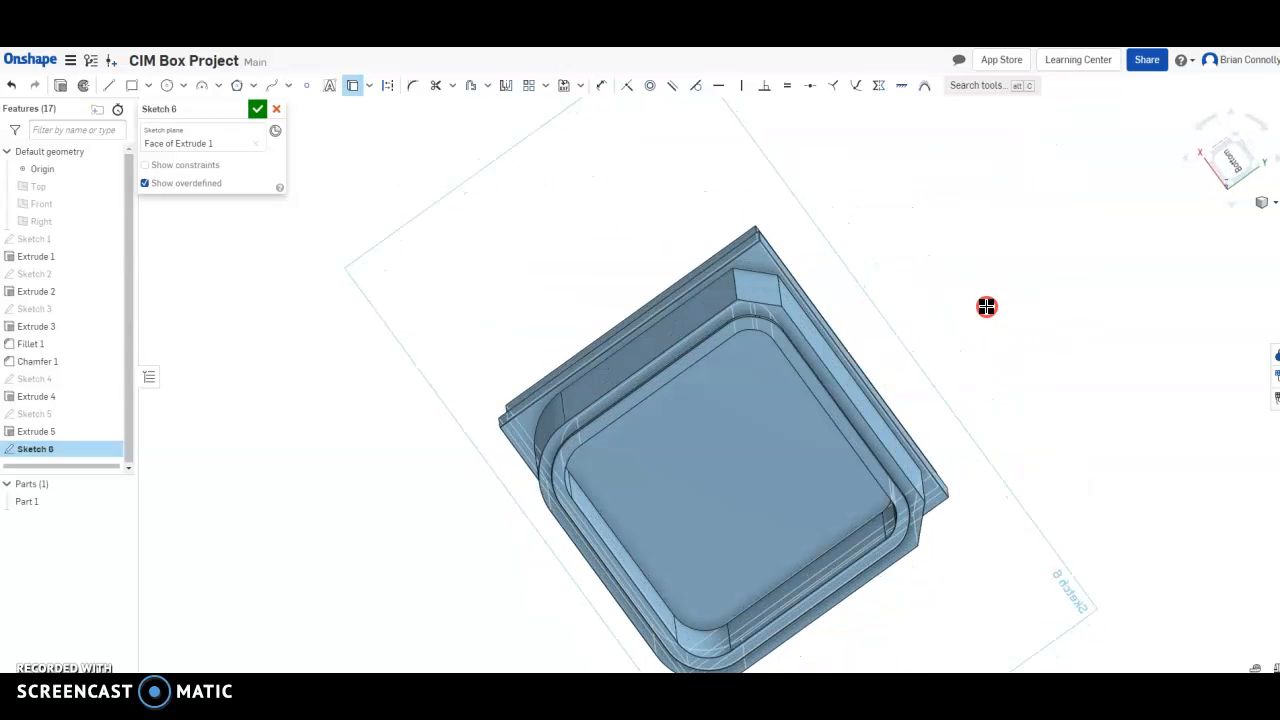
{"action": "left_click", "coordinate": [756, 260]}
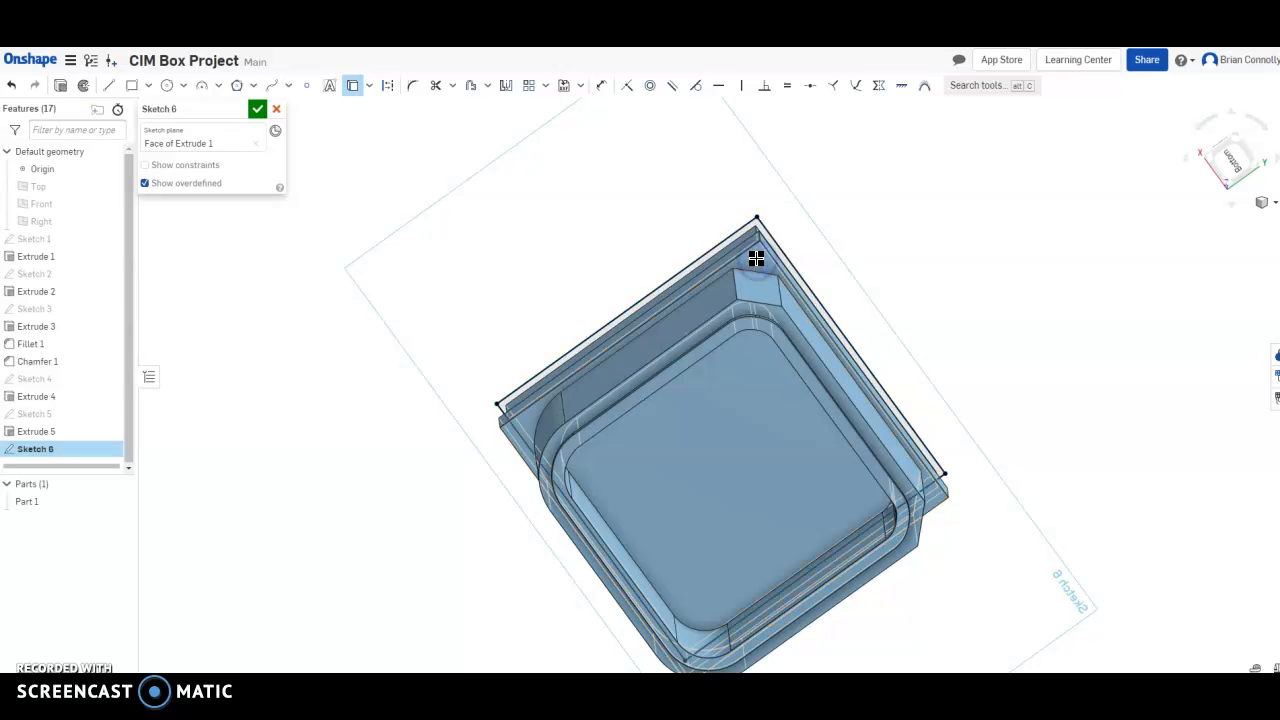
{"action": "left_click", "coordinate": [1236, 137]}
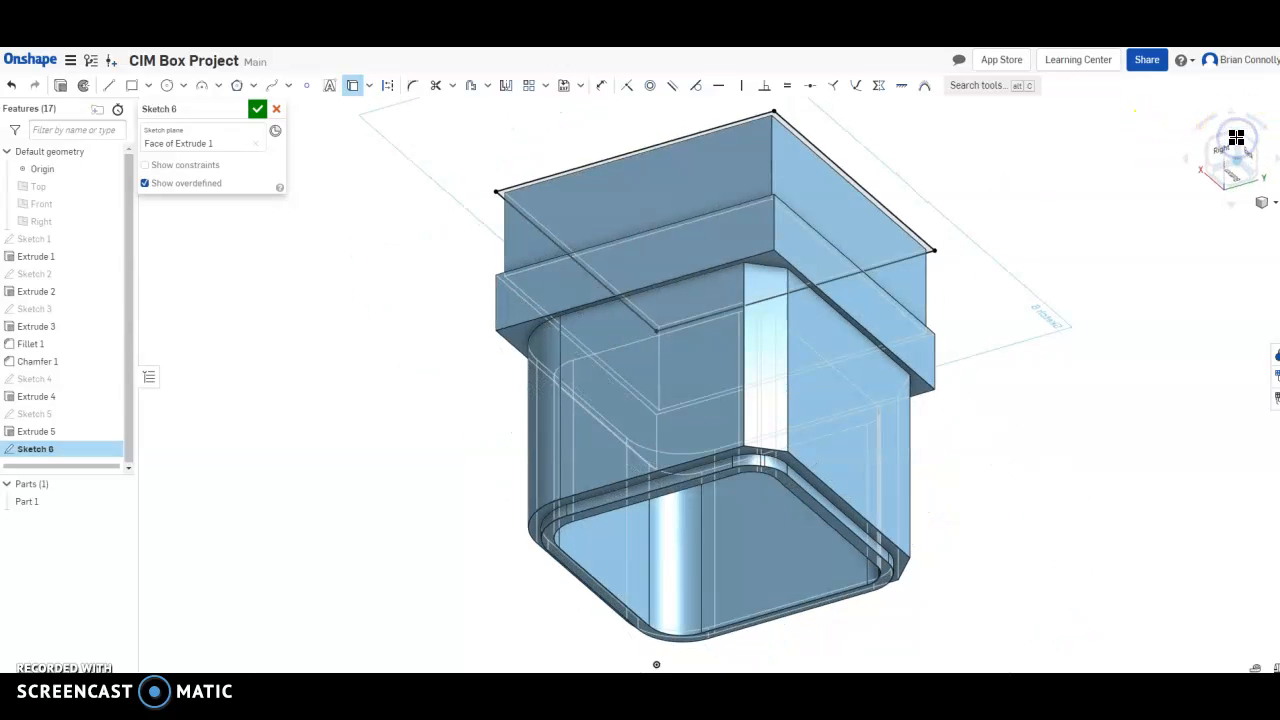
{"action": "left_click", "coordinate": [1233, 130]}
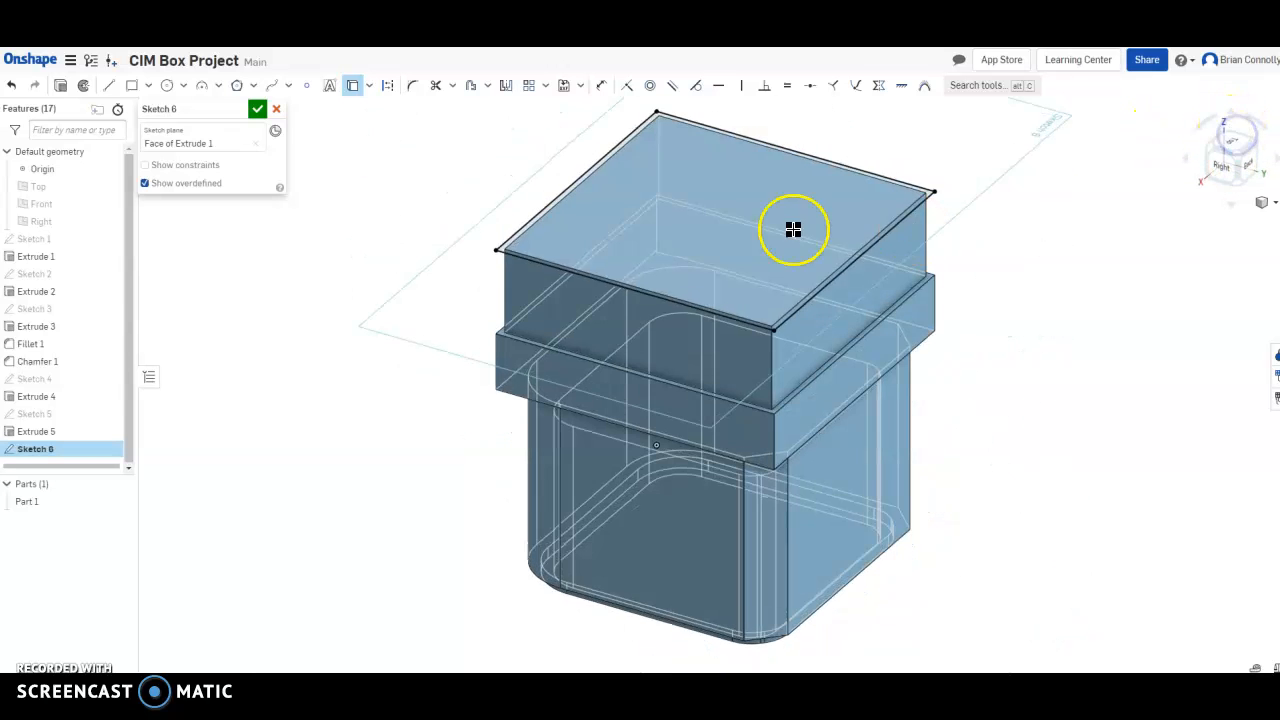
Step: Project the ledge face around the lip, with its filleted and chamfered corners, into the top-face sketch and finish the sketch
{"action": "left_click", "coordinate": [1242, 183]}
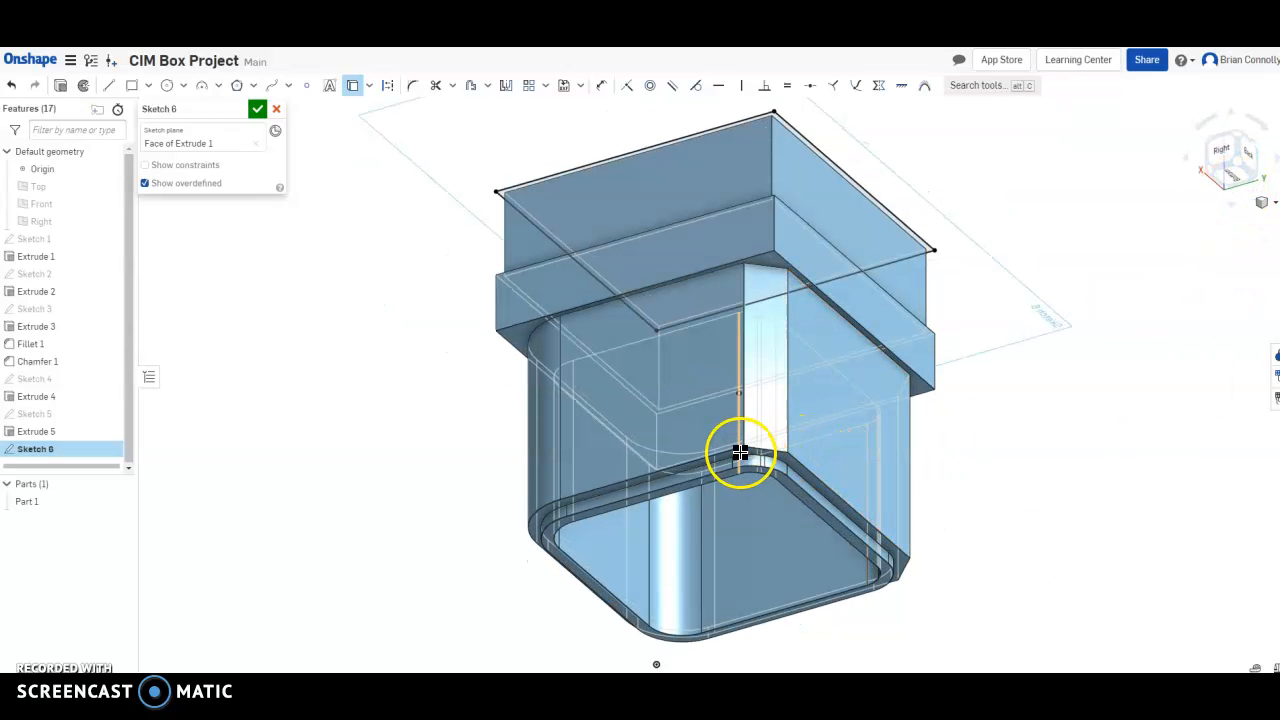
{"action": "scroll", "coordinate": [740, 452], "scroll_direction": "down", "scroll_amount": 1}
{"action": "scroll", "coordinate": [740, 450], "scroll_direction": "up", "scroll_amount": 6}
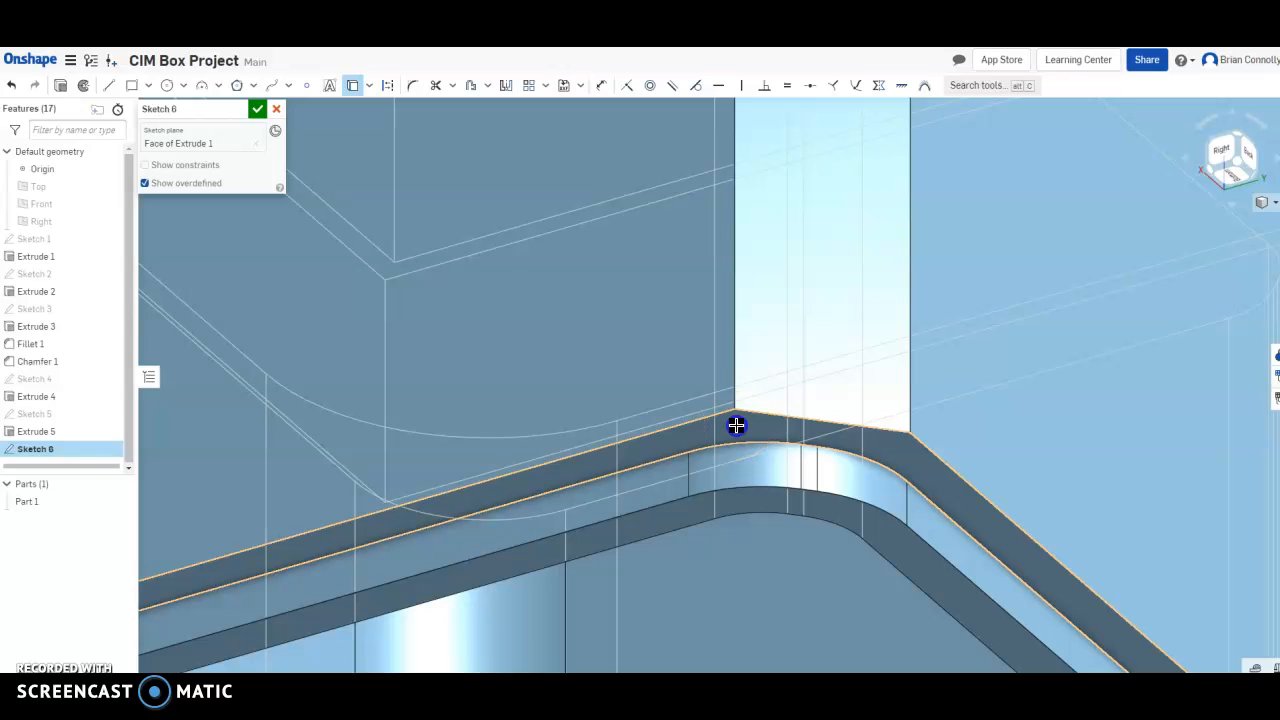
{"action": "left_click", "coordinate": [1225, 140]}
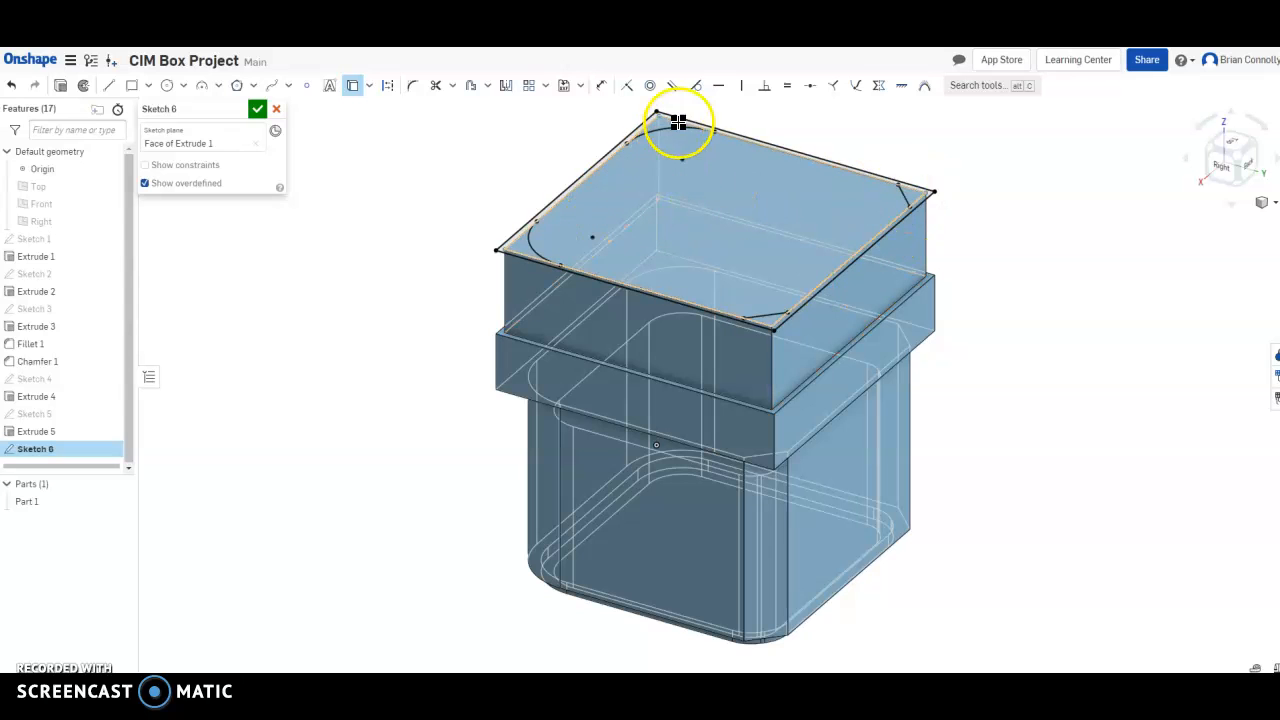
{"action": "left_click", "coordinate": [257, 109]}
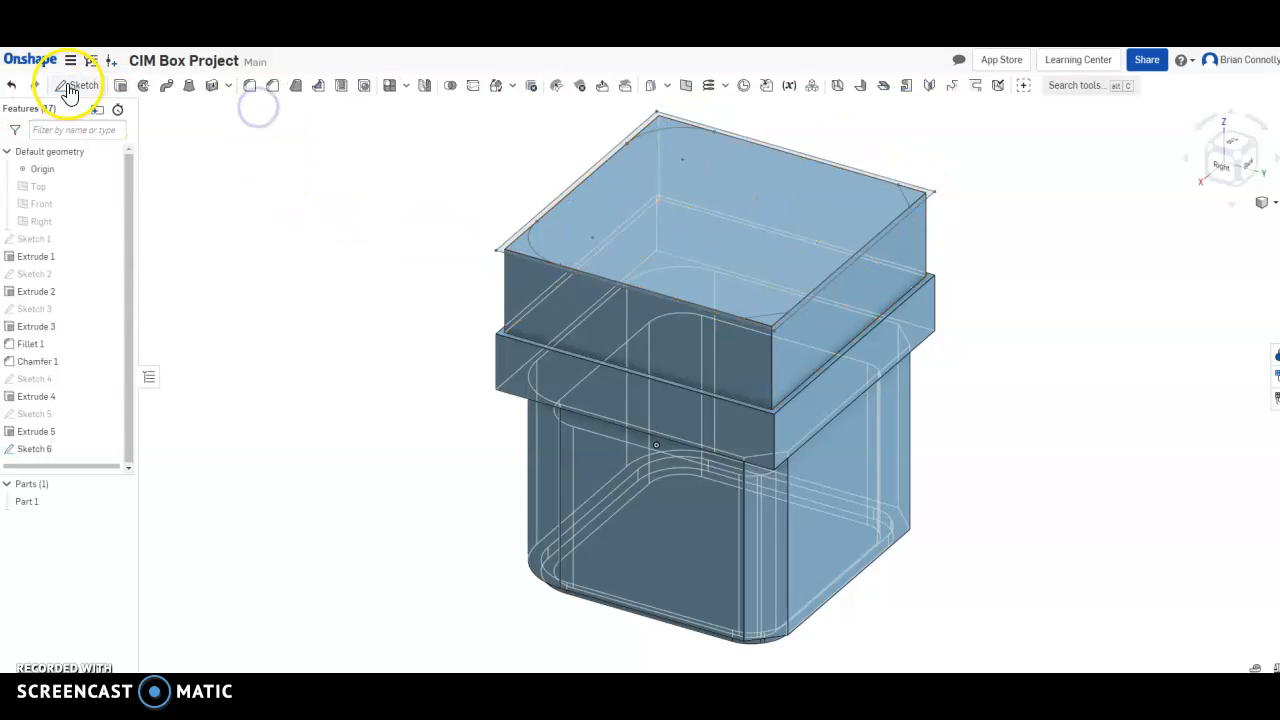
Step: Extrude the four corner regions of the top-face sketch as a Remove, ending Up to face at the raised band's upper ledge
{"action": "left_click", "coordinate": [120, 85]}
{"action": "left_click", "coordinate": [522, 241]}
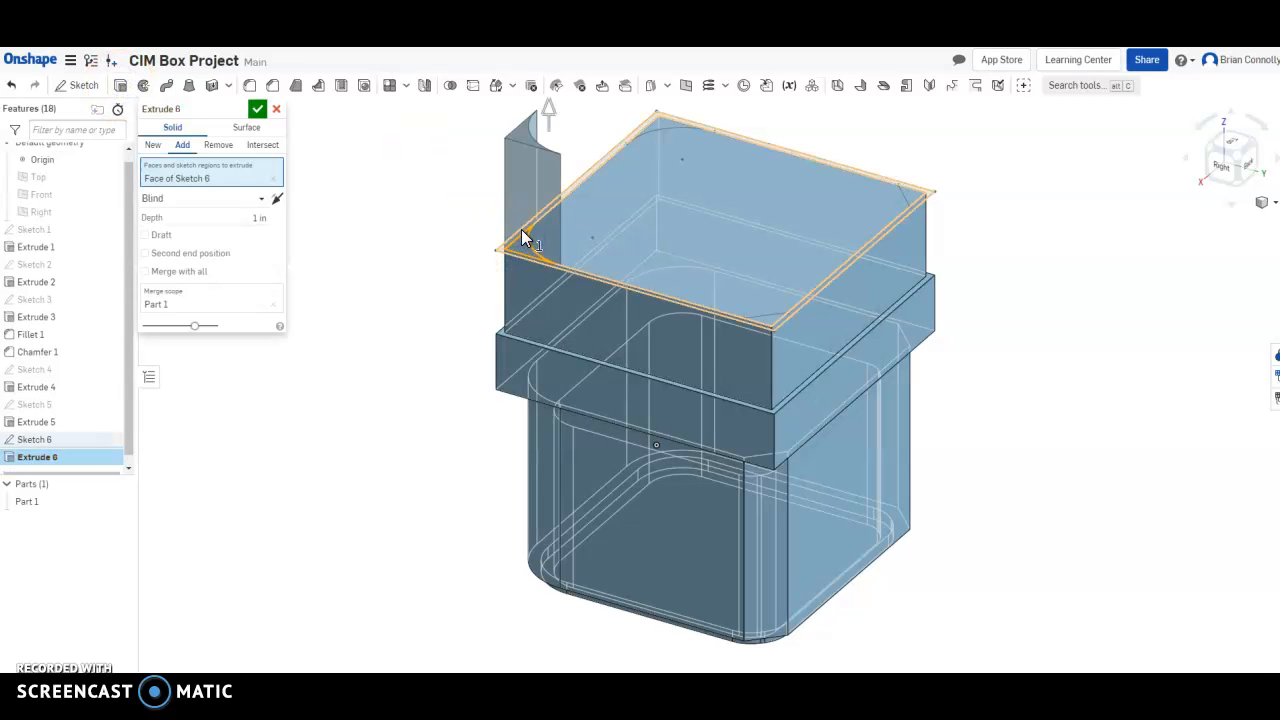
{"action": "left_click", "coordinate": [657, 124]}
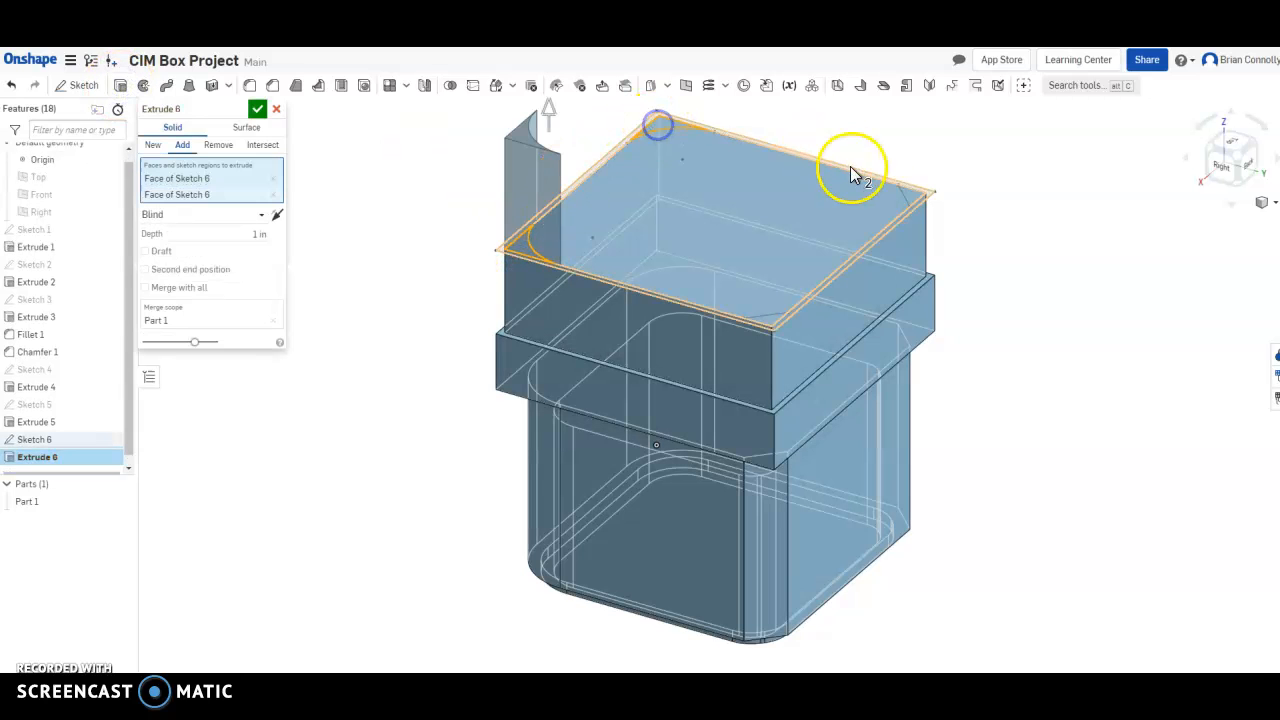
{"action": "left_click", "coordinate": [908, 196]}
{"action": "left_click", "coordinate": [769, 317]}
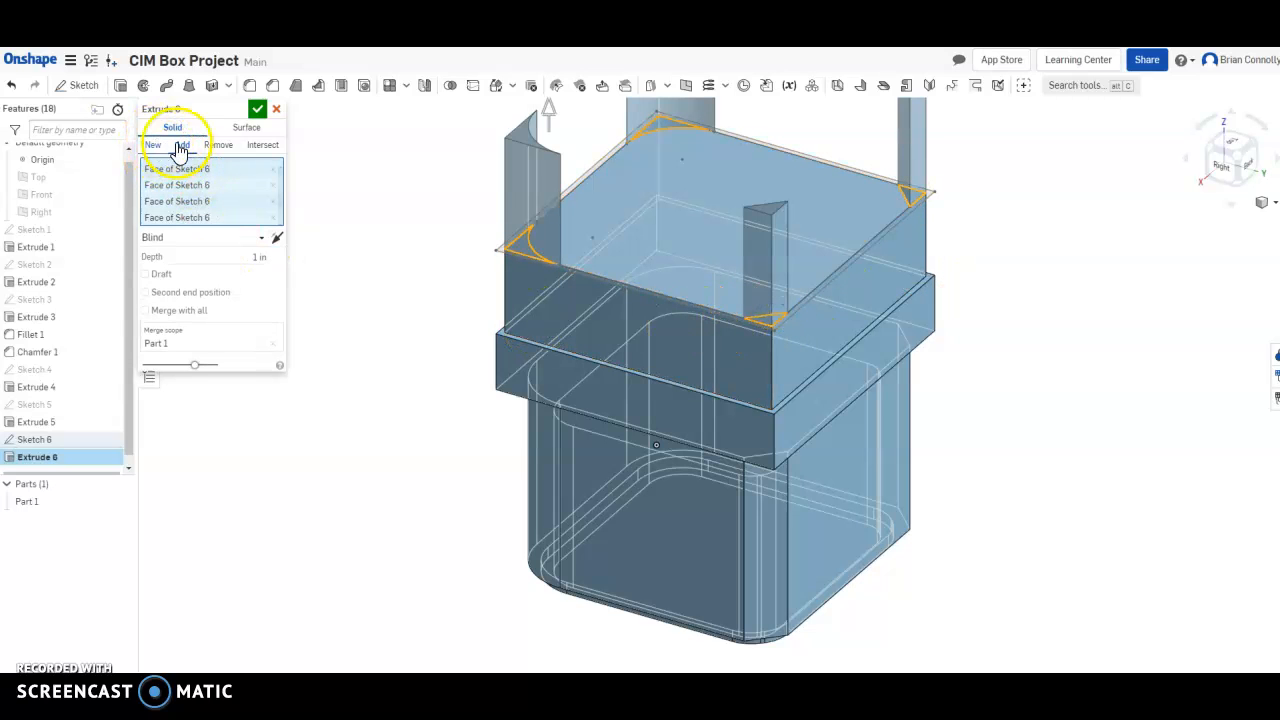
{"action": "left_click", "coordinate": [262, 237]}
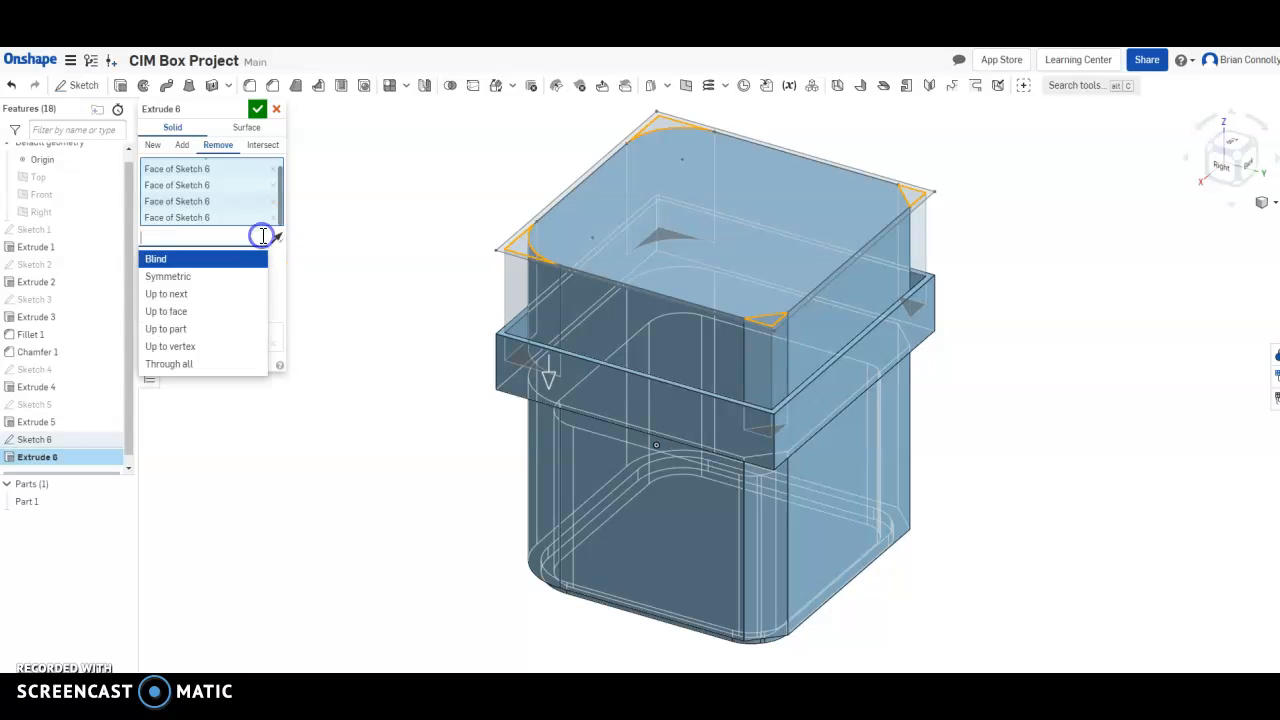
{"action": "left_click", "coordinate": [190, 311]}
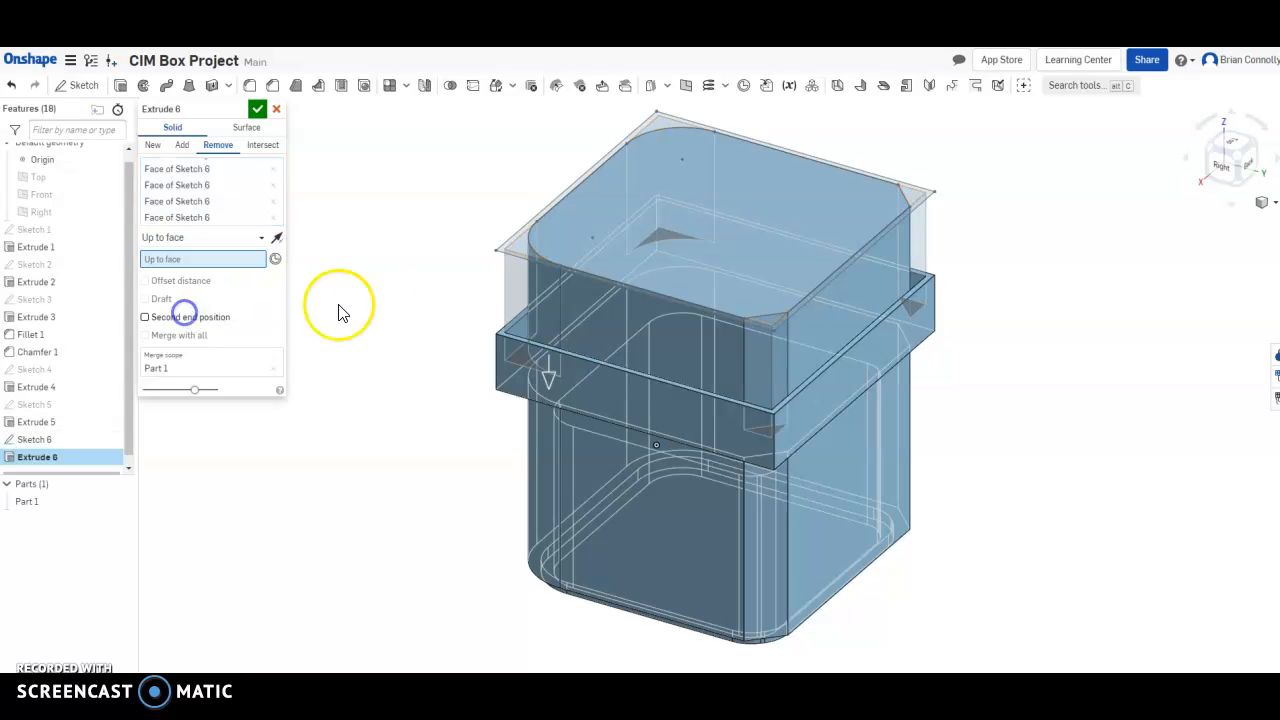
{"action": "scroll", "coordinate": [501, 336], "scroll_direction": "up", "scroll_amount": 2}
{"action": "scroll", "coordinate": [501, 336], "scroll_direction": "up", "scroll_amount": 3}
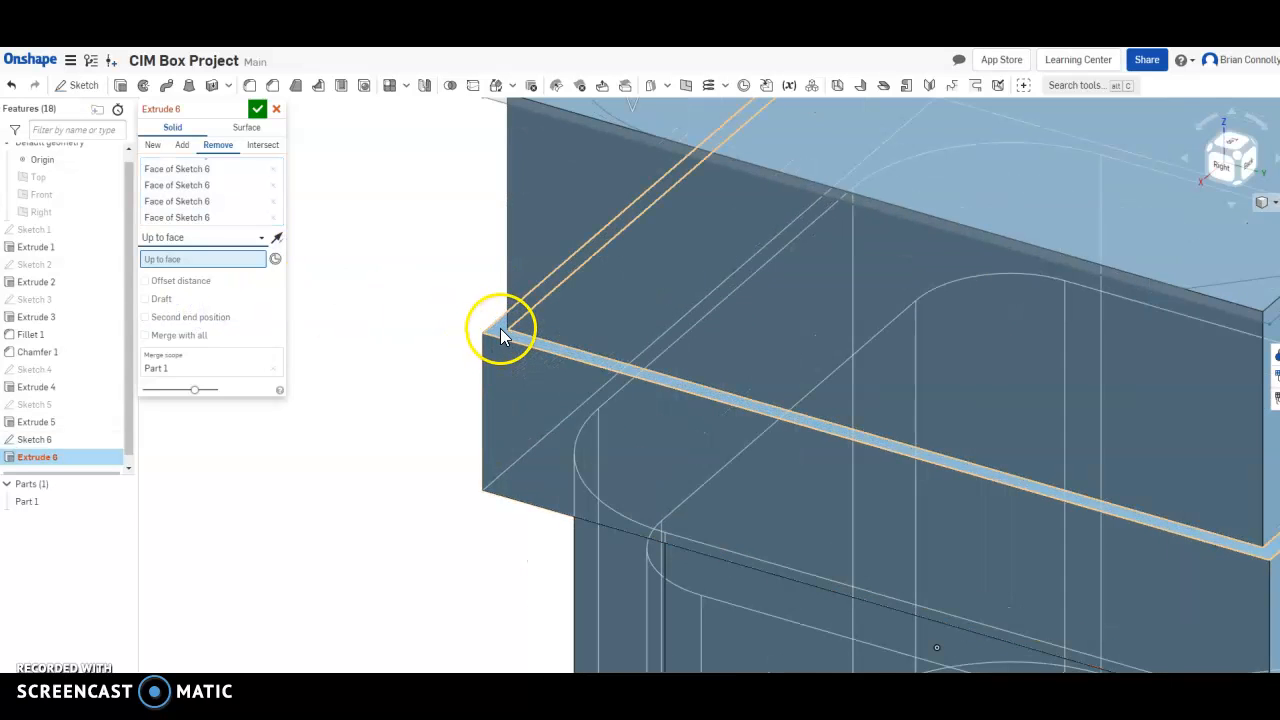
{"action": "left_click", "coordinate": [500, 334]}
{"action": "scroll", "coordinate": [503, 329], "scroll_direction": "down", "scroll_amount": 5}
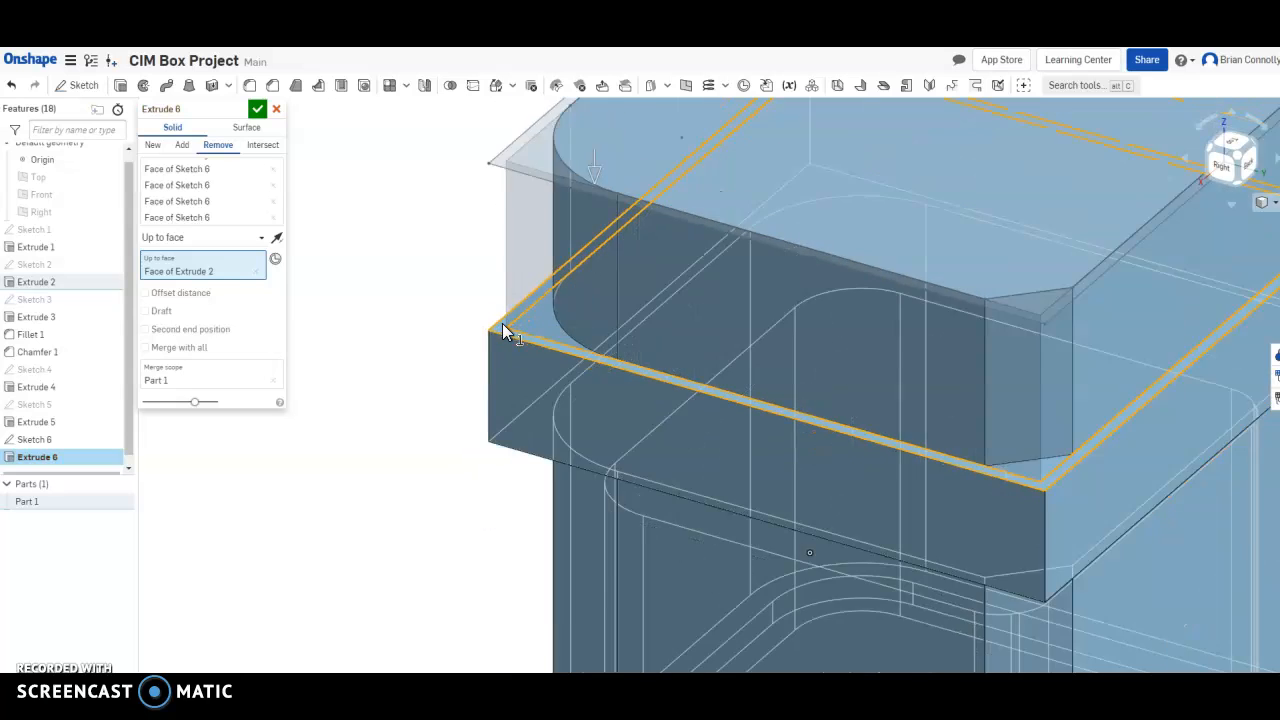
{"action": "left_click", "coordinate": [257, 108]}
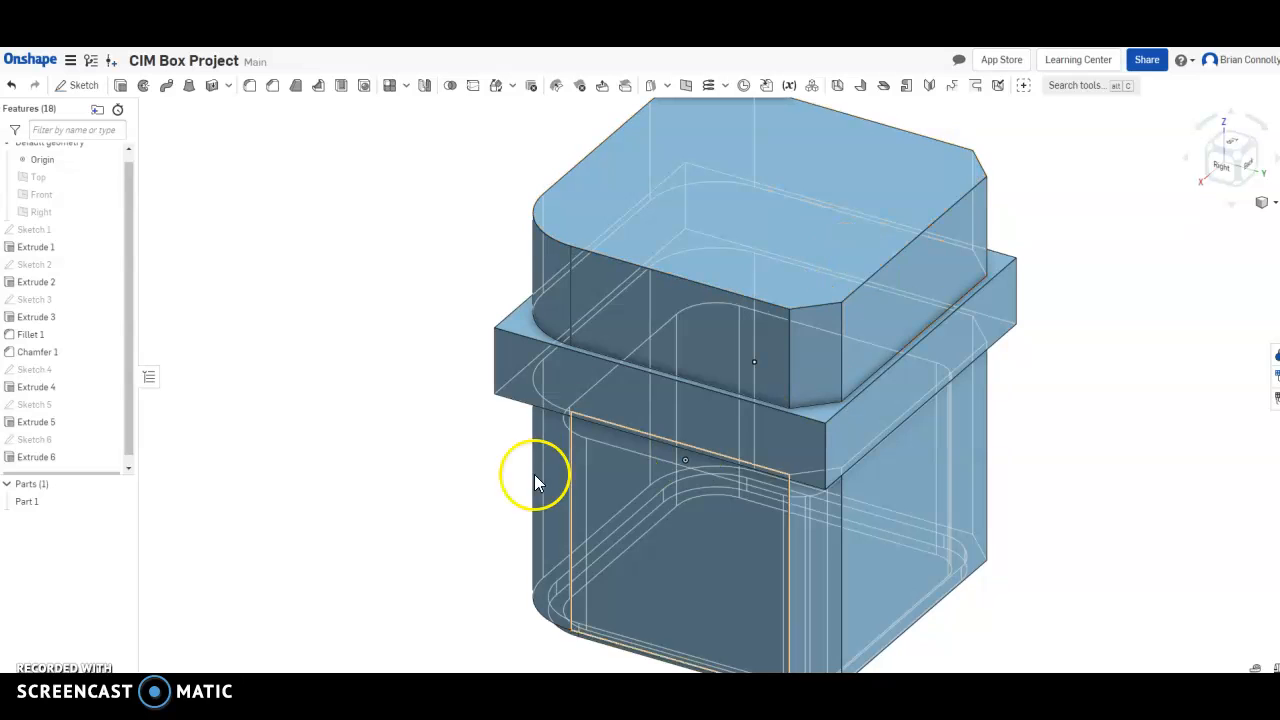
Step: Start a new sketch on the top face and project the inner and outer edges of the lip's rim face onto it
{"action": "left_click", "coordinate": [62, 85]}
{"action": "left_click", "coordinate": [704, 202]}
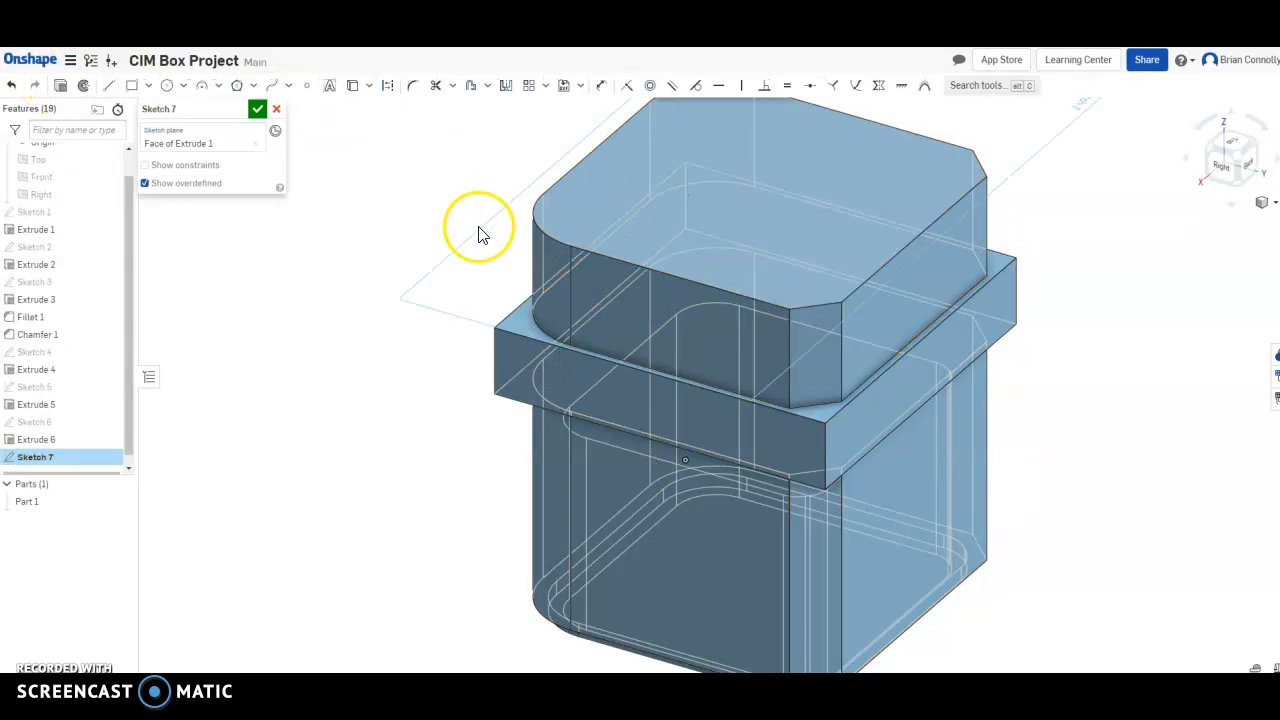
{"action": "right_click_drag", "start_coordinate": [449, 343], "coordinate": [414, 186]}
{"action": "left_click", "coordinate": [357, 88]}
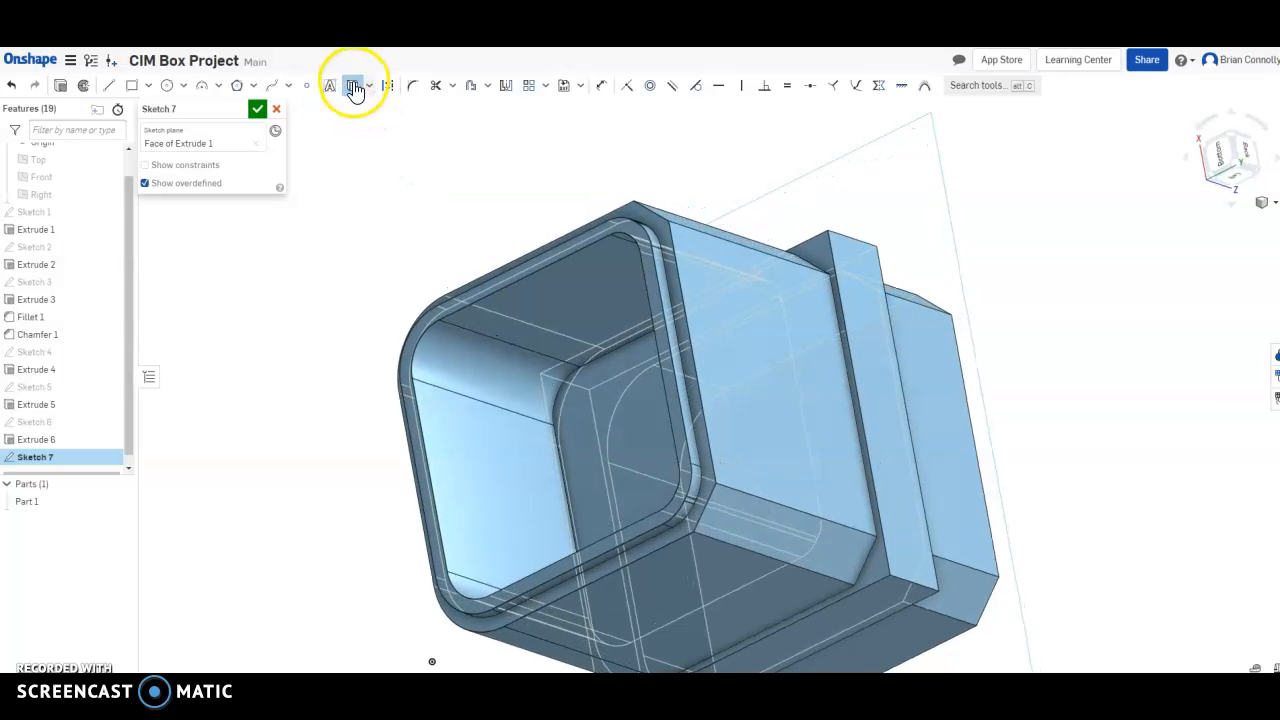
{"action": "left_click", "coordinate": [629, 225]}
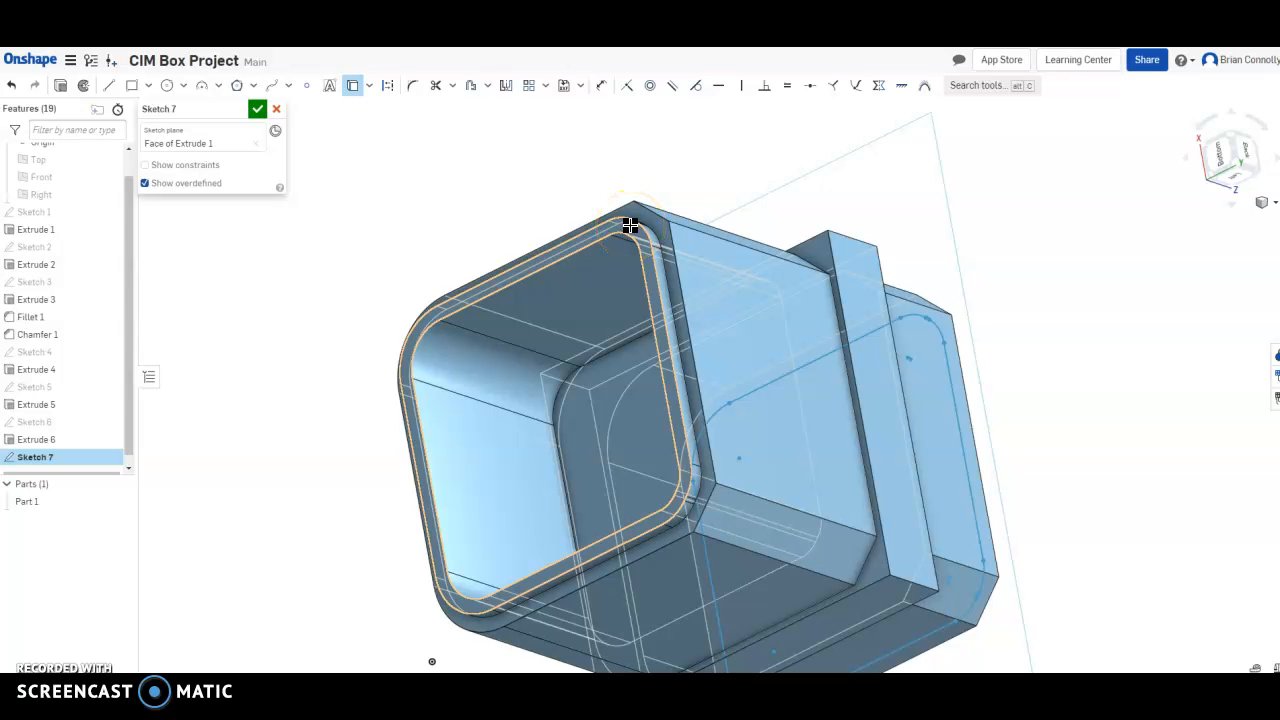
{"action": "left_click", "coordinate": [624, 228]}
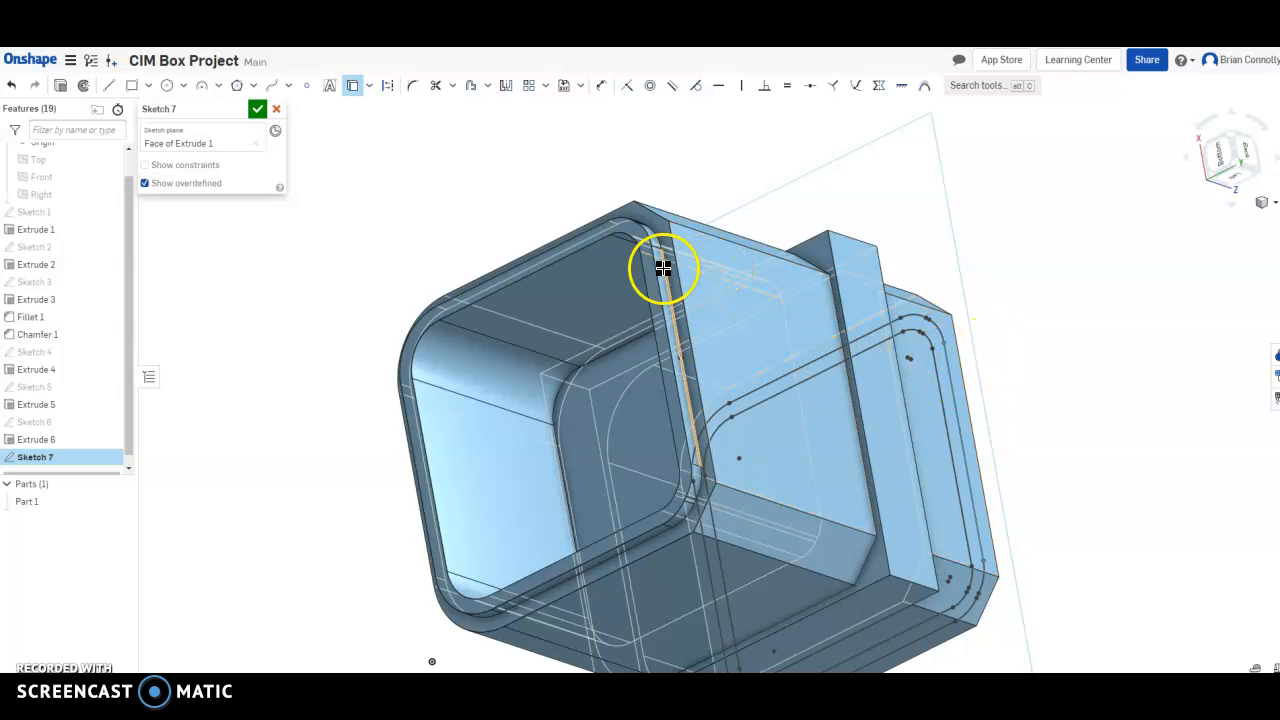
Step: Start an Offset in the top-face sketch and select every segment of the projected outer rim outline as one closed chain
{"action": "mouse_move", "coordinate": [1074, 320]}
{"action": "right_mouse_down"}
{"action": "mouse_move", "coordinate": [966, 389]}
{"action": "mouse_move", "coordinate": [897, 280]}
{"action": "mouse_move", "coordinate": [921, 277]}
{"action": "right_mouse_up"}
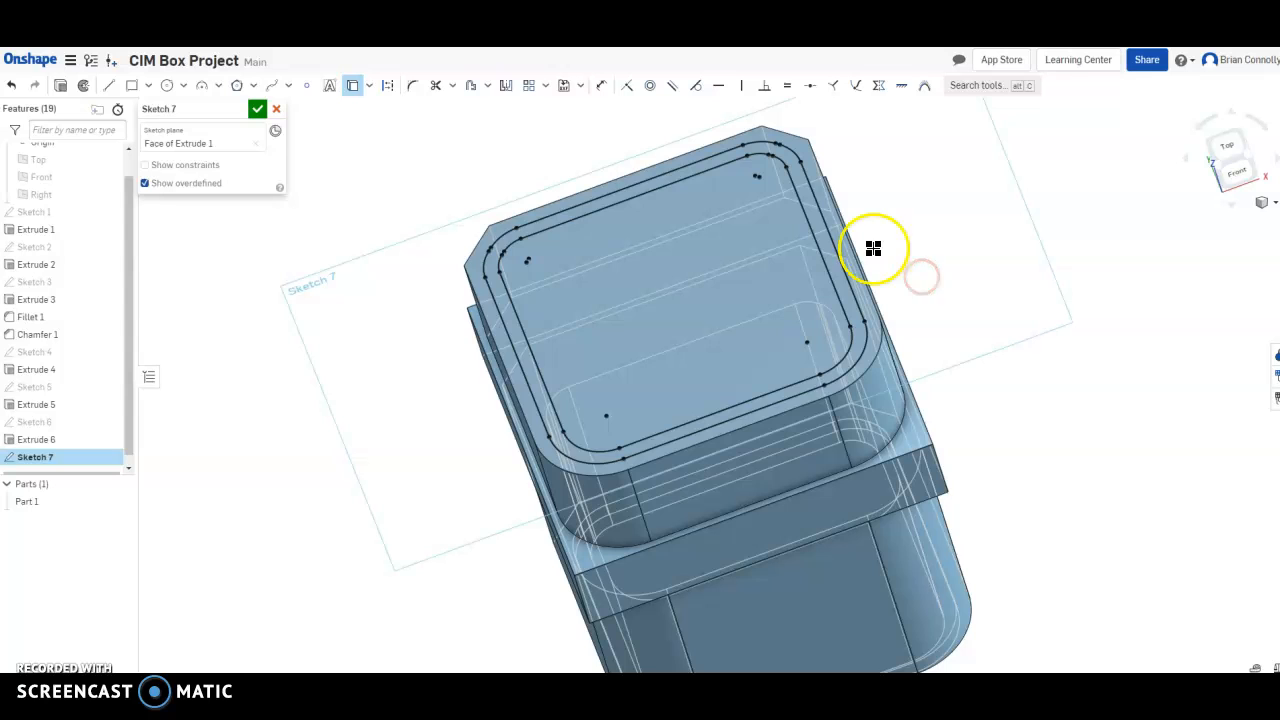
{"action": "left_click", "coordinate": [470, 85]}
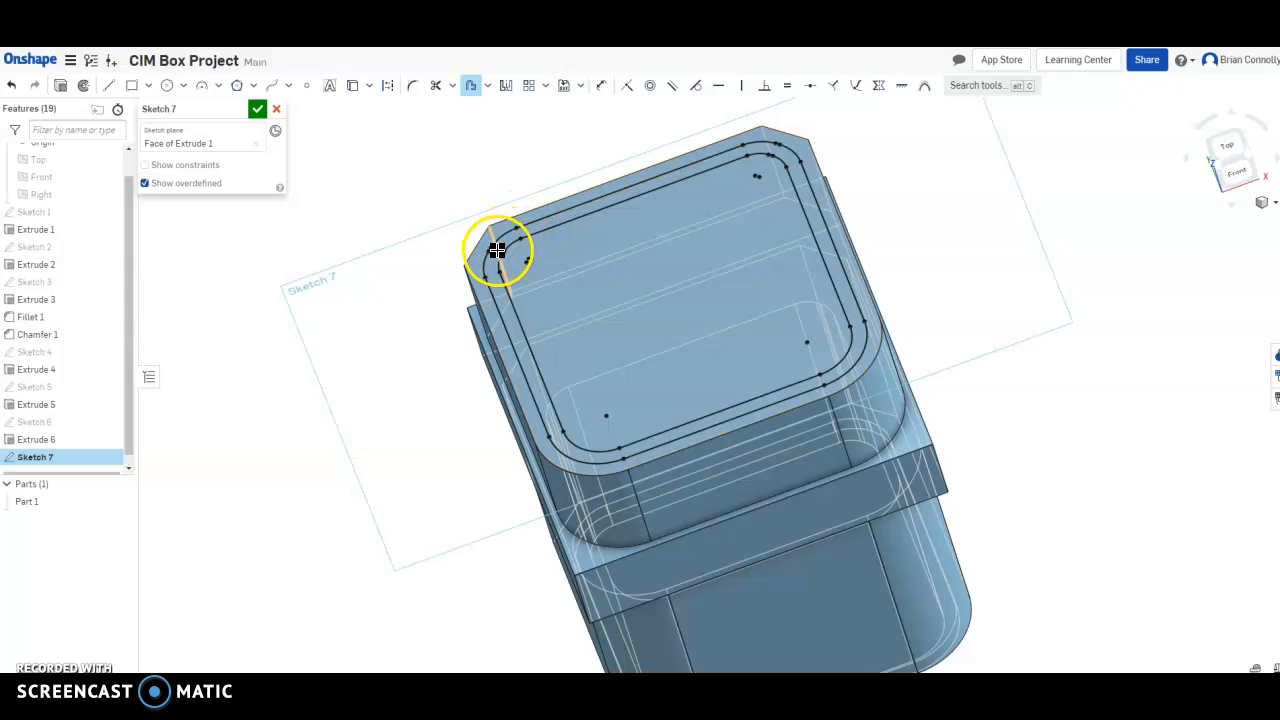
{"action": "left_click", "coordinate": [540, 222]}
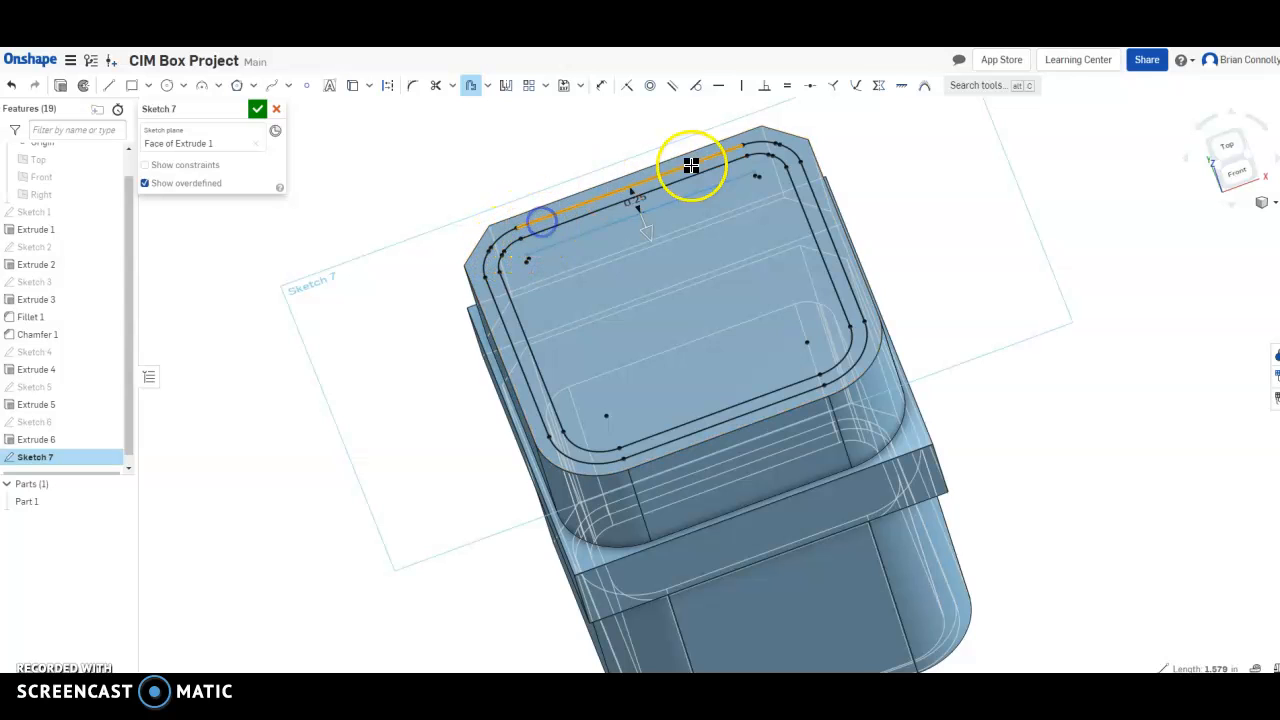
{"action": "left_click", "coordinate": [779, 144]}
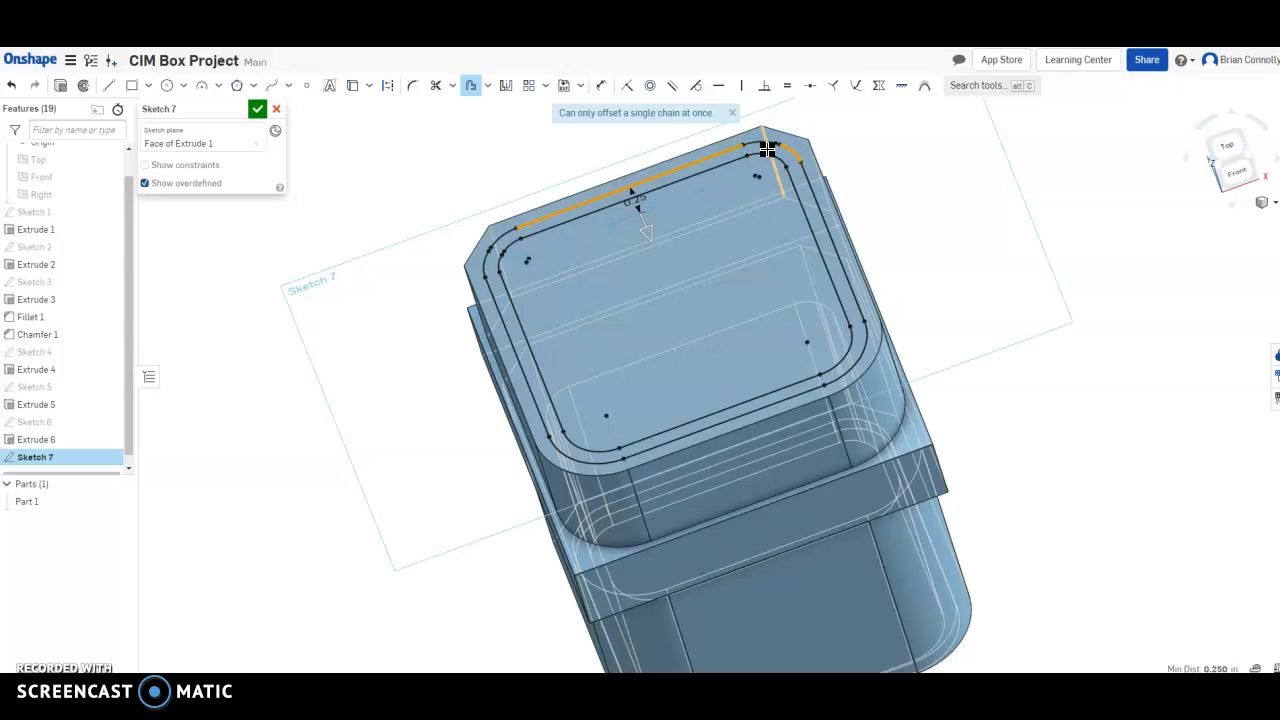
{"action": "scroll", "coordinate": [767, 148], "scroll_direction": "up", "scroll_amount": 5}
{"action": "left_click", "coordinate": [745, 139]}
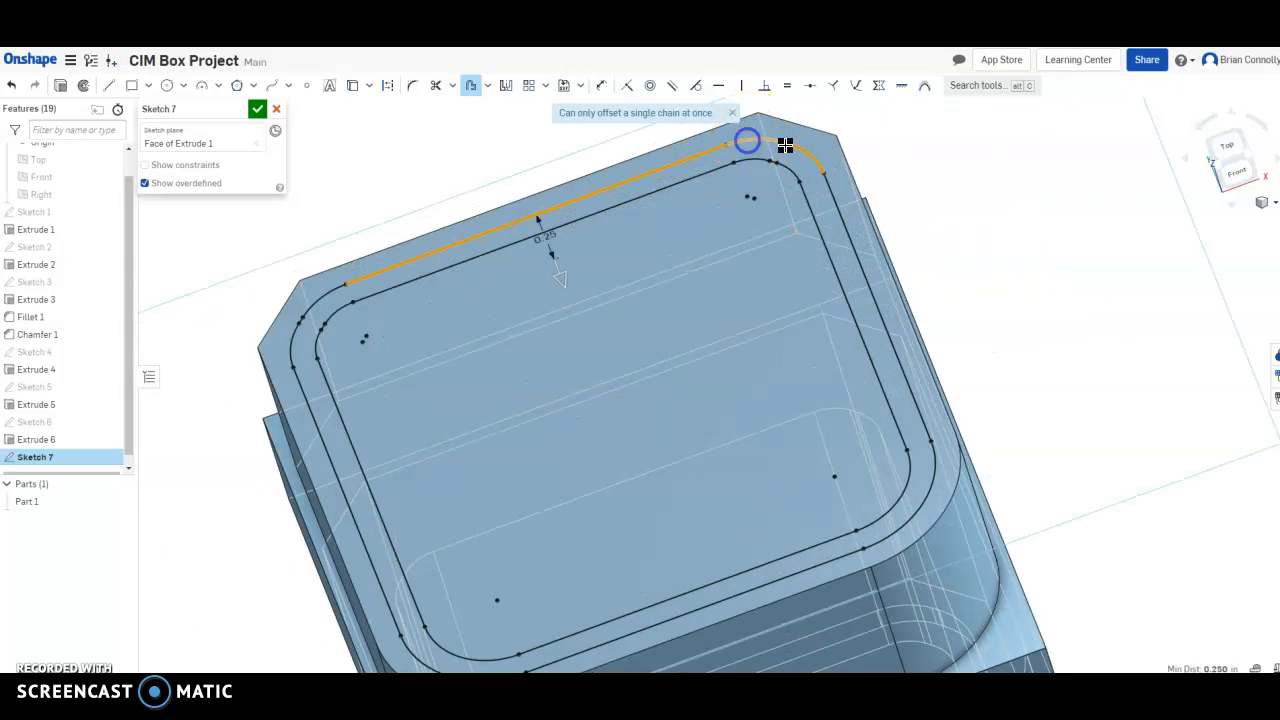
{"action": "left_click", "coordinate": [826, 180]}
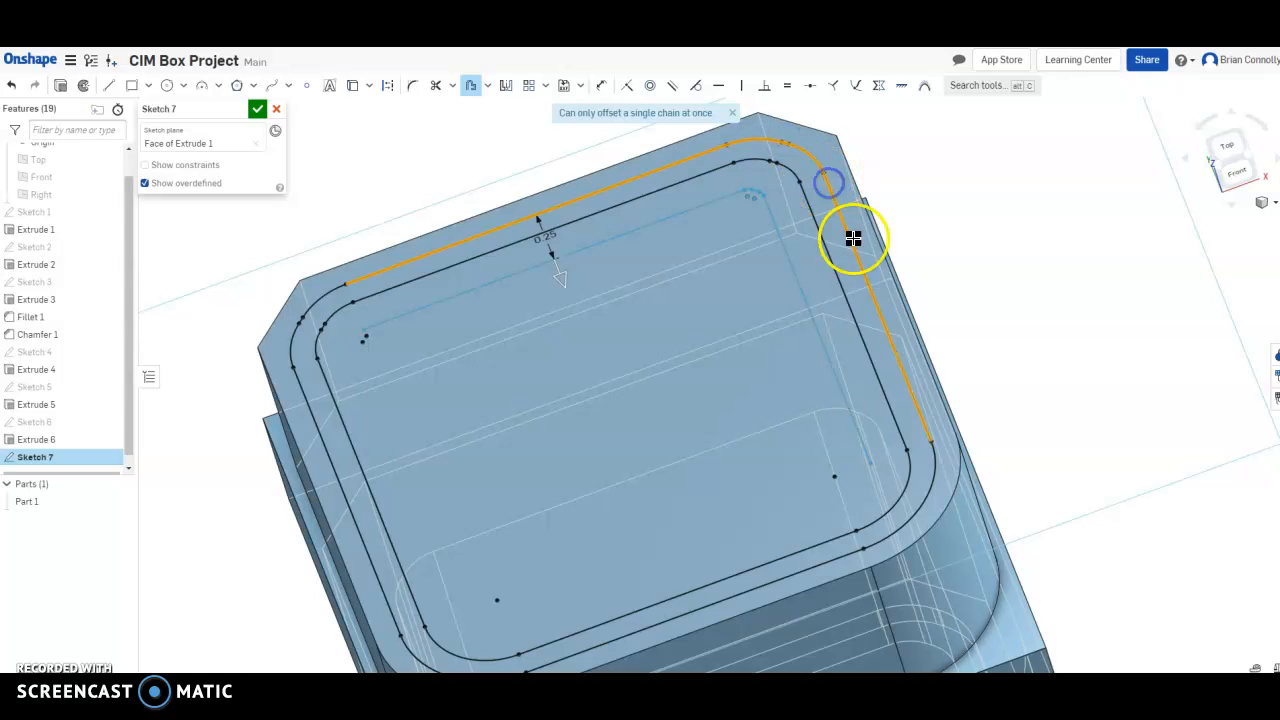
{"action": "left_click", "coordinate": [934, 458]}
{"action": "left_click", "coordinate": [768, 583]}
{"action": "left_click", "coordinate": [394, 609]}
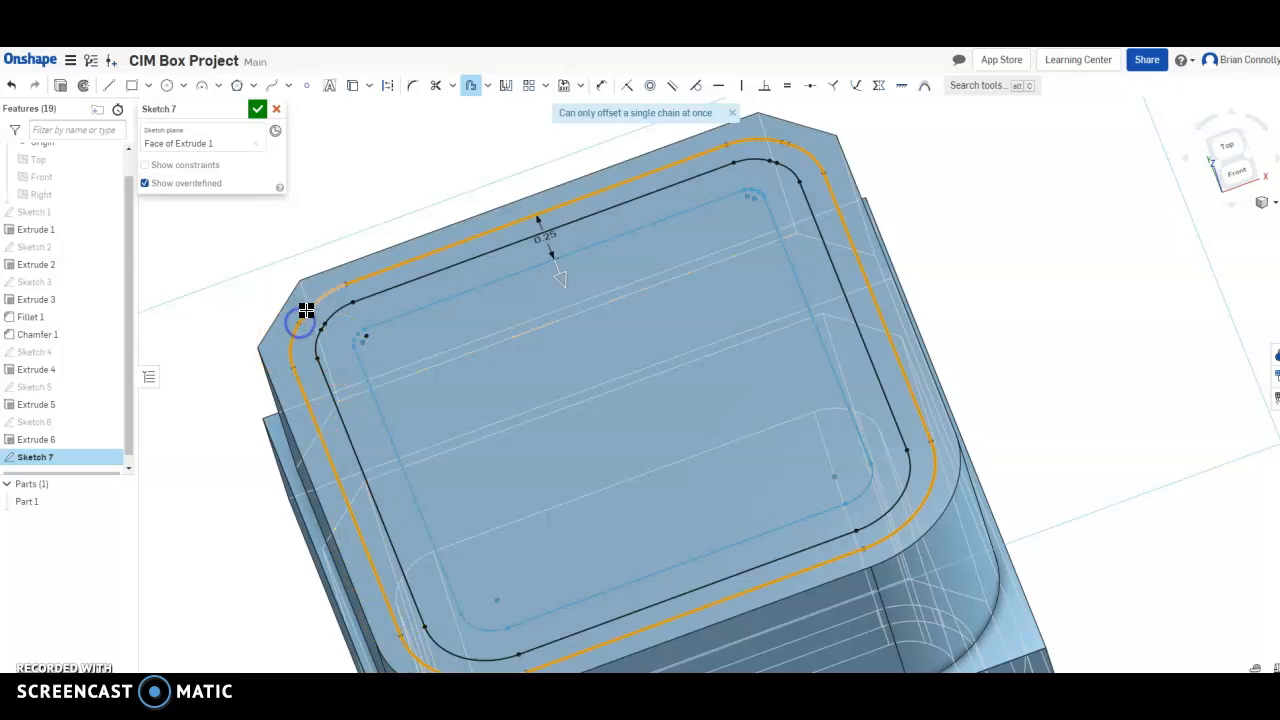
Step: Flip the outline's offset to the outside, set its distance to 0.005 in and finish the sketch
{"action": "left_click", "coordinate": [560, 277]}
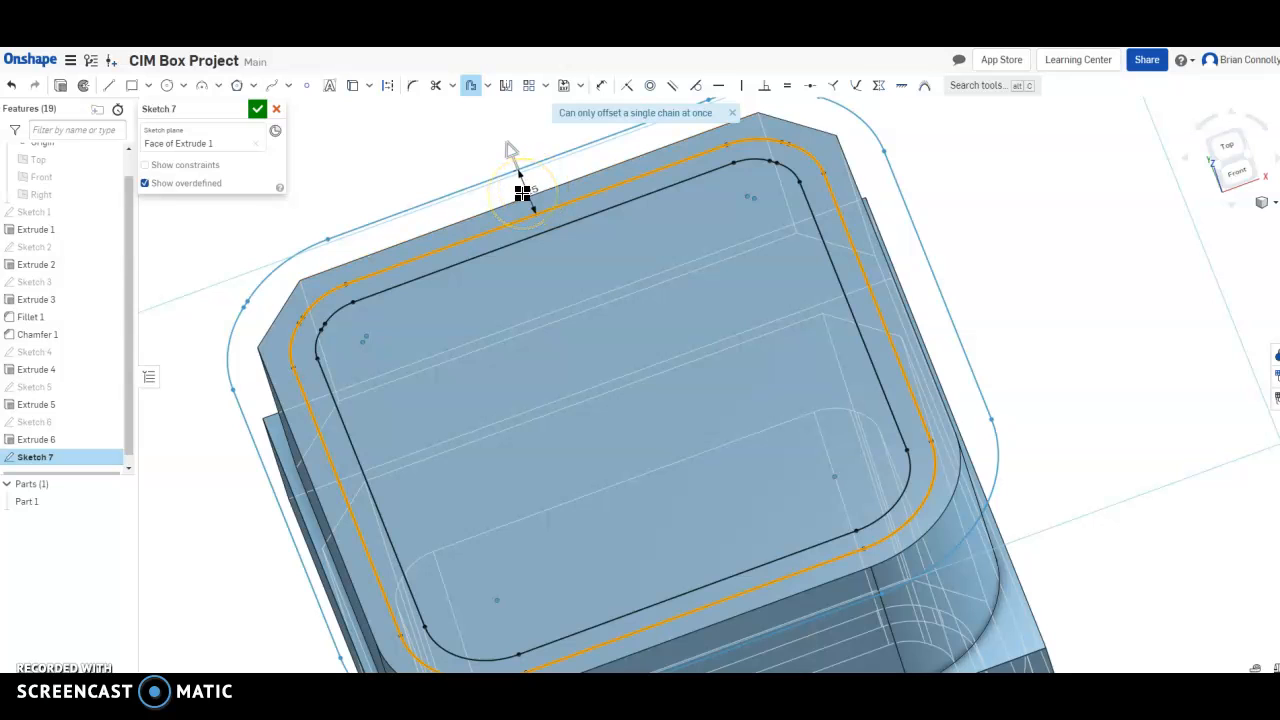
{"action": "double_click", "coordinate": [534, 193]}
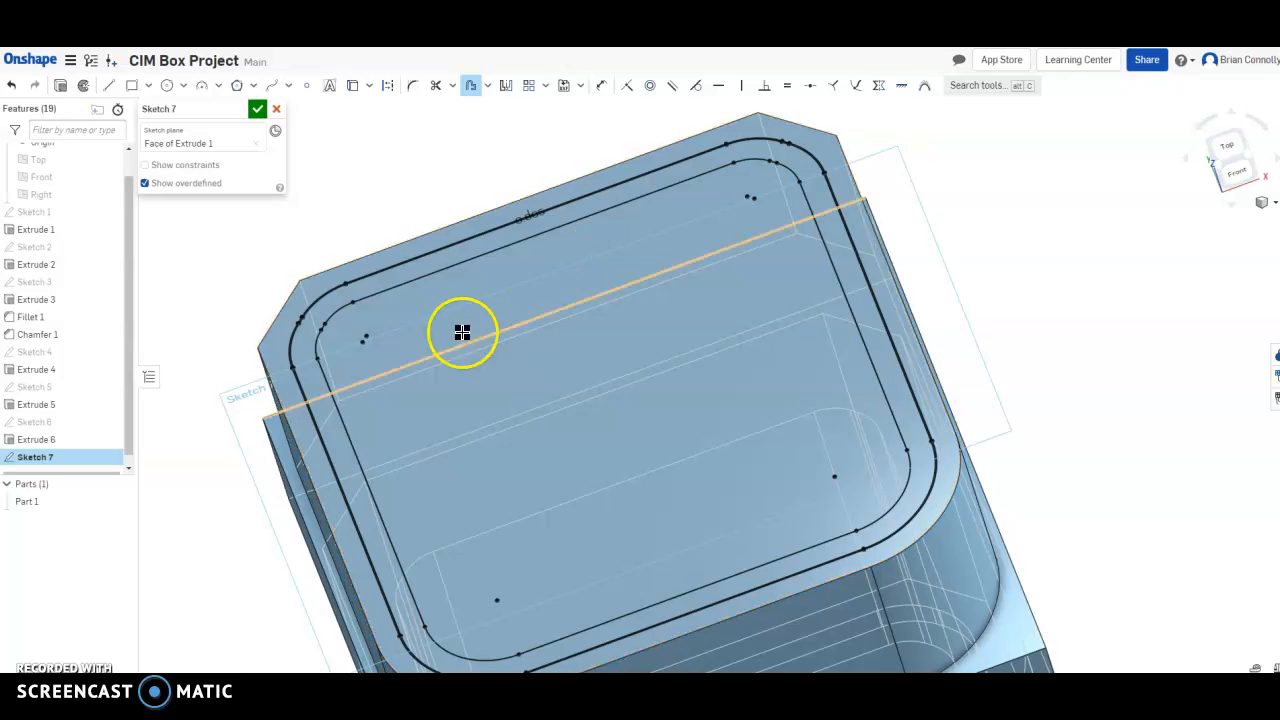
{"action": "scroll", "coordinate": [306, 309], "scroll_direction": "up", "scroll_amount": 5}
{"action": "scroll", "coordinate": [307, 313], "scroll_direction": "up", "scroll_amount": 6}
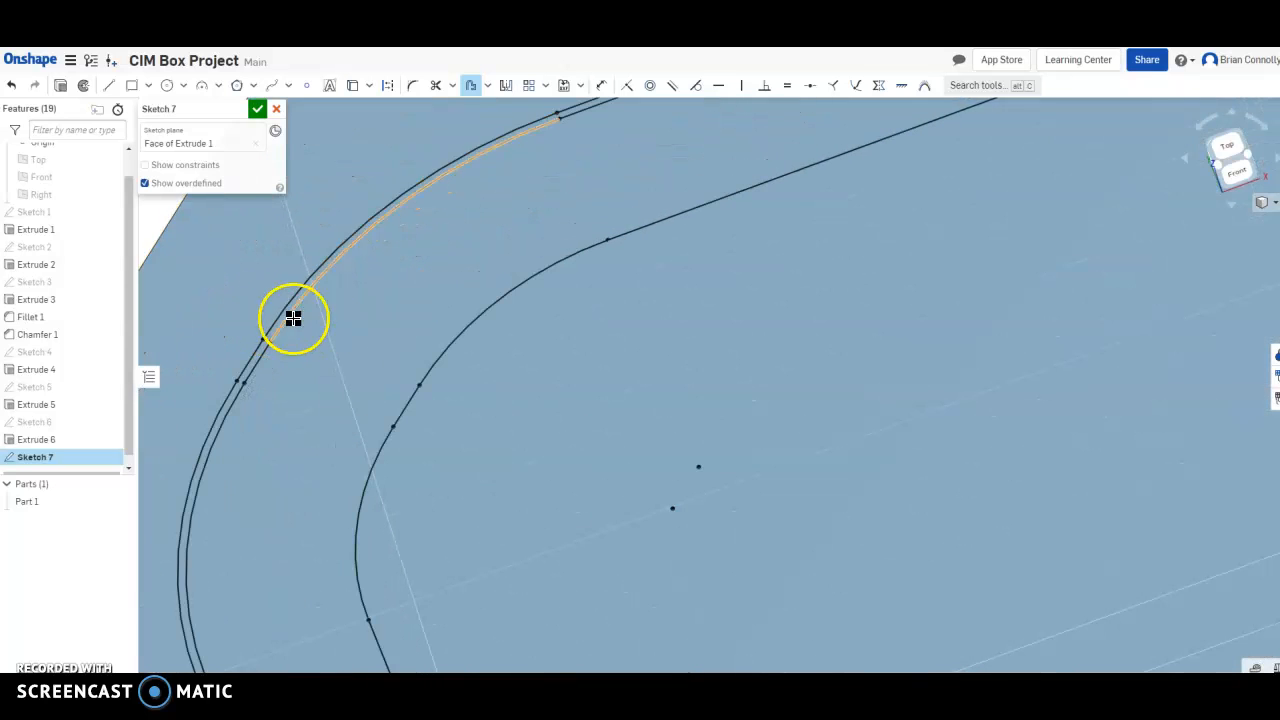
{"action": "left_click", "coordinate": [257, 108]}
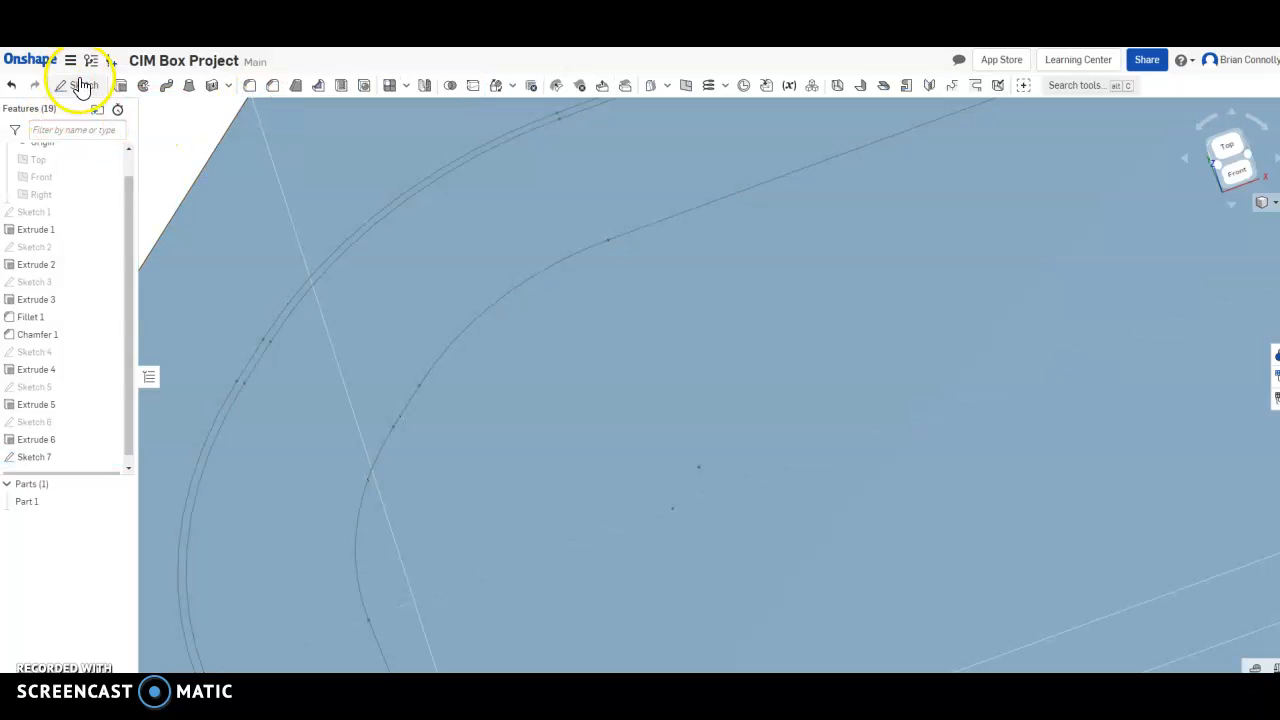
Step: Start an Extrude of the inner region, the rim ring and the thin offset strip of the top-face sketch, set to Remove
{"action": "left_click", "coordinate": [120, 88]}
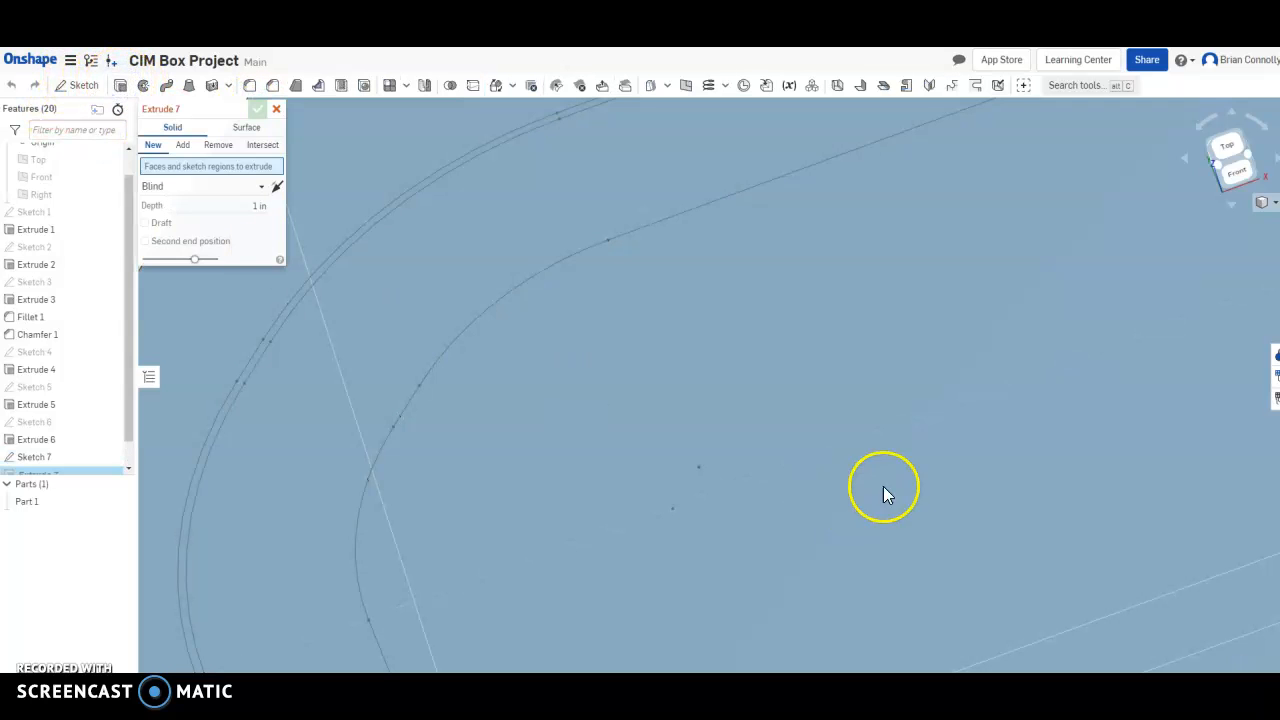
{"action": "left_click", "coordinate": [815, 410]}
{"action": "left_click", "coordinate": [508, 245]}
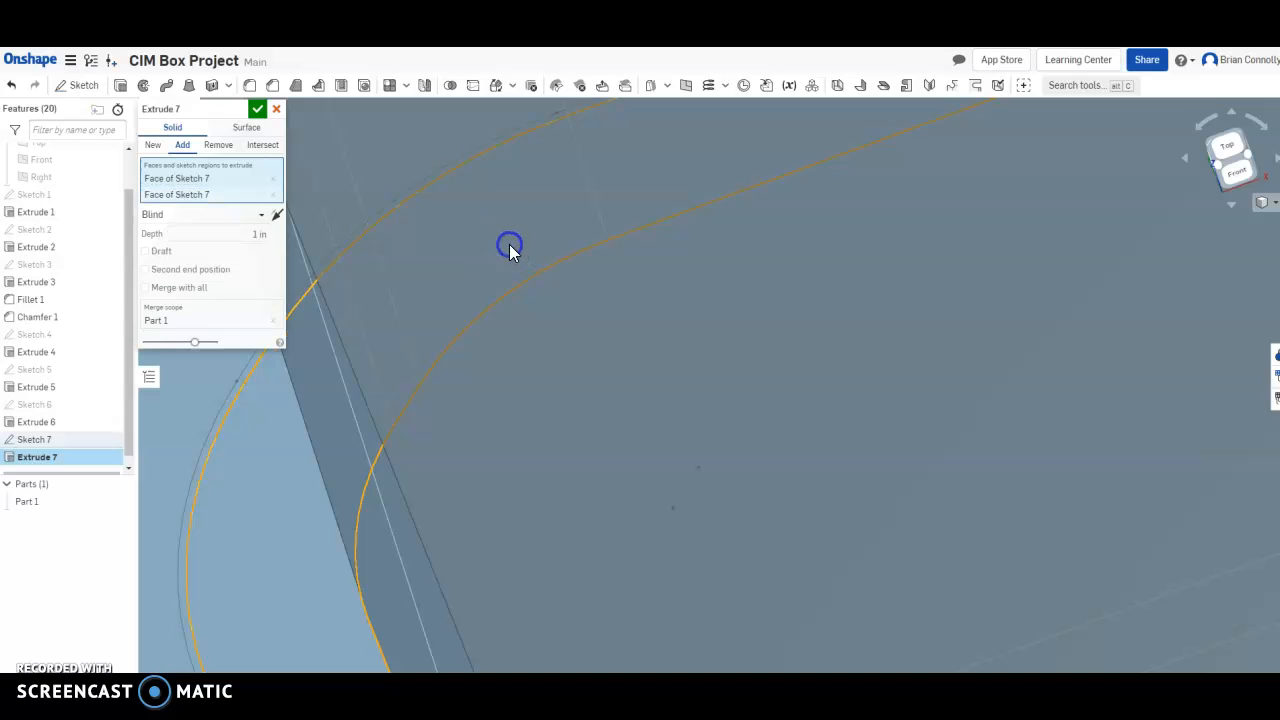
{"action": "left_click", "coordinate": [244, 374]}
{"action": "scroll", "coordinate": [412, 378], "scroll_direction": "down", "scroll_amount": 8}
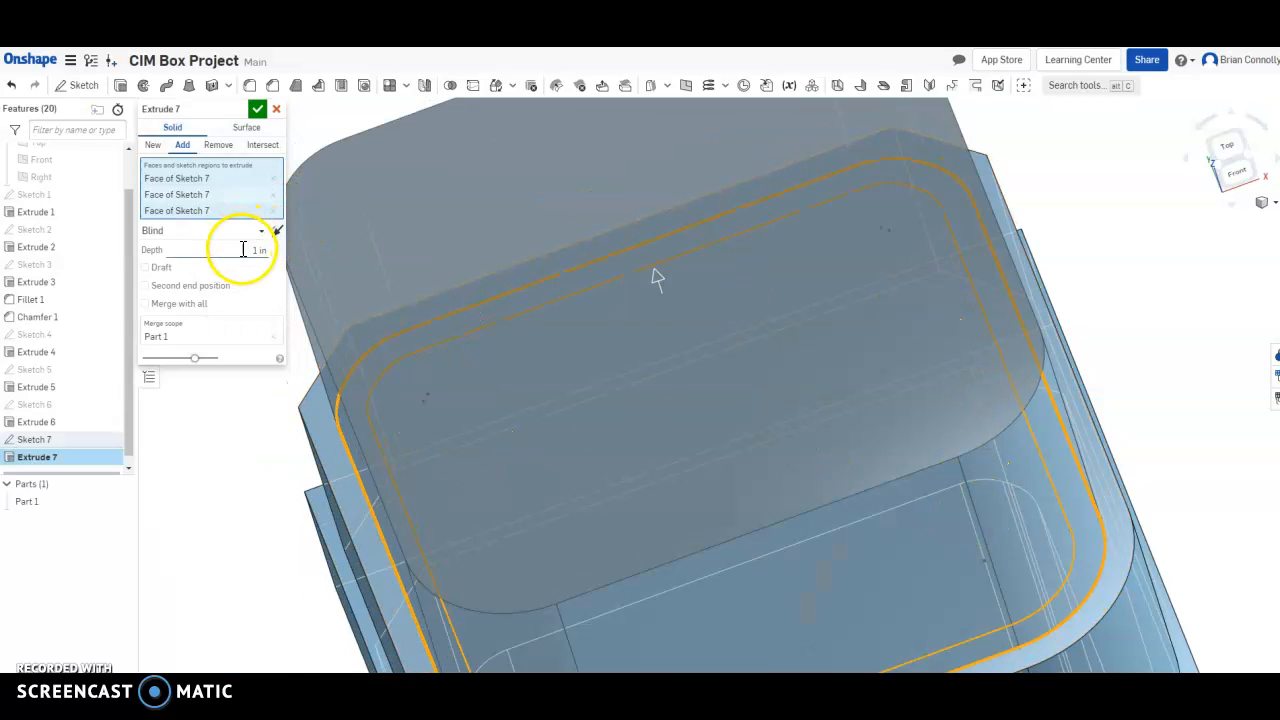
{"action": "scroll", "coordinate": [541, 256], "scroll_direction": "down", "scroll_amount": 2}
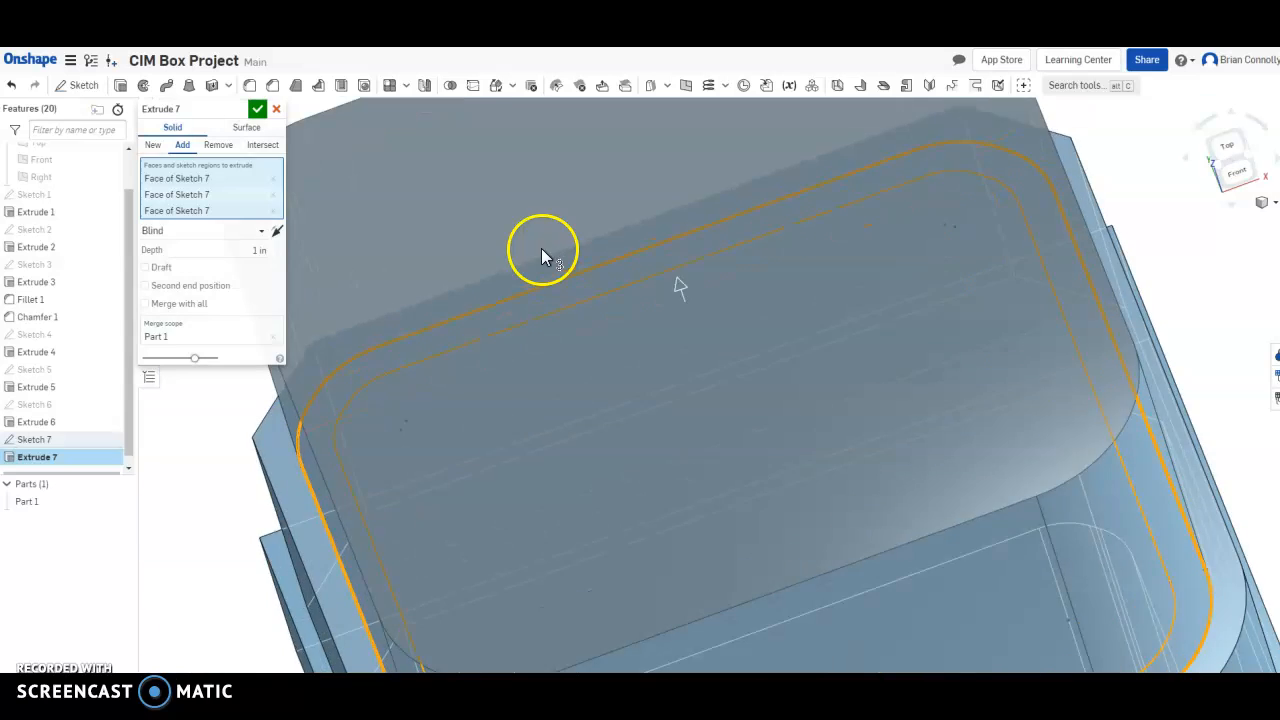
{"action": "left_click", "coordinate": [217, 147]}
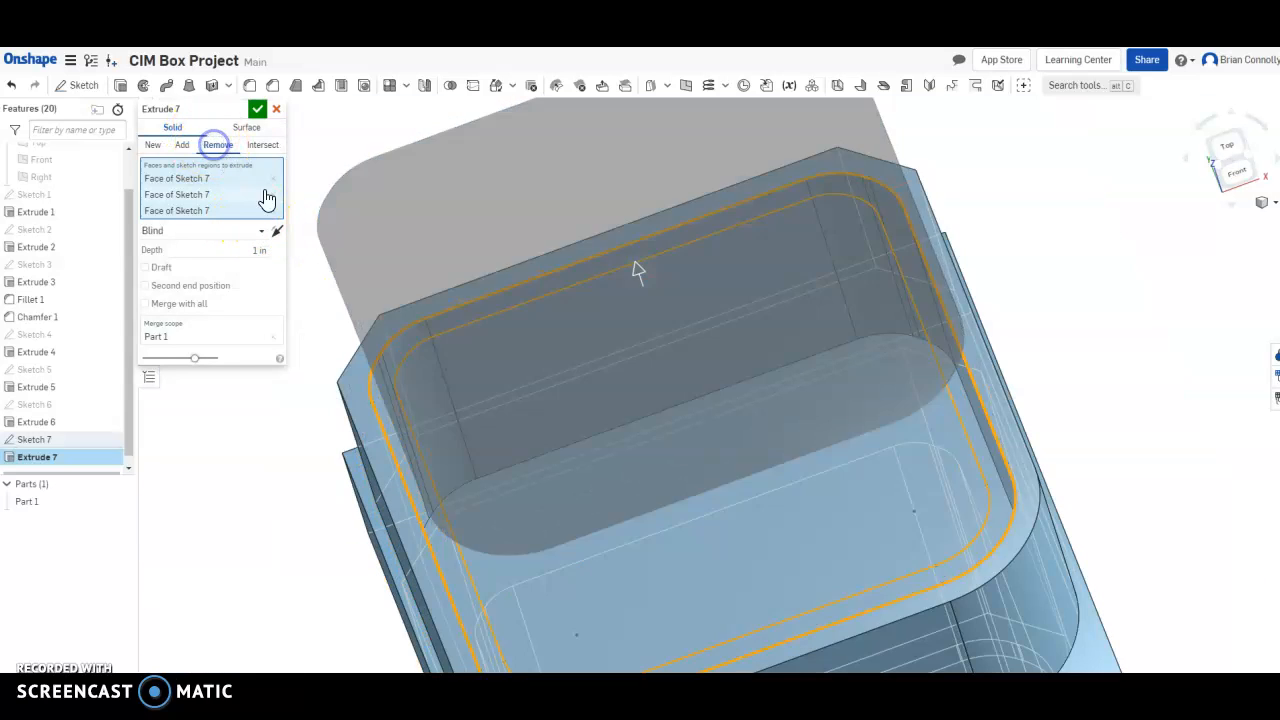
Step: Try ending the cut Up to face at the raised band's upper ledge with a 0.3 in offset distance, then clear that face
{"action": "left_click", "coordinate": [229, 233]}
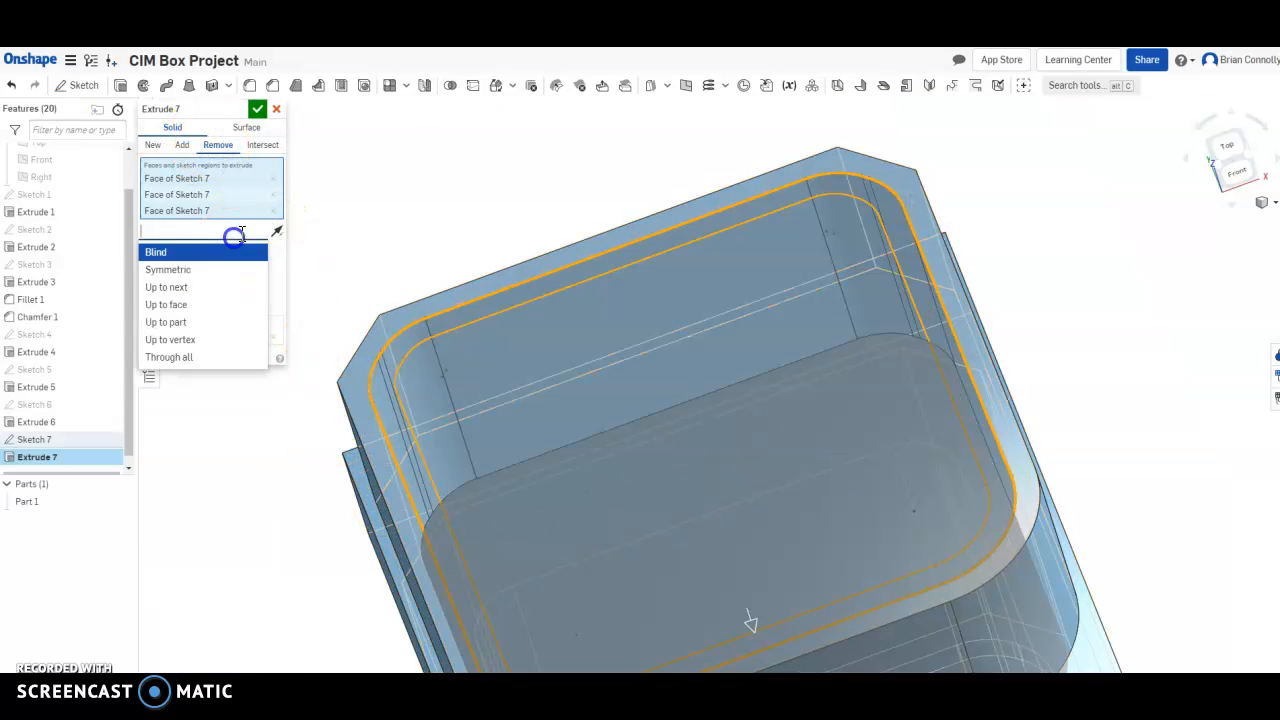
{"action": "left_click", "coordinate": [189, 307]}
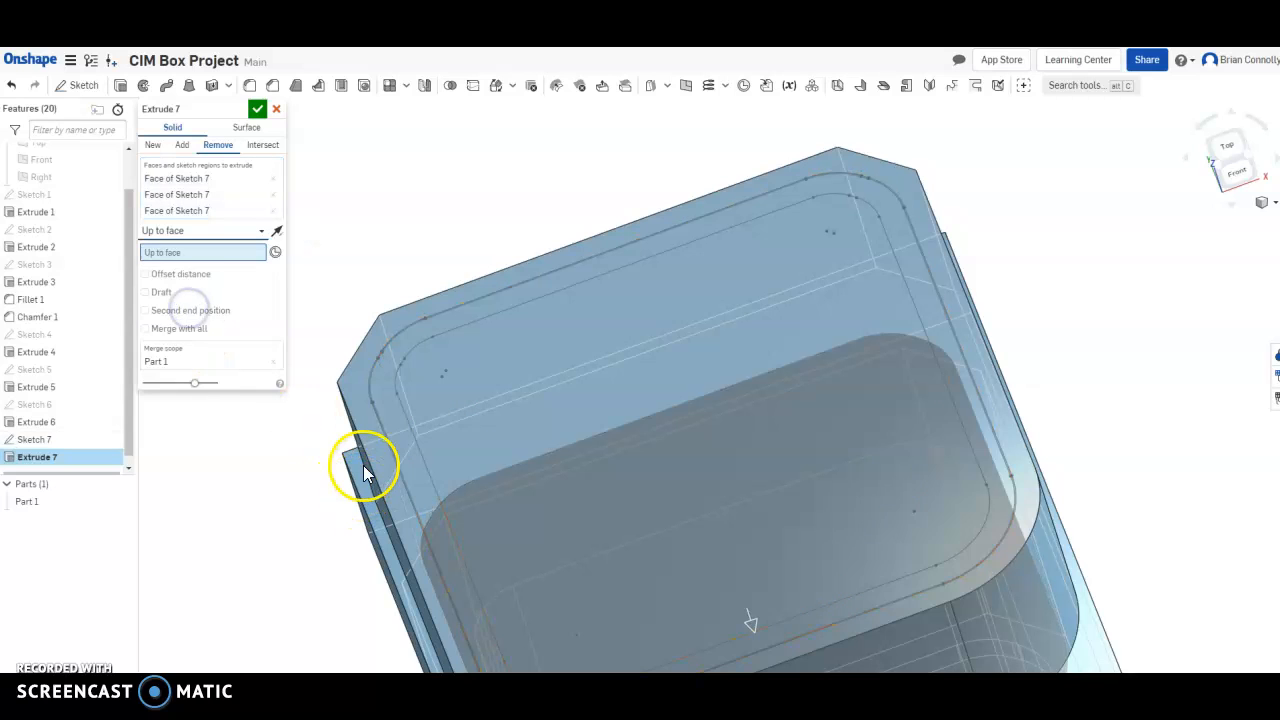
{"action": "left_click", "coordinate": [359, 464]}
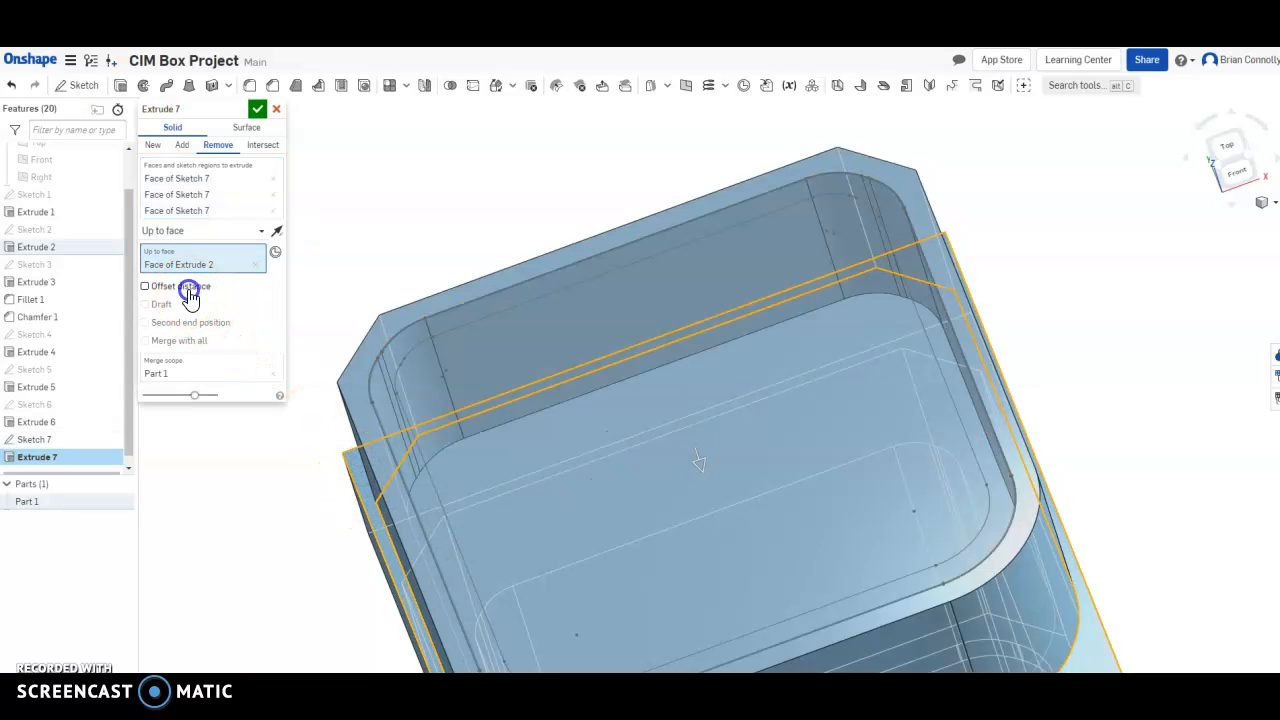
{"action": "left_click", "coordinate": [187, 286]}
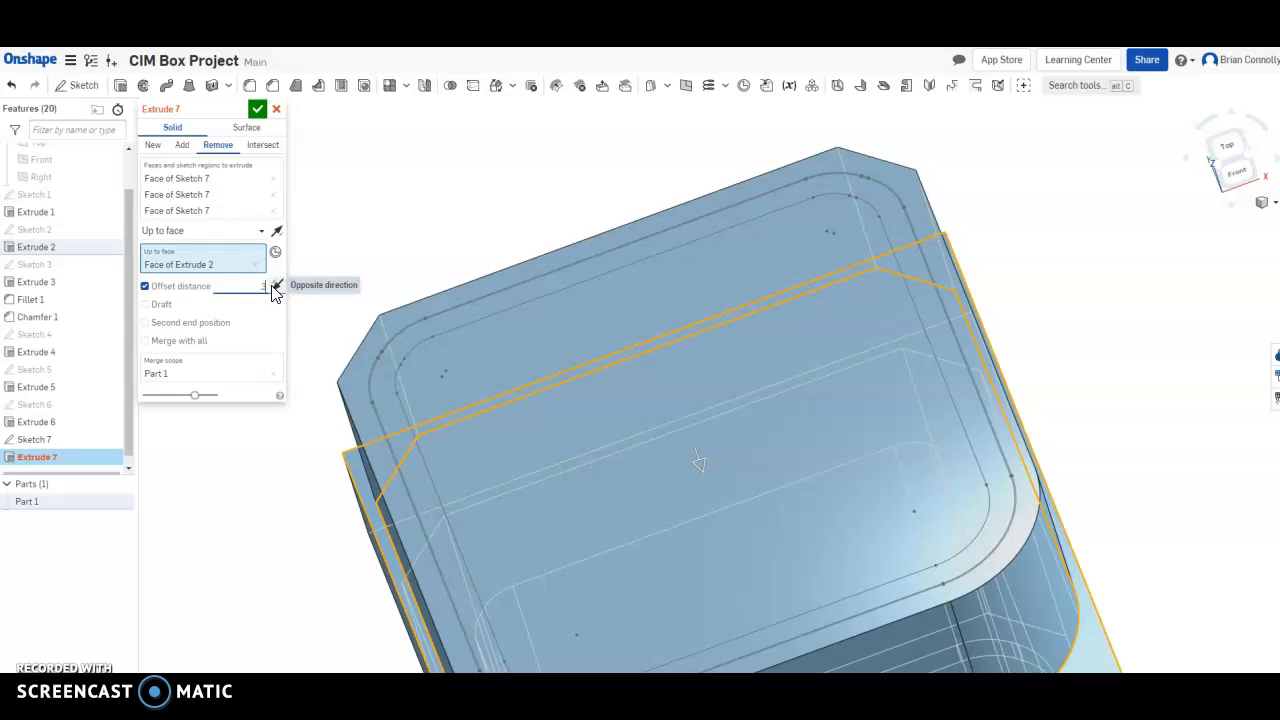
{"action": "scroll", "coordinate": [576, 388], "scroll_direction": "down", "scroll_amount": 4}
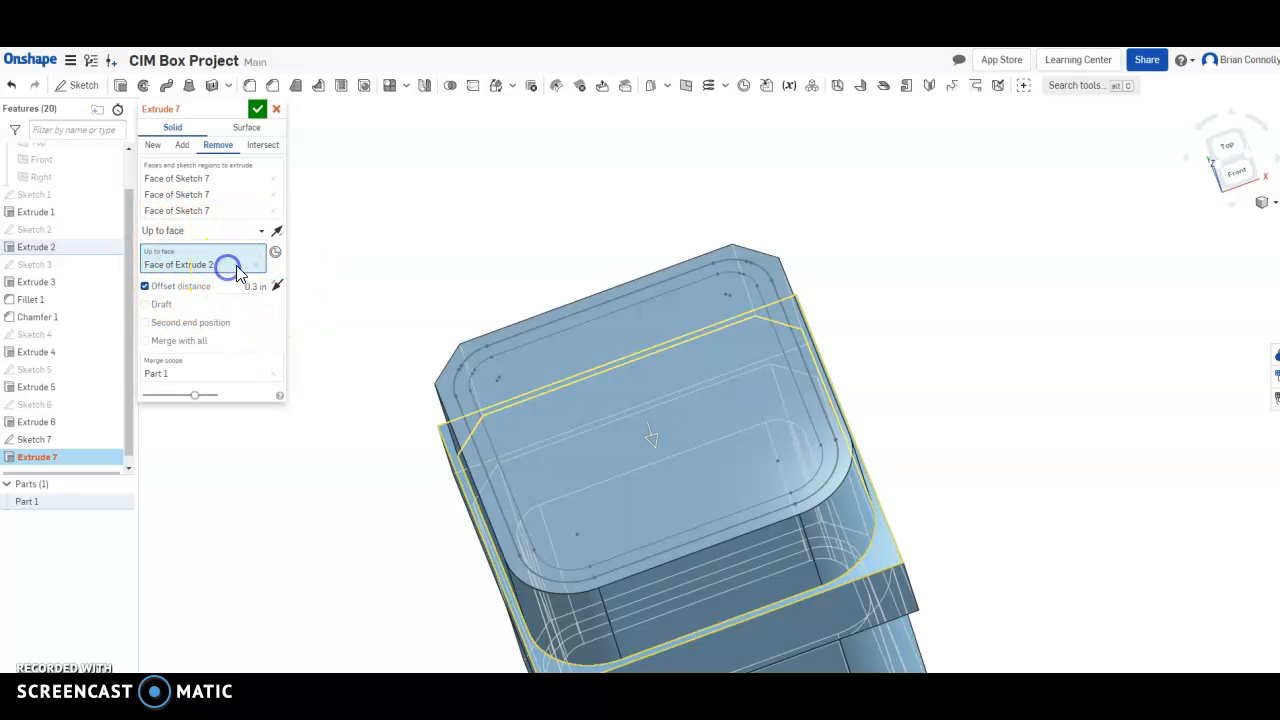
{"action": "left_click", "coordinate": [256, 265]}
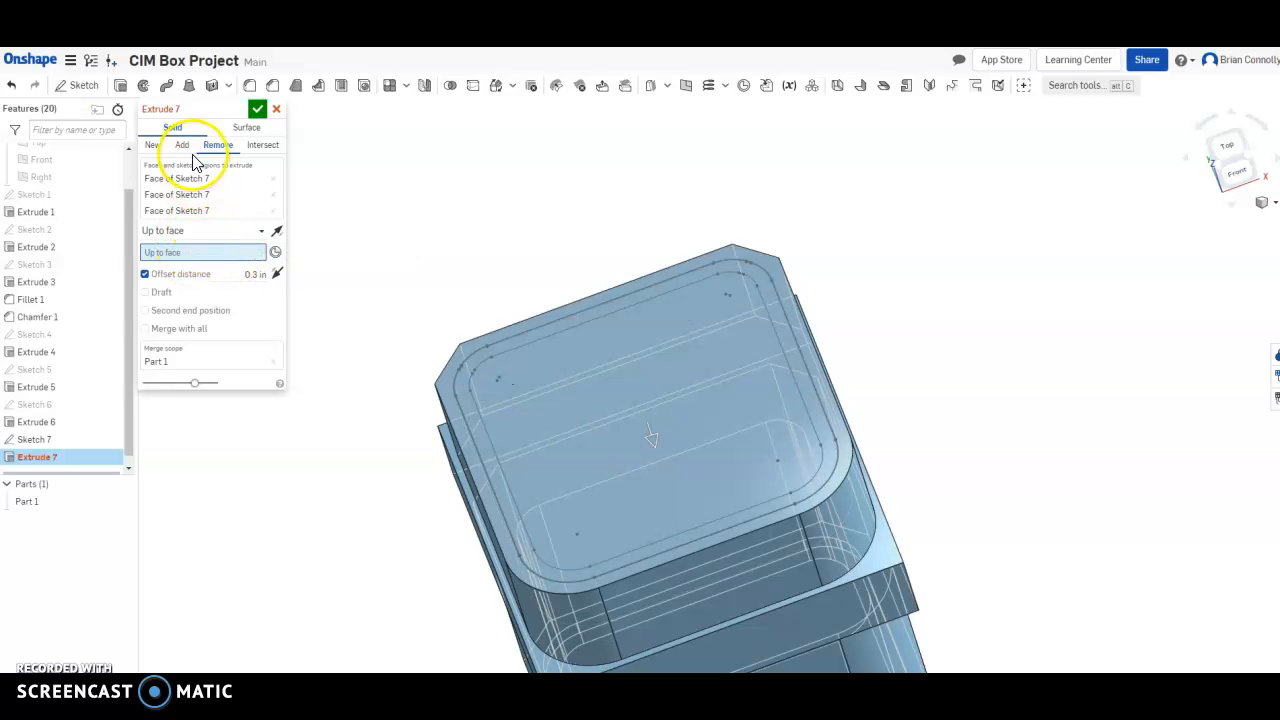
Step: Set the top recess cut to Blind with a depth of 0.15 in and accept the extrude
{"action": "left_click", "coordinate": [254, 229]}
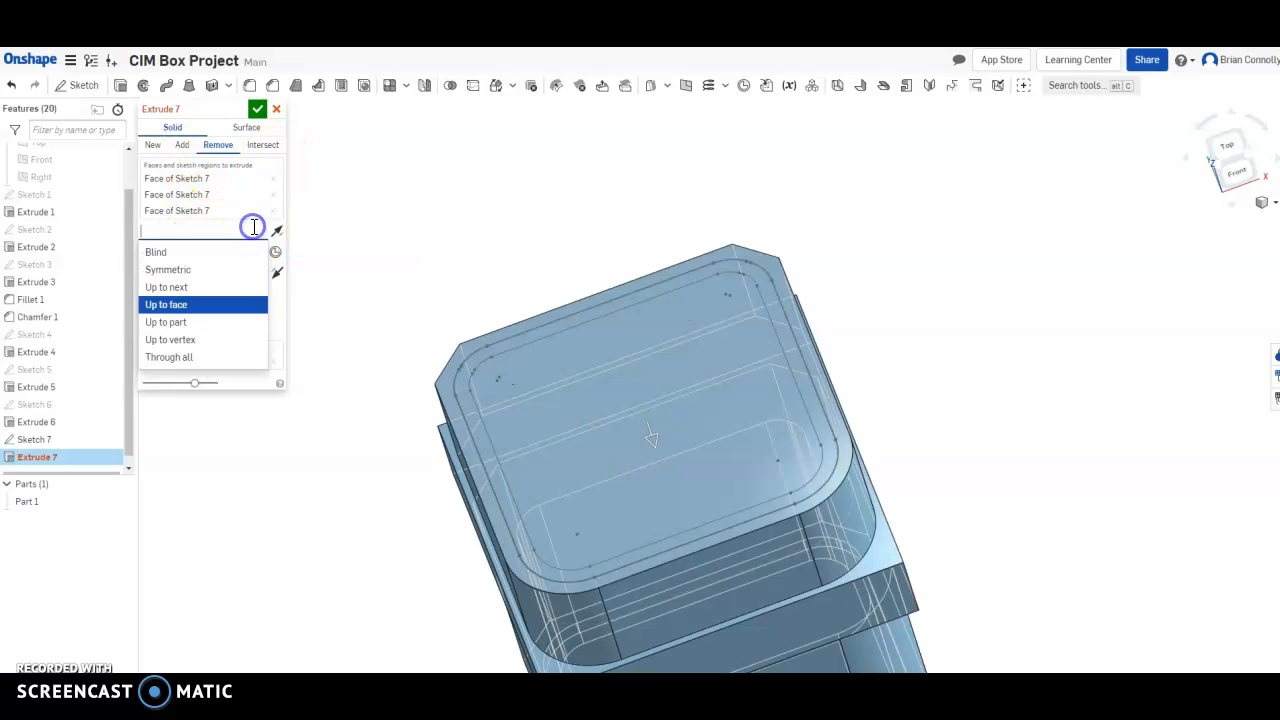
{"action": "left_click", "coordinate": [185, 252]}
{"action": "left_click_drag", "start_coordinate": [212, 251], "coordinate": [321, 252]}
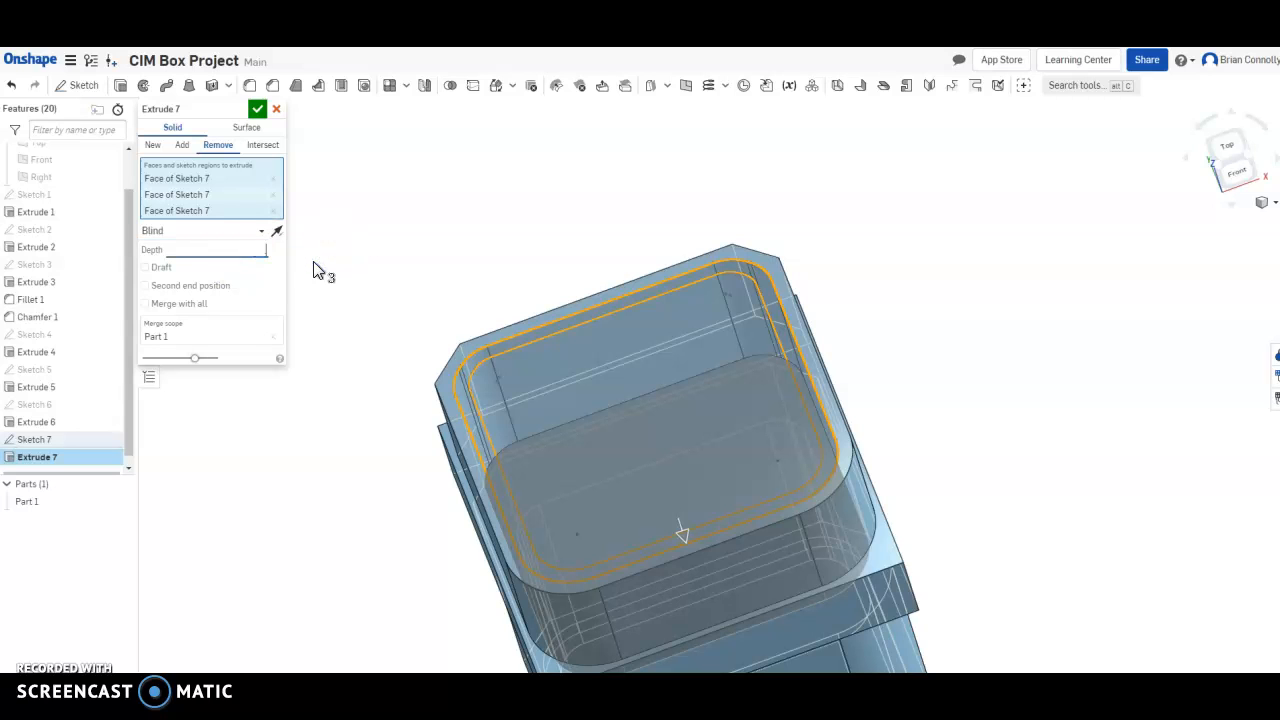
{"action": "right_click_drag", "start_coordinate": [315, 364], "coordinate": [329, 327]}
{"action": "left_click", "coordinate": [261, 285]}
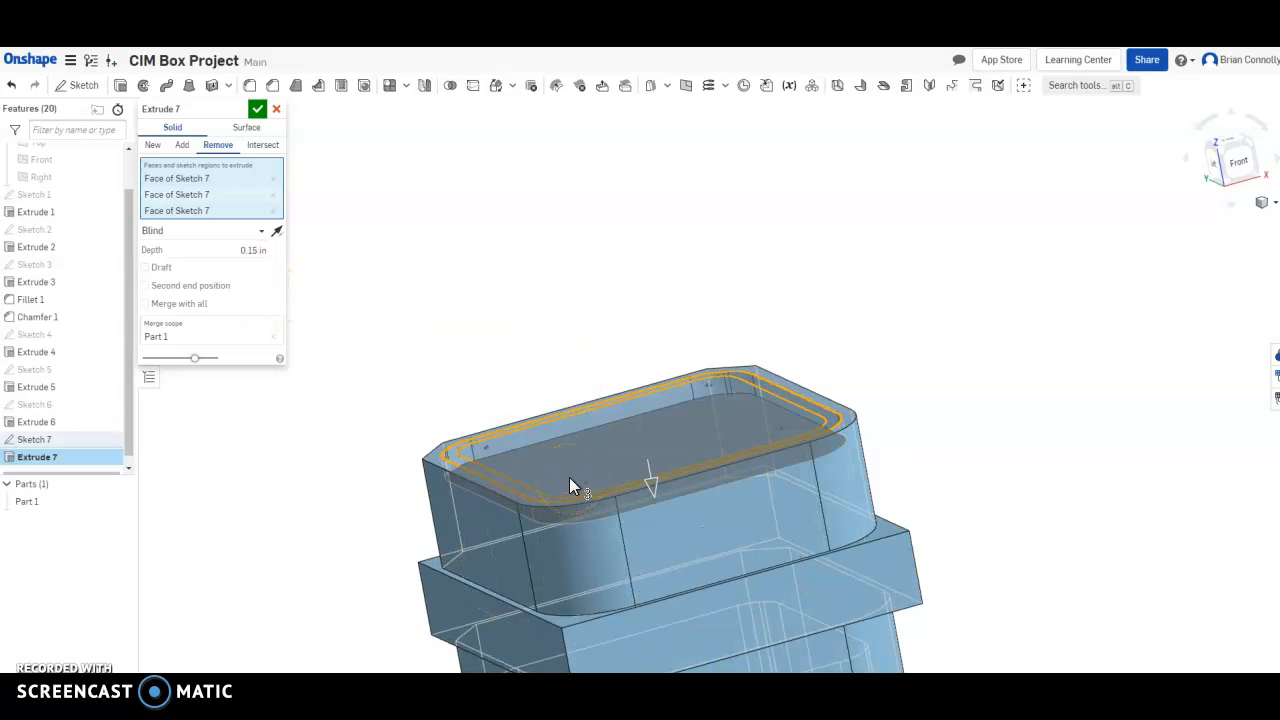
{"action": "scroll", "coordinate": [465, 432], "scroll_direction": "up", "scroll_amount": 2}
{"action": "scroll", "coordinate": [474, 414], "scroll_direction": "down", "scroll_amount": 3}
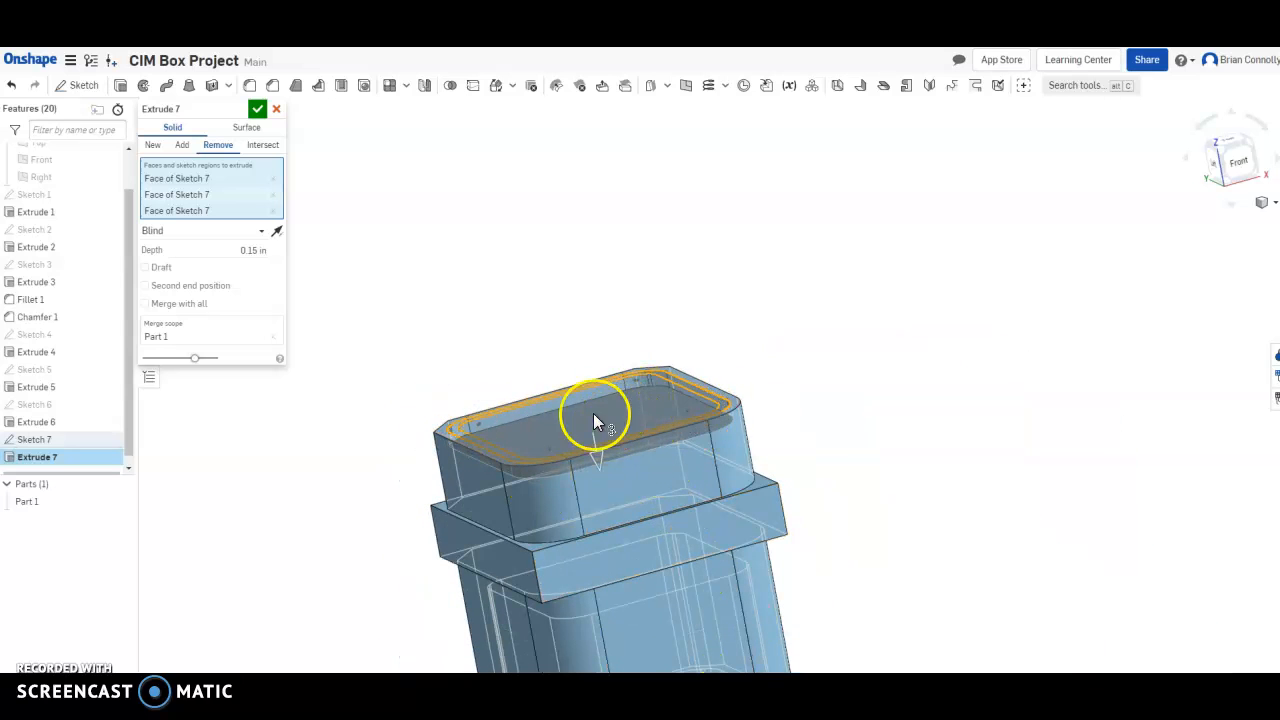
{"action": "left_click", "coordinate": [258, 110]}
{"action": "right_click_drag", "start_coordinate": [606, 314], "coordinate": [497, 273]}
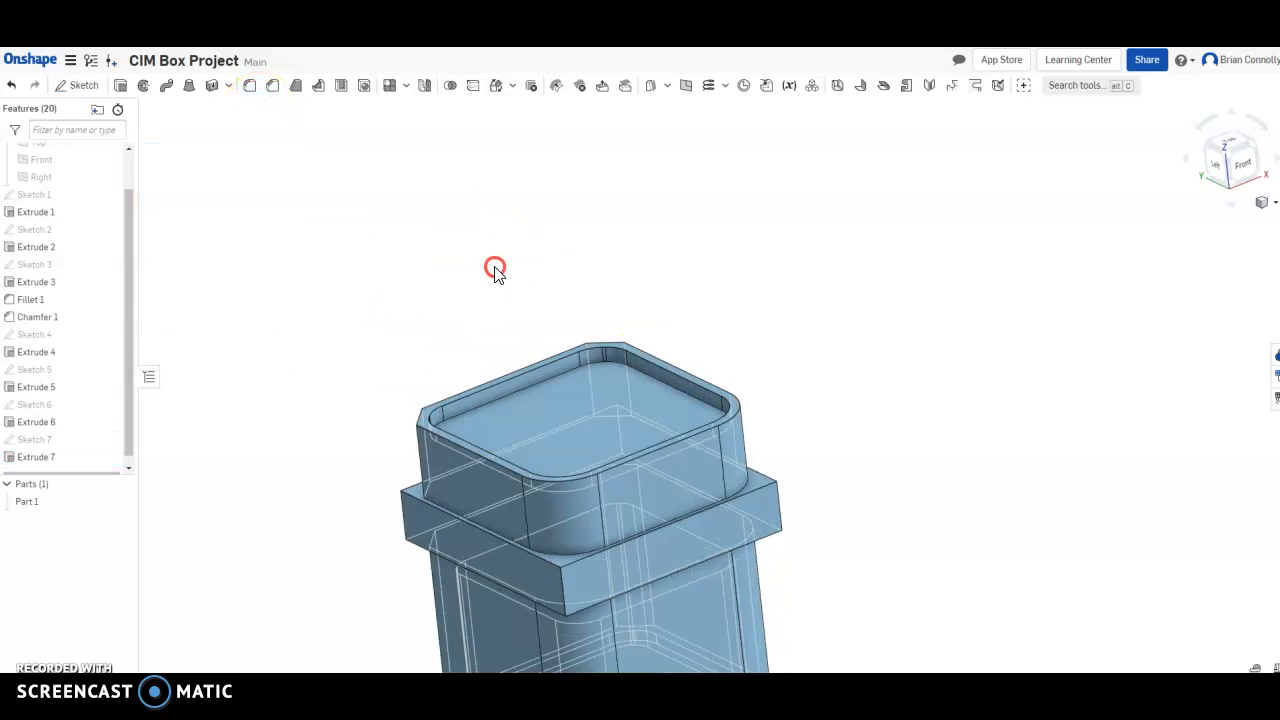
{"action": "left_click", "coordinate": [465, 318]}
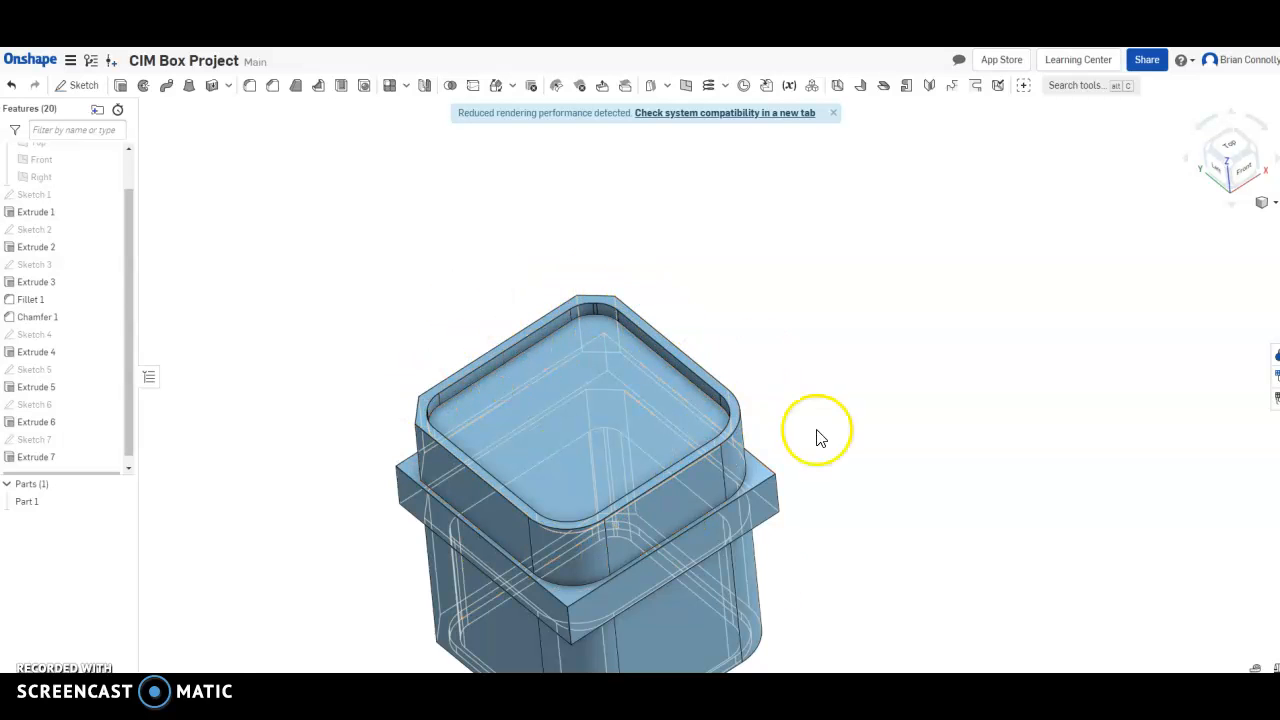
{"action": "right_click_drag", "start_coordinate": [666, 471], "coordinate": [803, 380]}
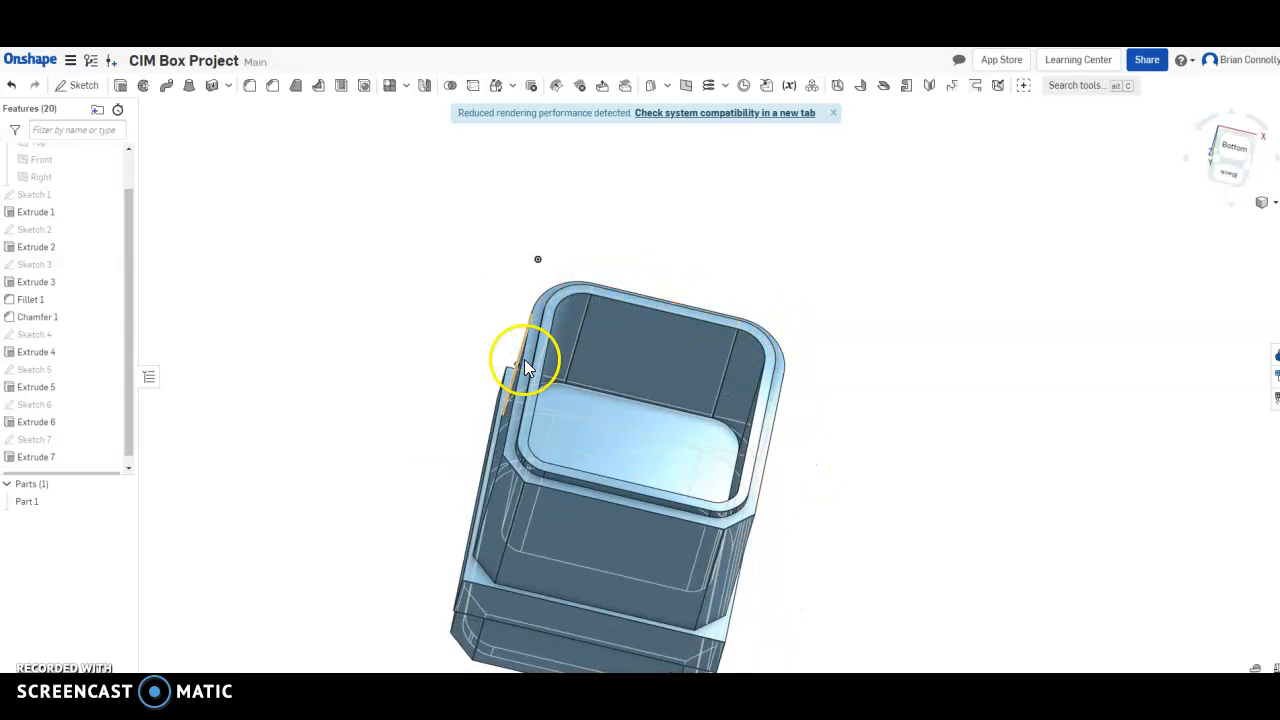
{"action": "right_click_drag", "start_coordinate": [680, 434], "coordinate": [590, 617]}
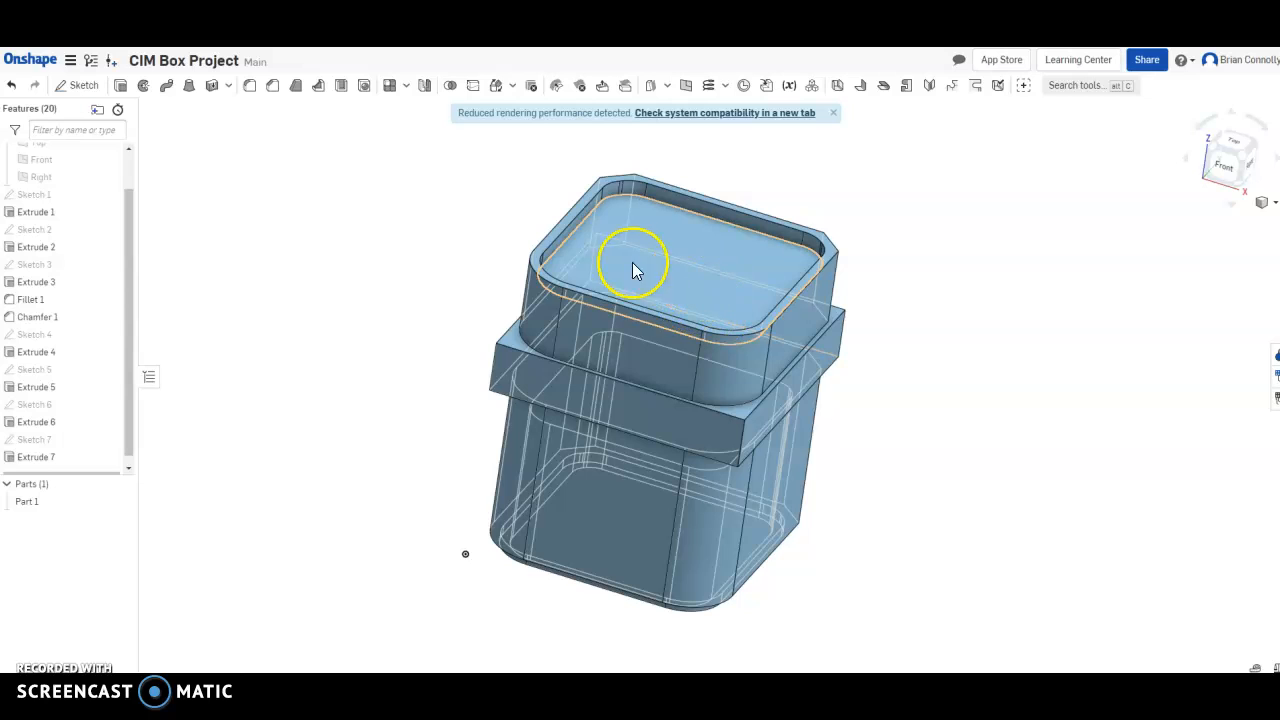